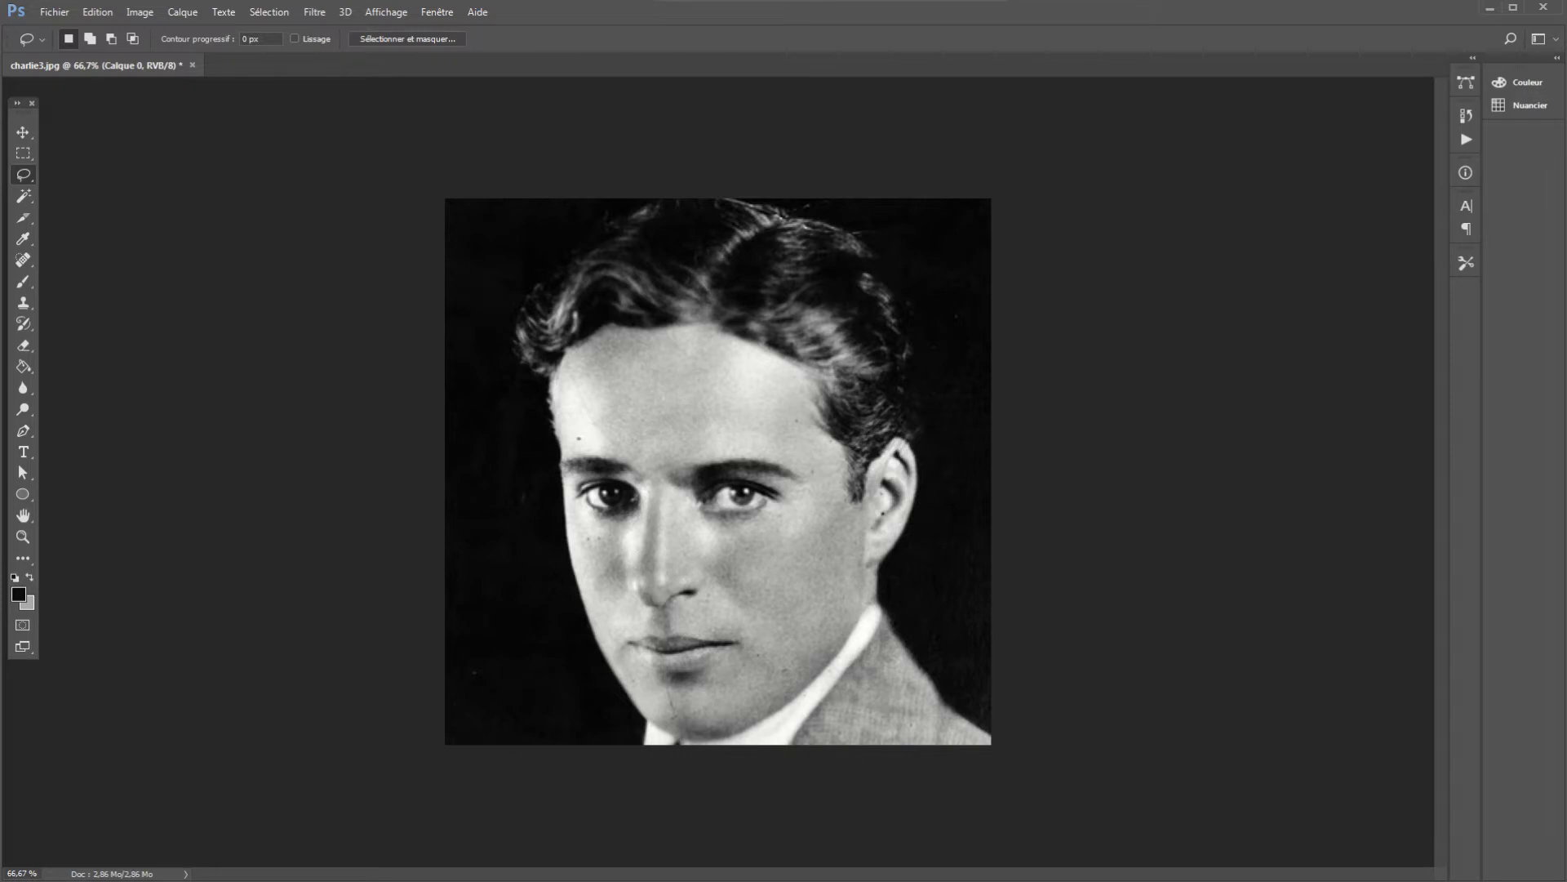
Step: Show the layer list and duplicate the layer Calque 0
key("F7")
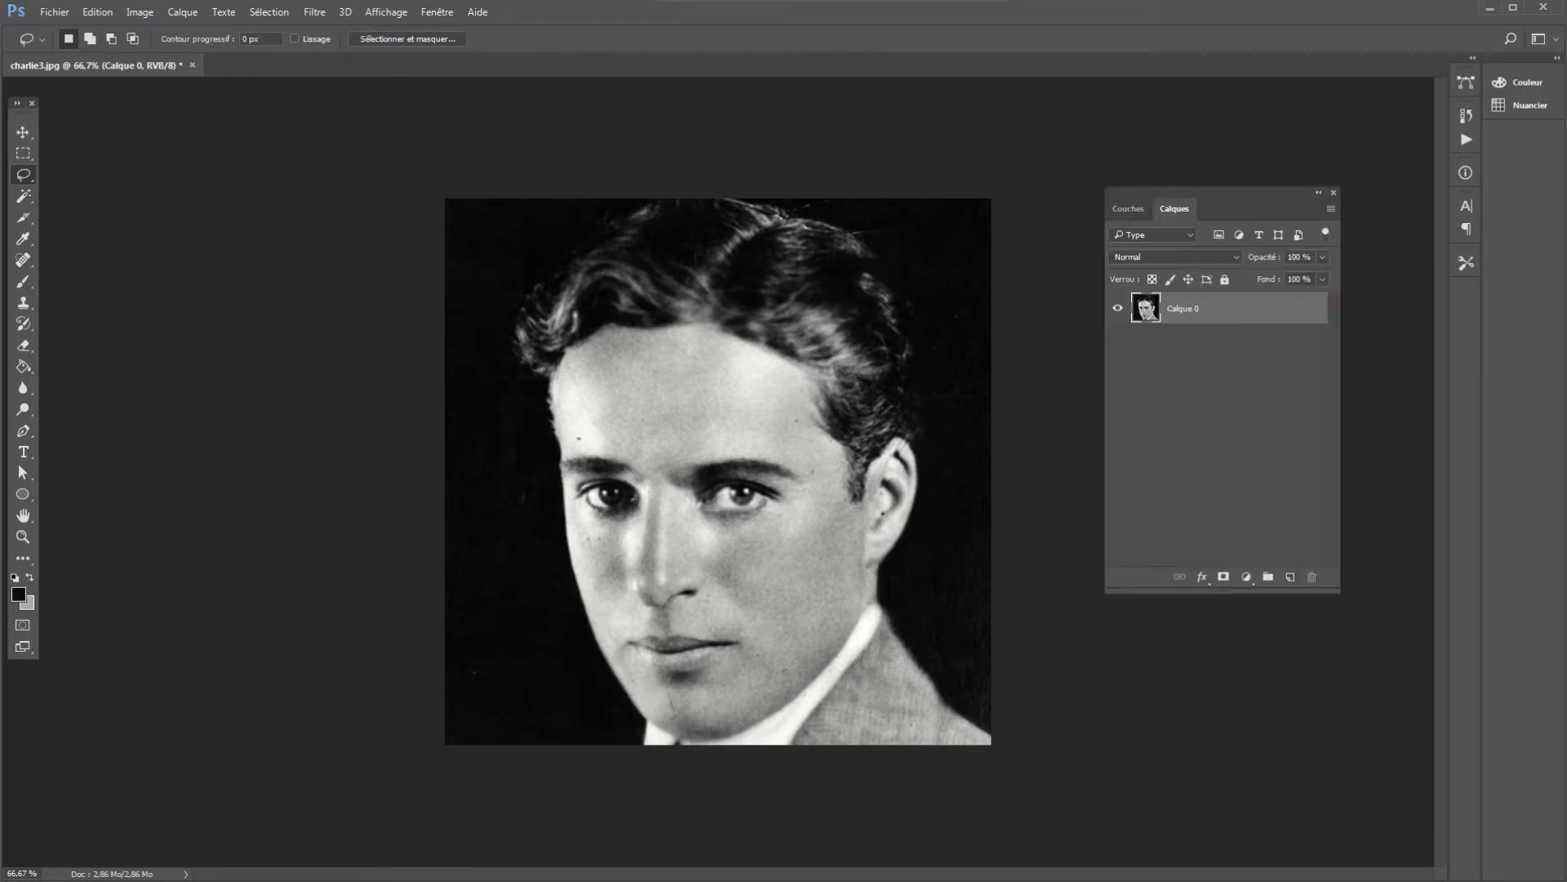
right_click(1257, 311)
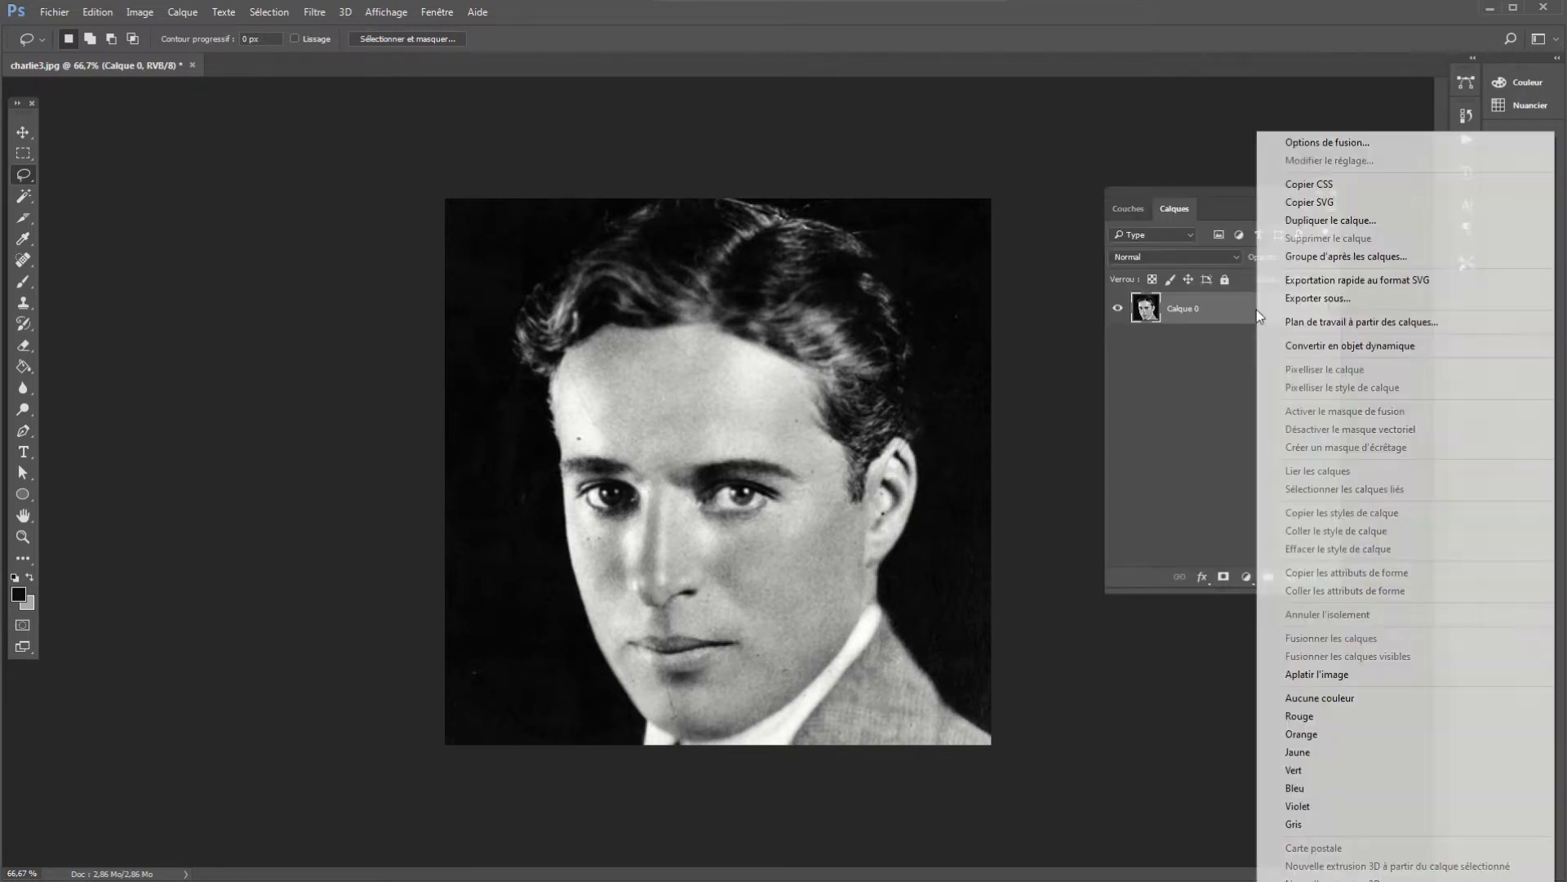
left_click(1343, 220)
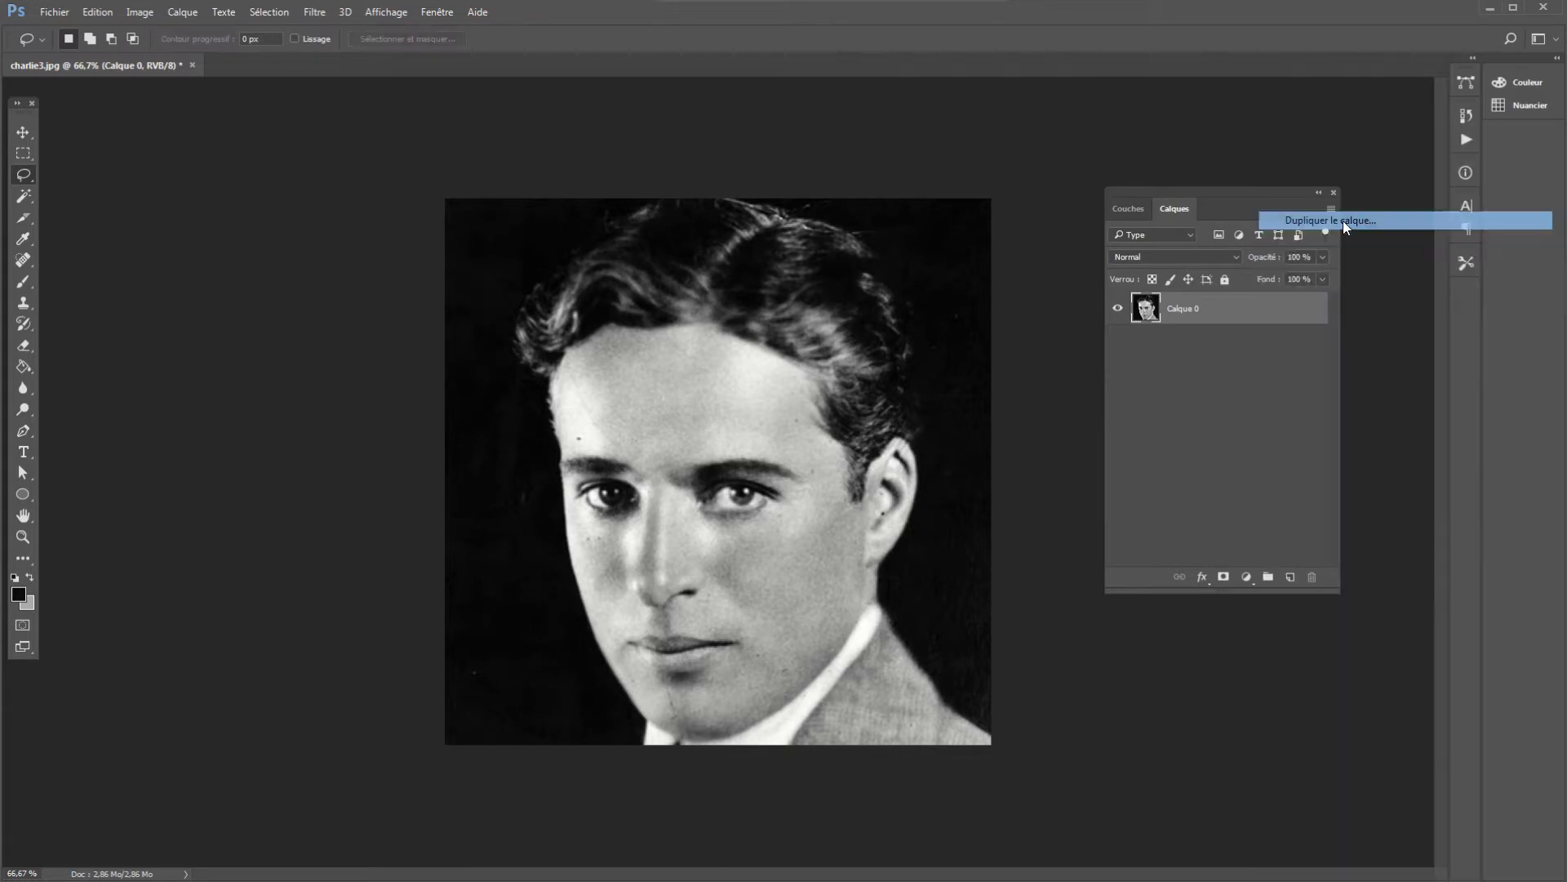
left_click(992, 276)
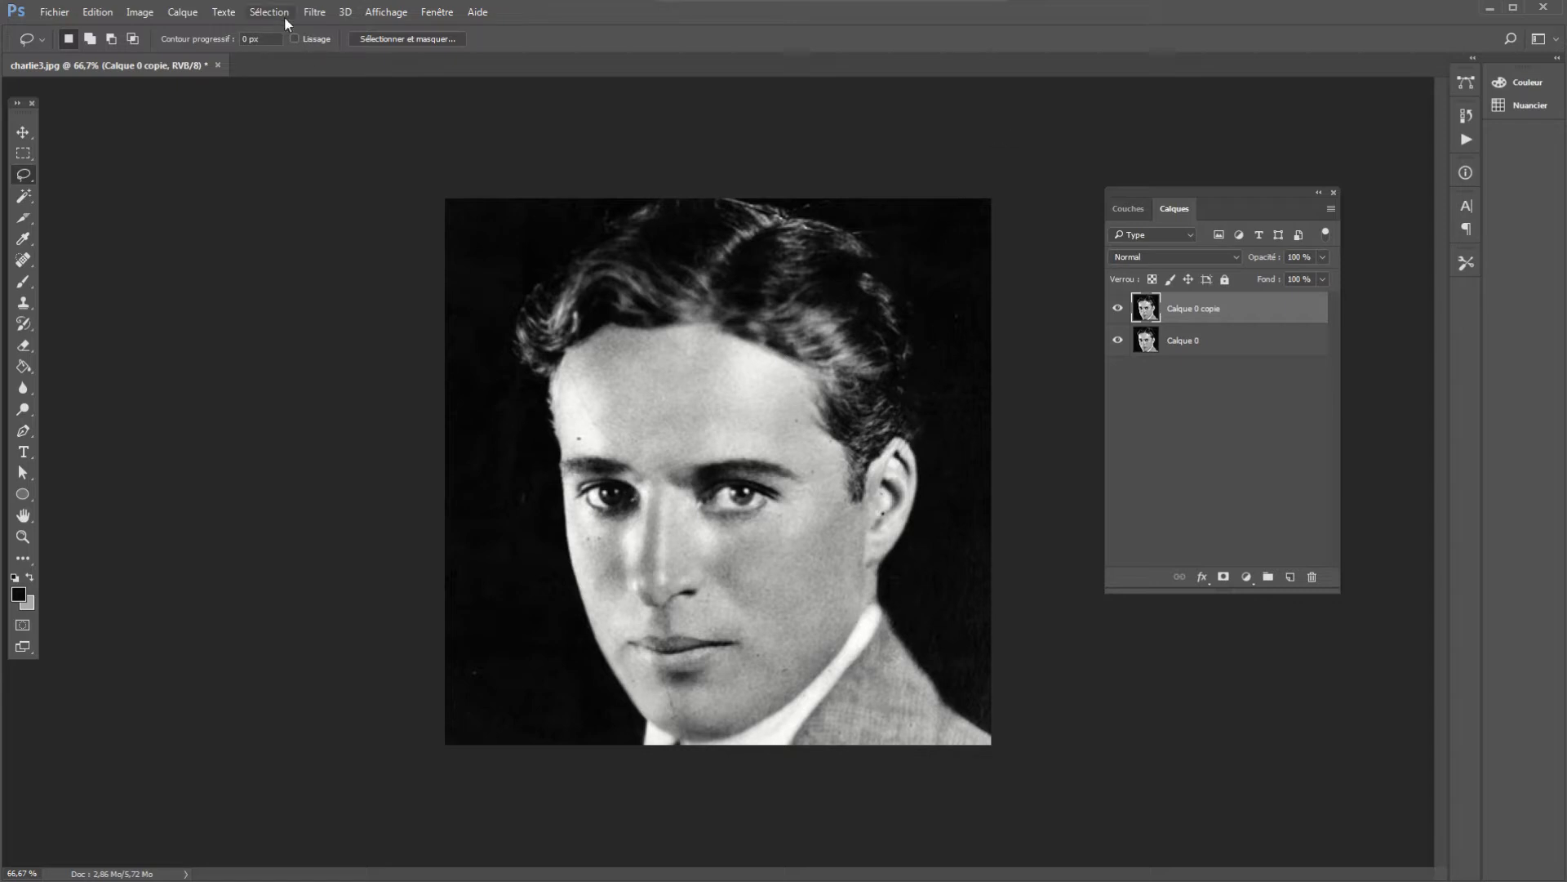
Step: Warm the duplicate layer with the Camera Raw filter, setting Température to +26 and Teinte to +29
left_click(323, 18)
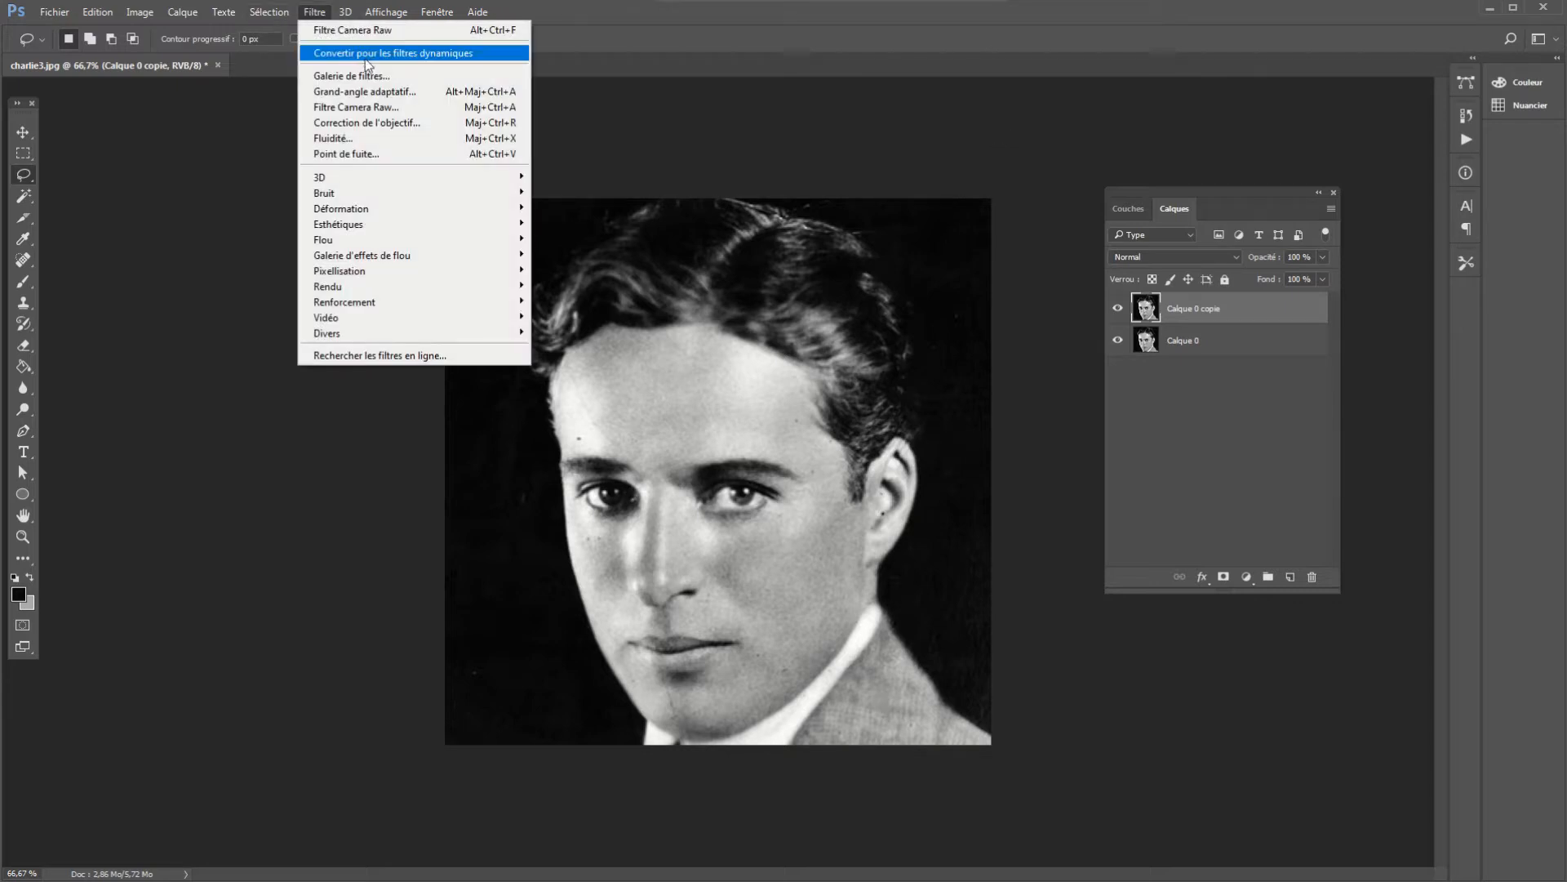
left_click(359, 110)
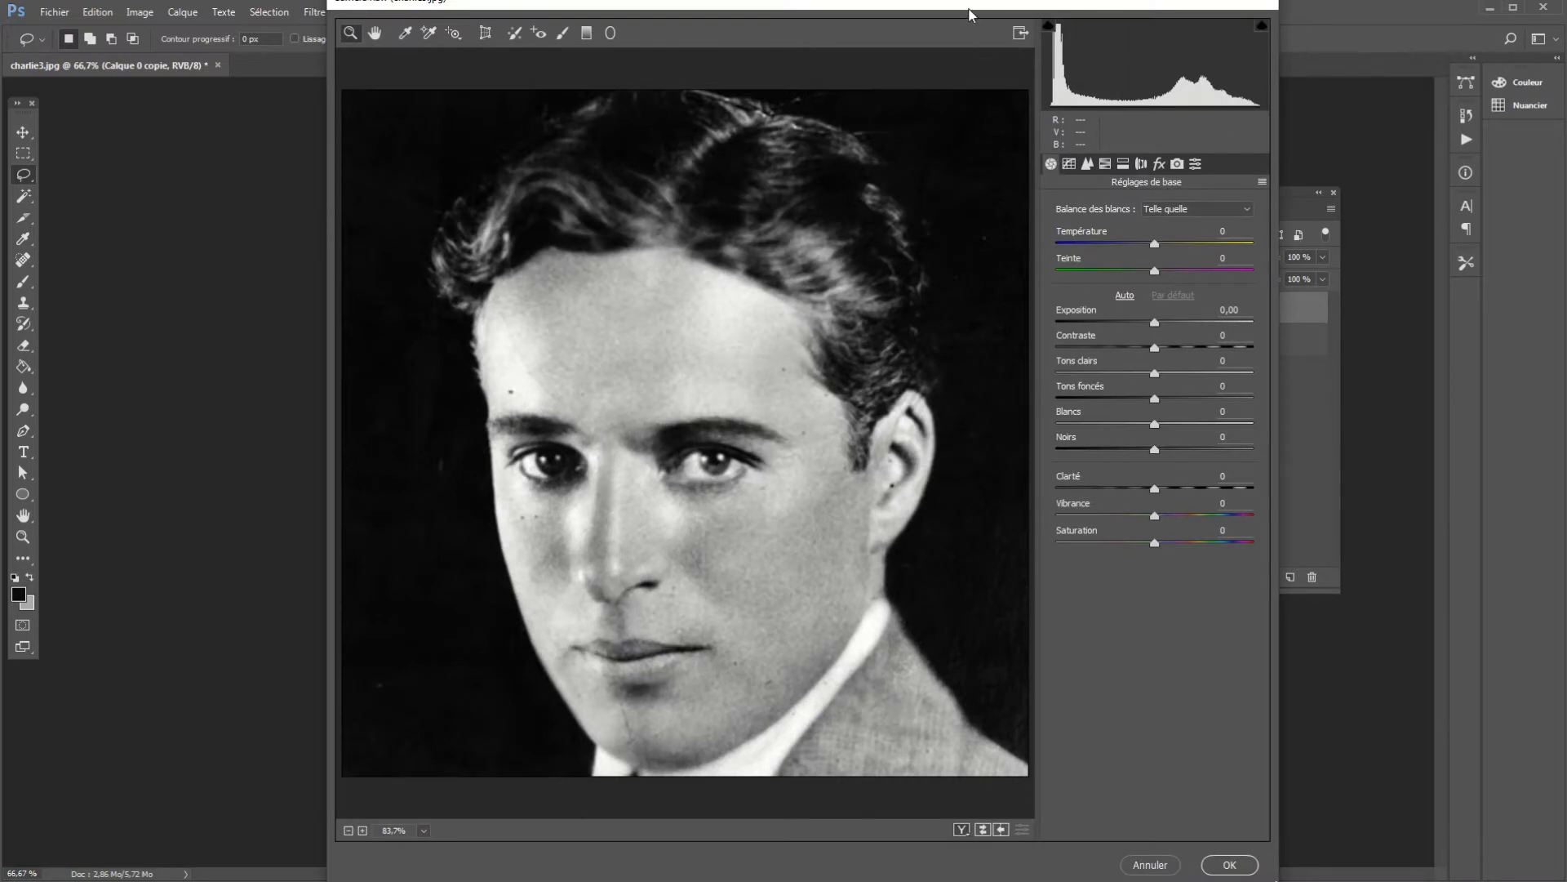
left_click_drag(970, 14, 960, 21)
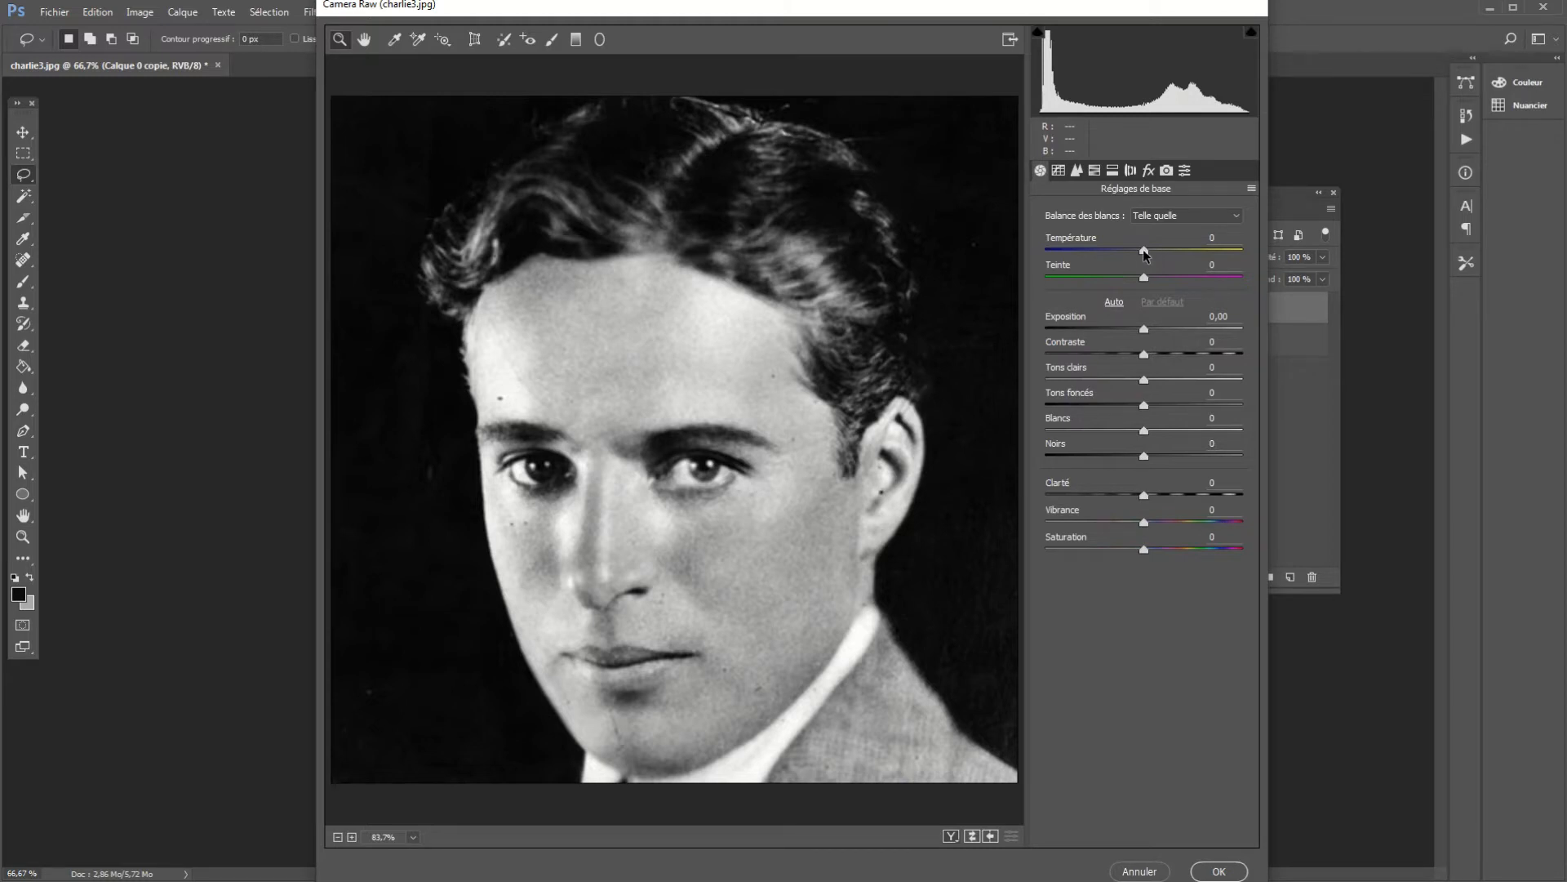
mouse_move(1143, 248)
left_mouse_down()
mouse_move(1035, 258)
mouse_move(1247, 250)
mouse_move(1138, 261)
left_mouse_up()
left_click(1143, 280)
left_click_drag(1143, 274, 1169, 253)
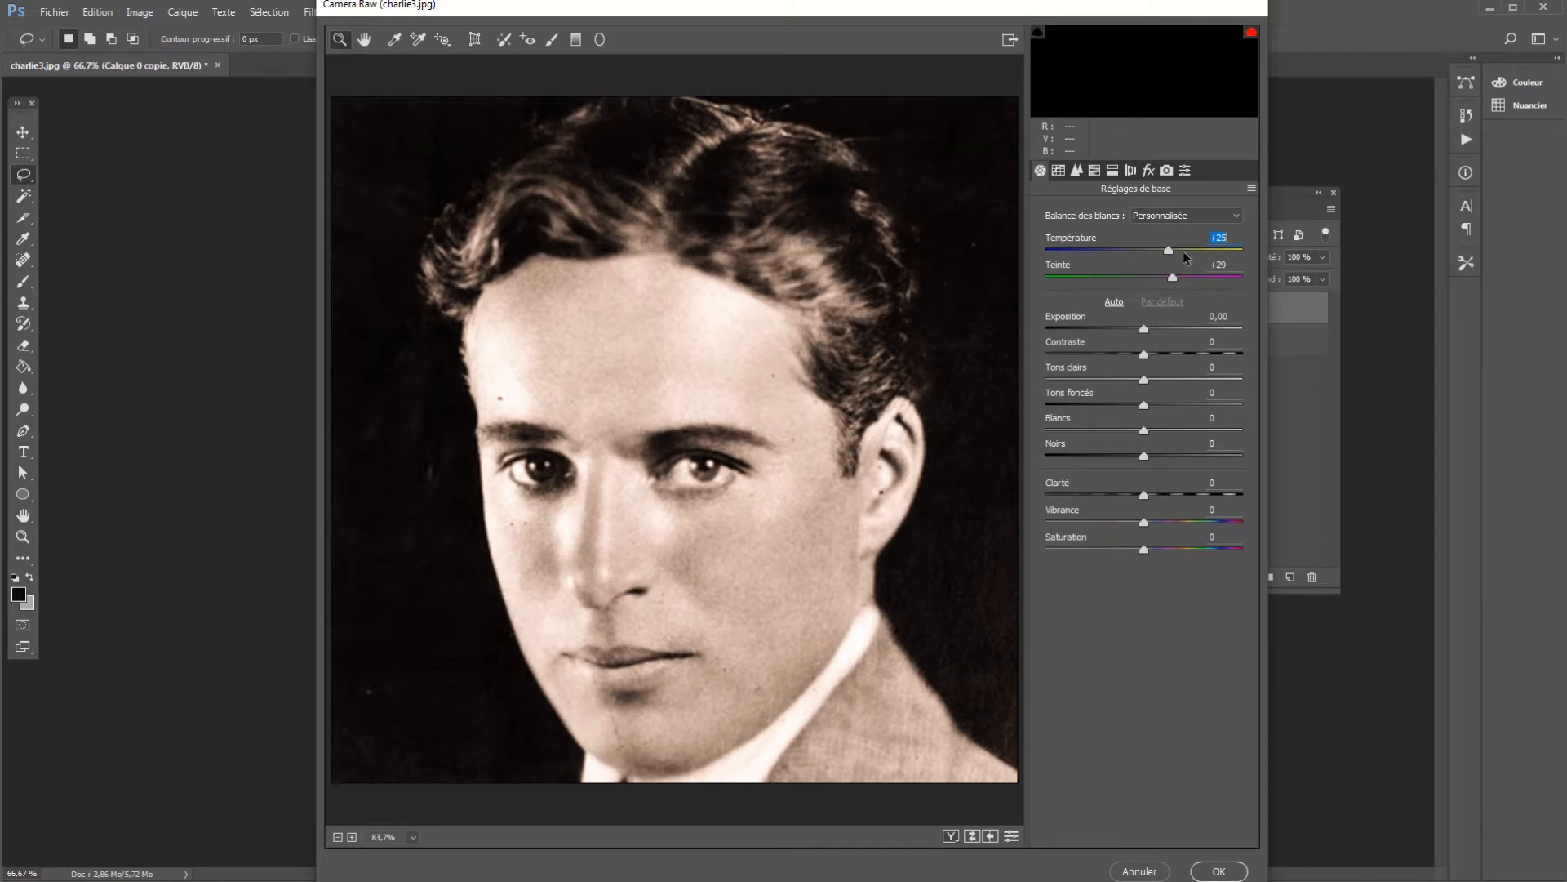
left_click_drag(1173, 253, 1173, 255)
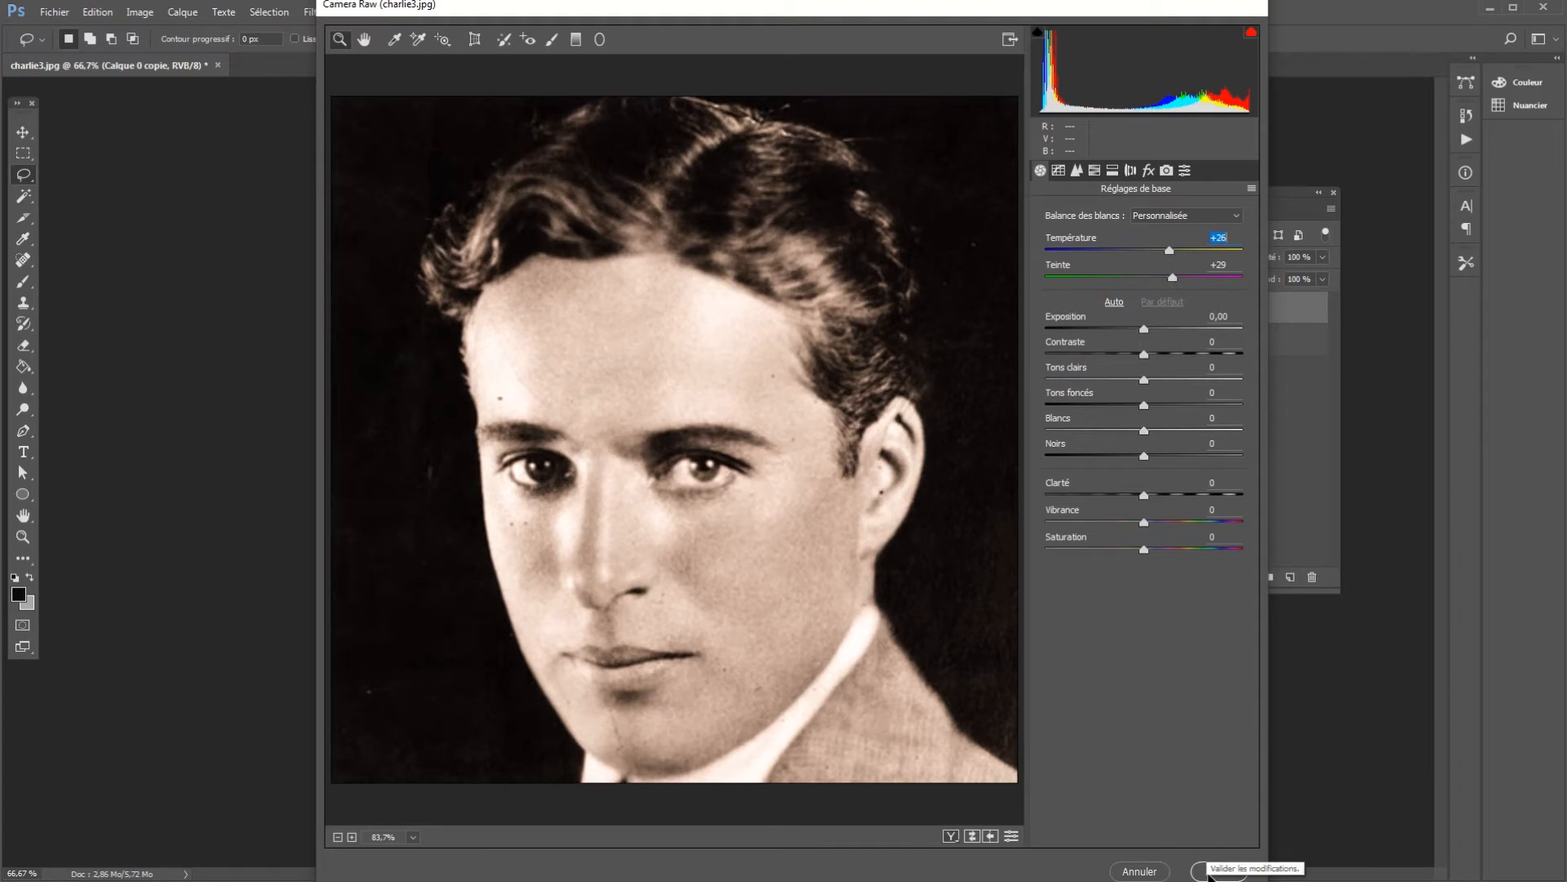
left_click(1207, 869)
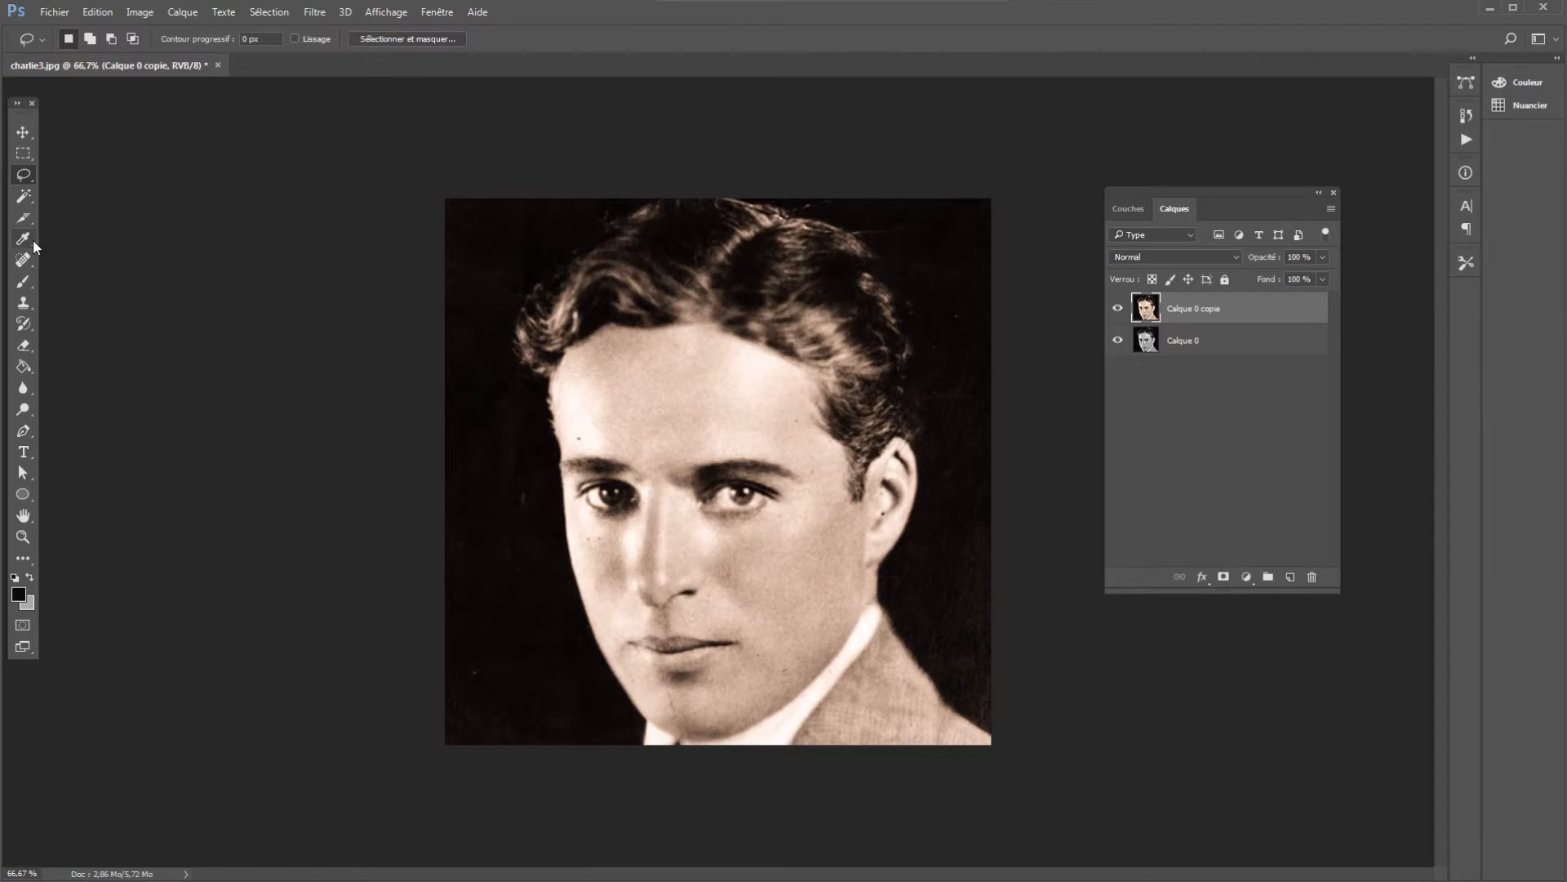
Step: Outline the collar and suit jacket with the Polygonal Lasso and cut that area from the tinted layer
right_click(22, 175)
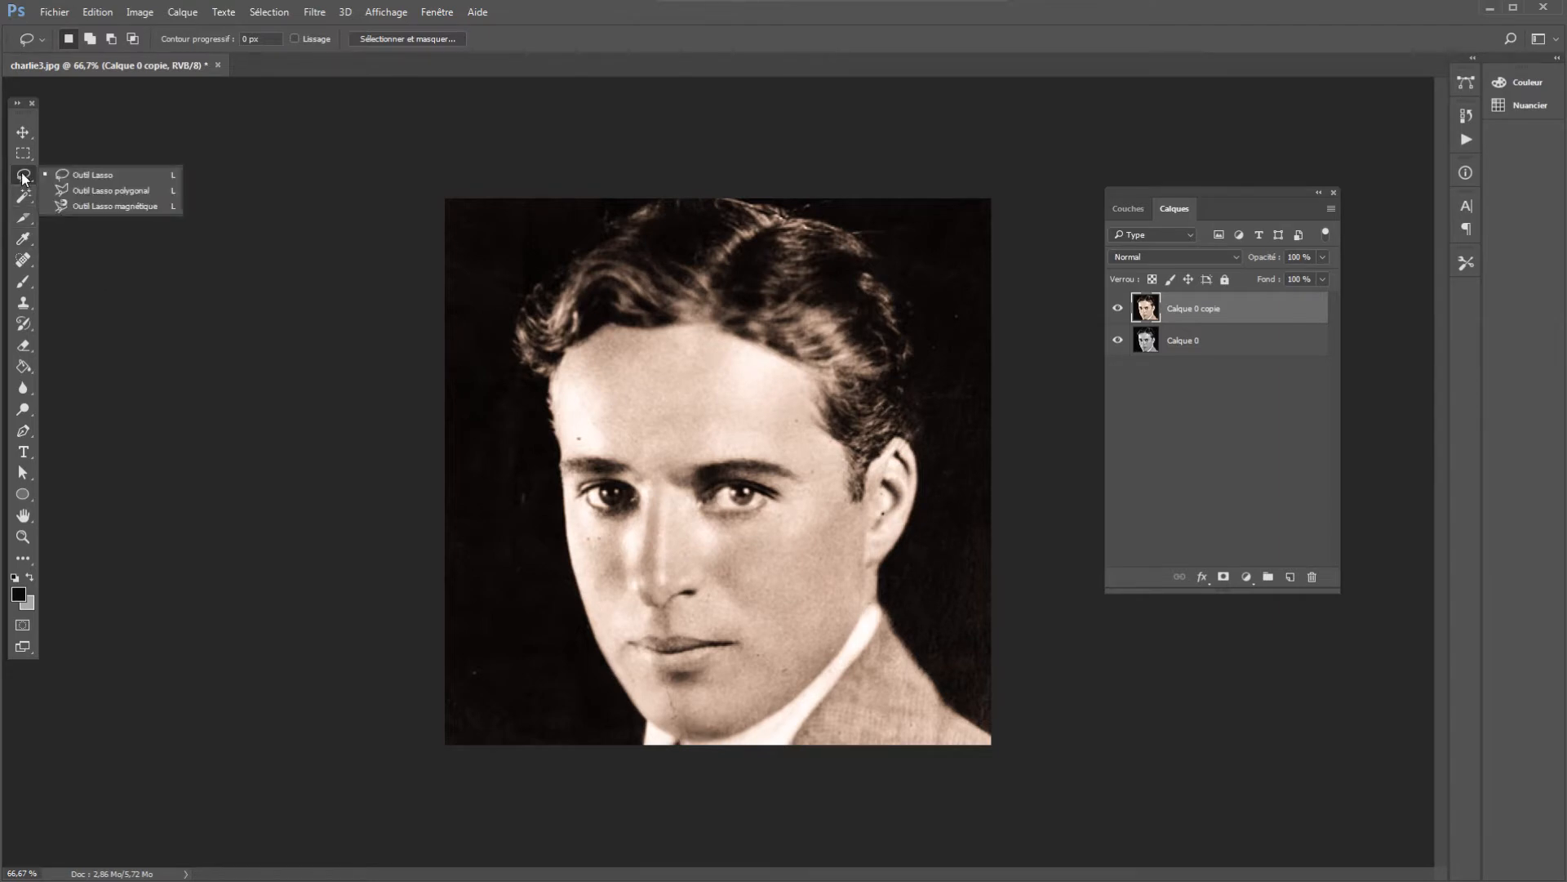
left_click(85, 192)
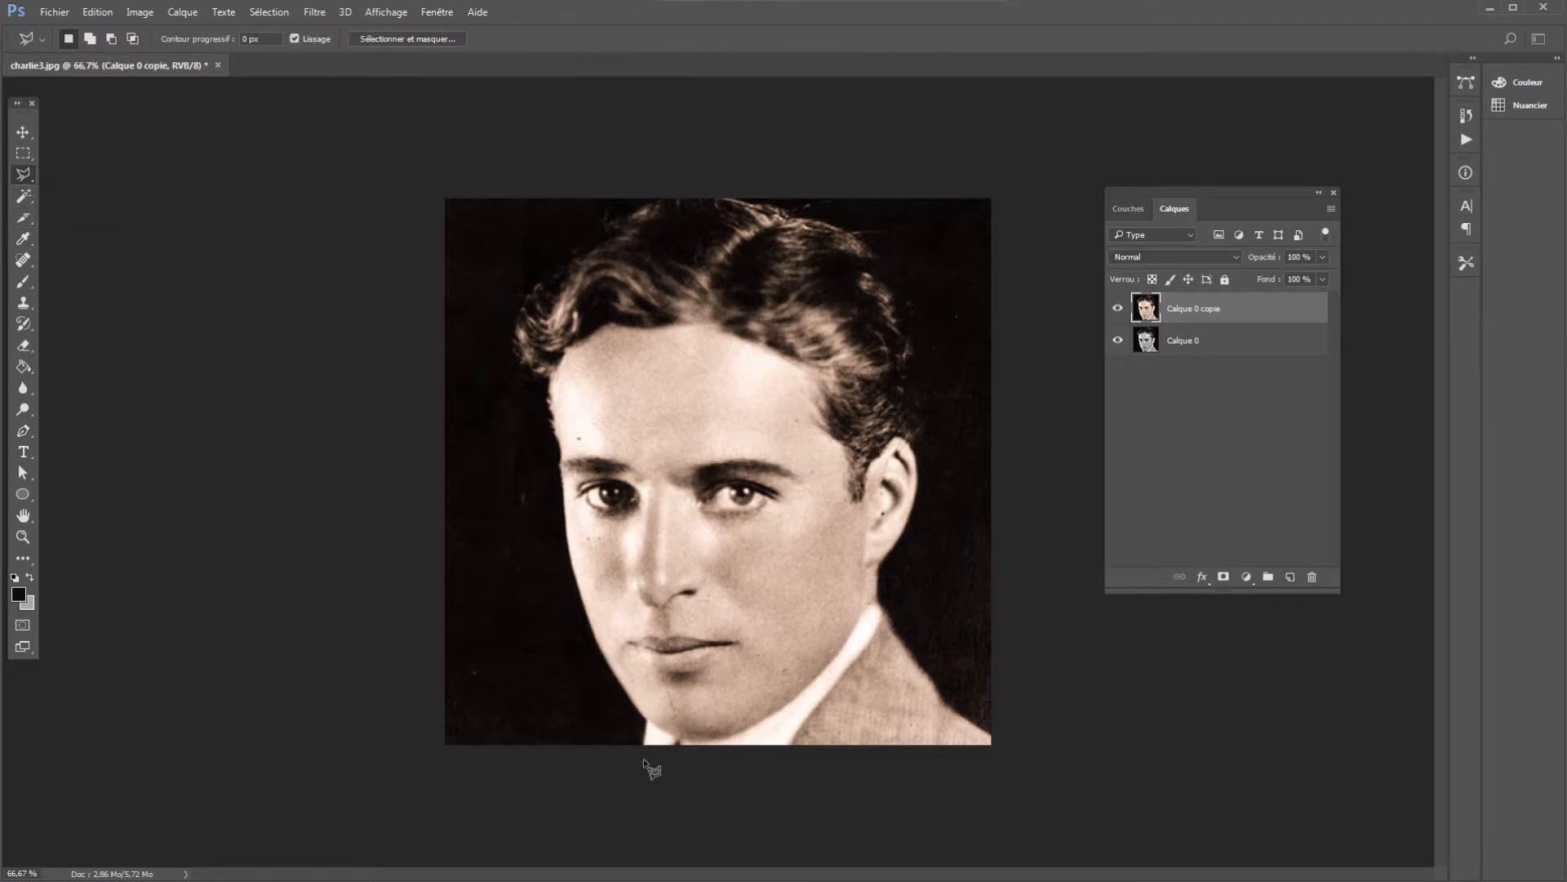
left_click(645, 742)
key("Escape")
left_click(642, 746)
left_click(863, 614)
left_click(875, 601)
left_click(950, 708)
left_click(991, 745)
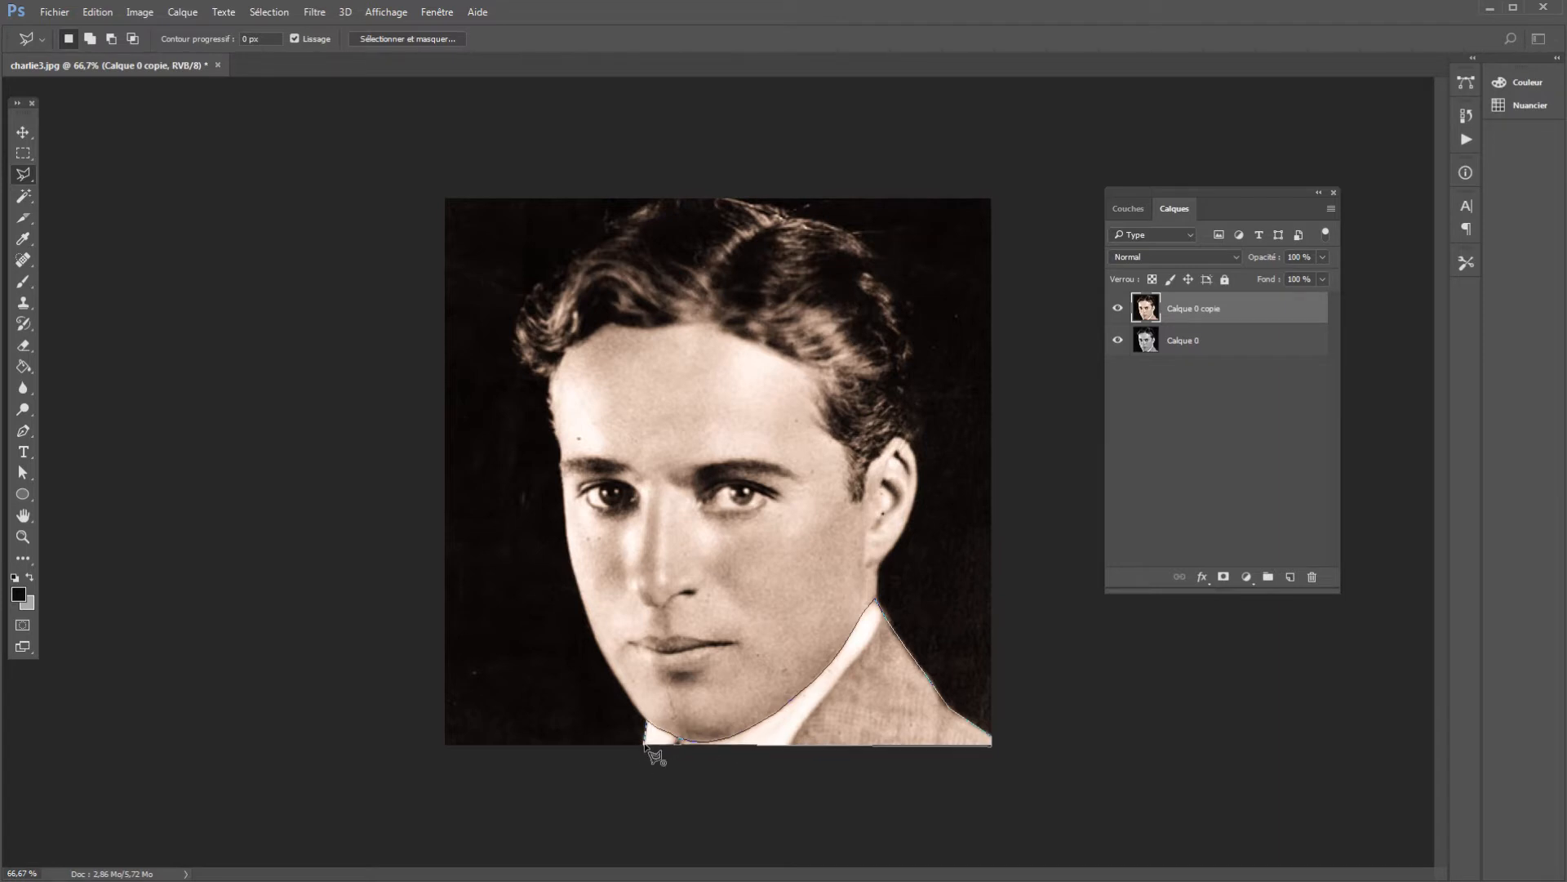
left_click(644, 743)
left_click(97, 12)
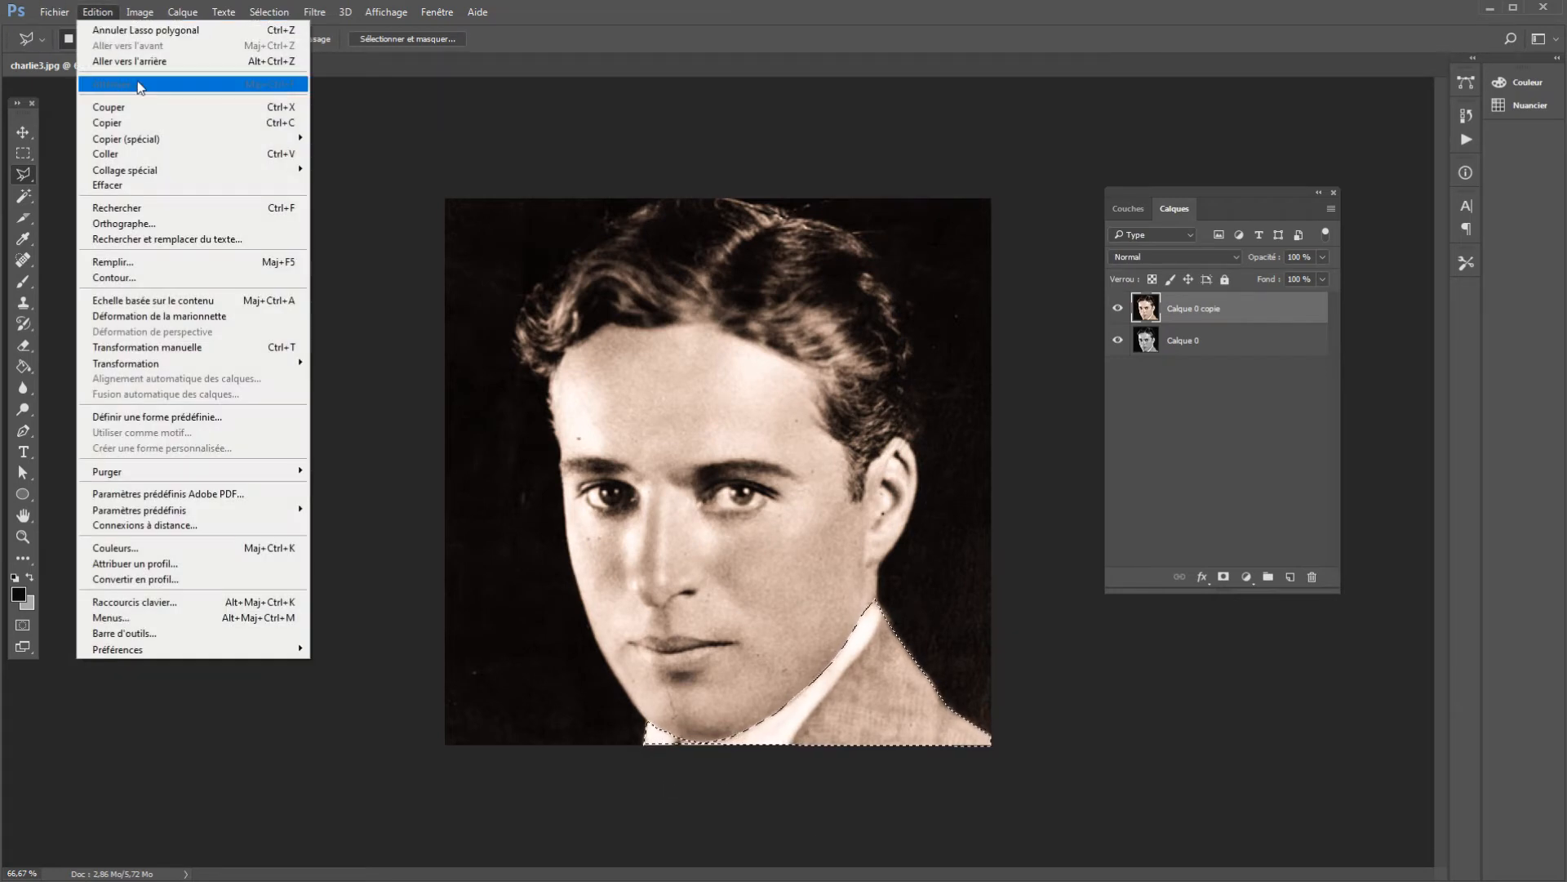
left_click(110, 107)
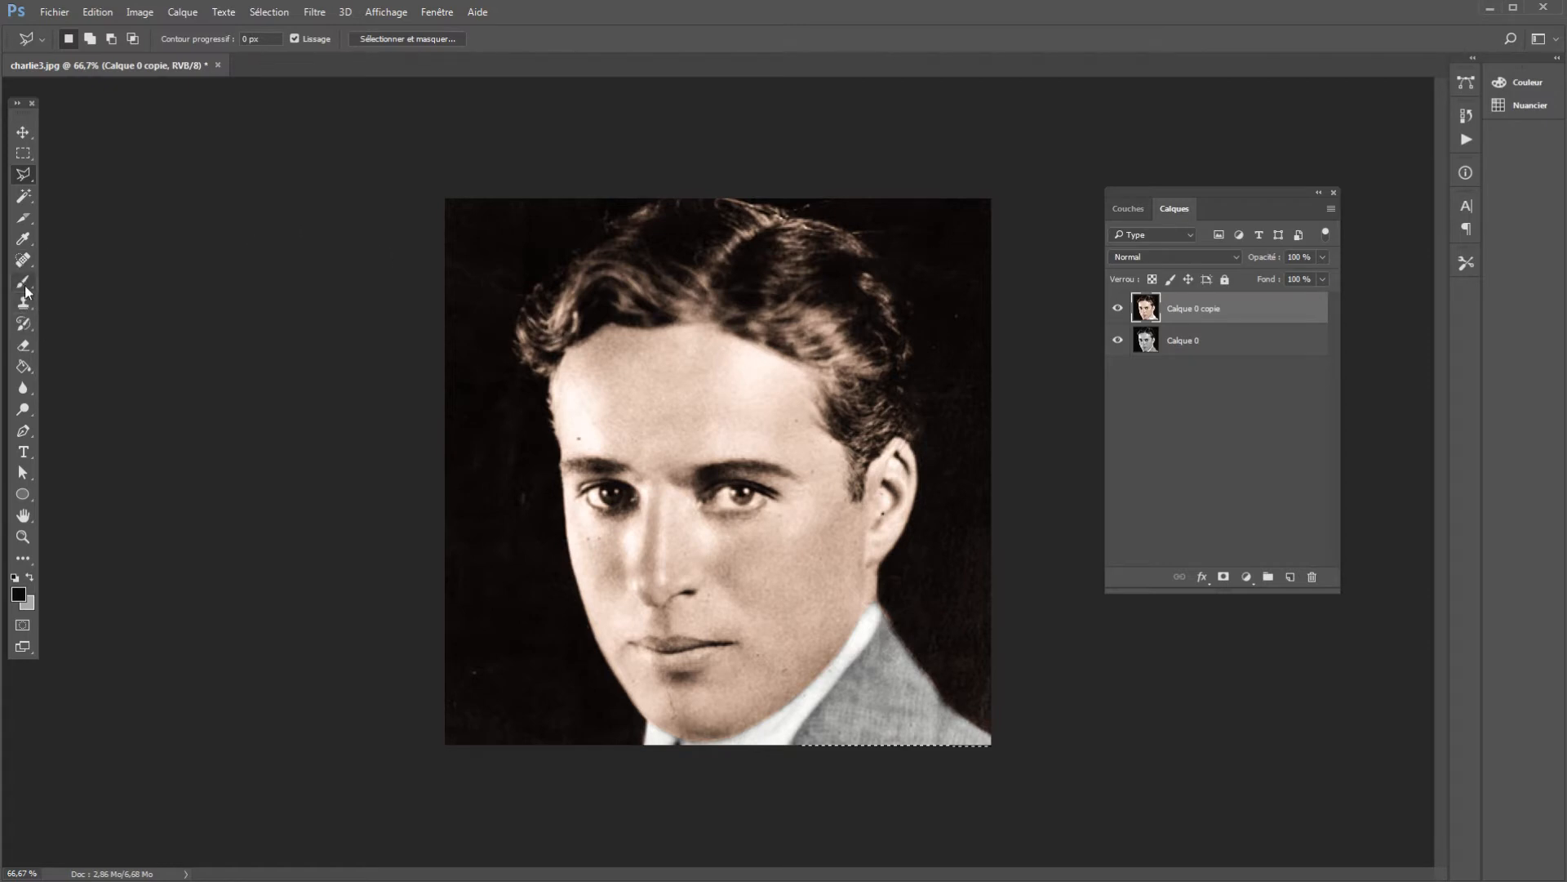
Step: Erase the leftover tint at the tip of the collar and set the eraser size to 23 px
left_click(24, 345)
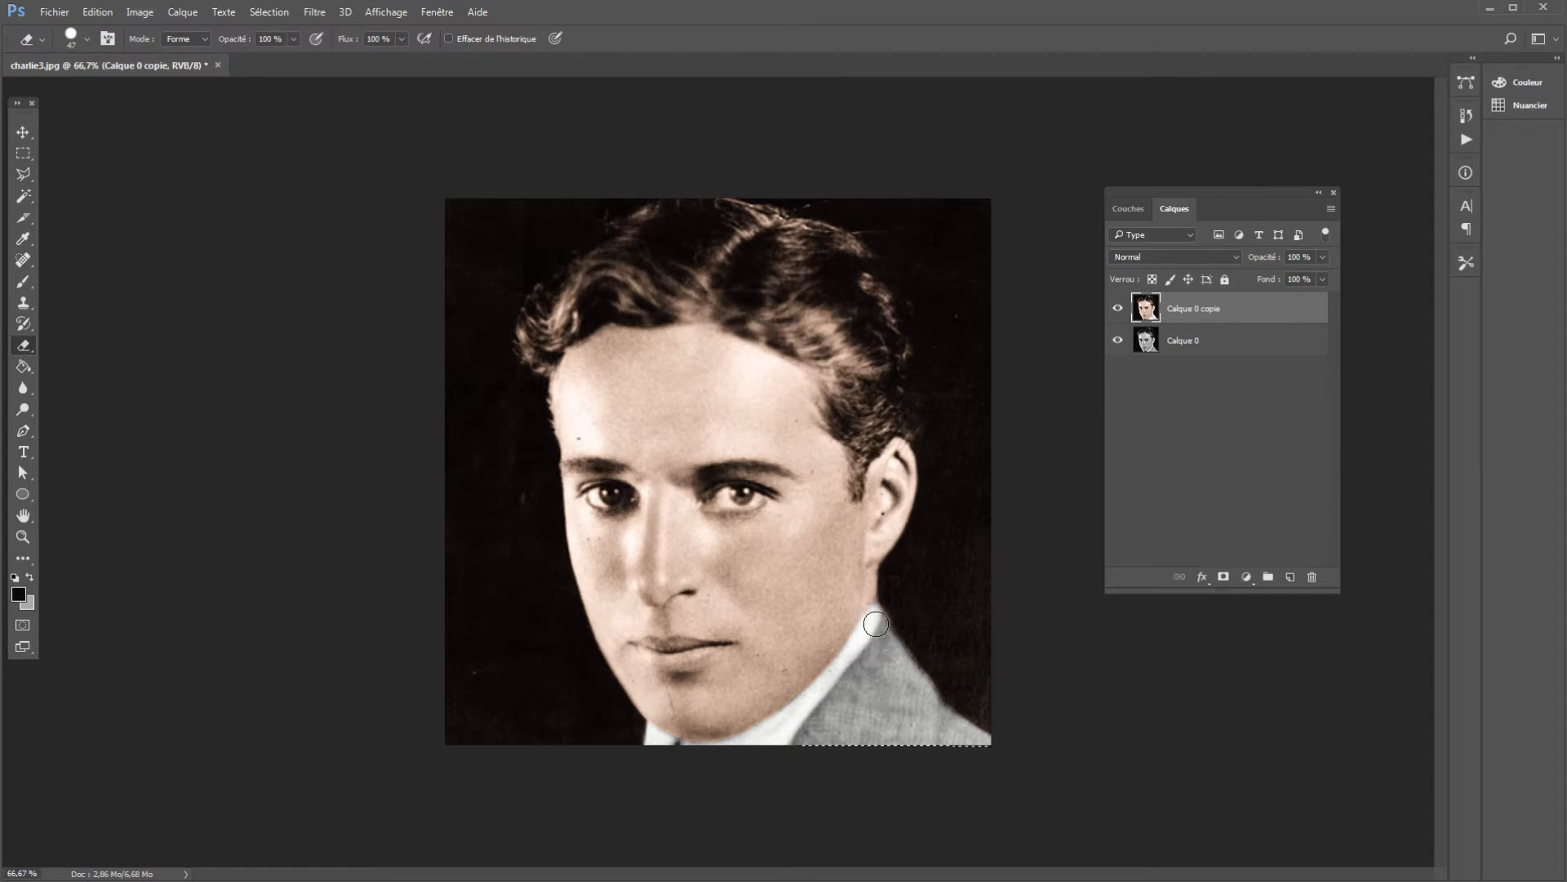
mouse_move(876, 624)
left_mouse_down()
mouse_move(898, 661)
mouse_move(879, 625)
mouse_move(943, 726)
mouse_move(975, 742)
mouse_move(966, 755)
mouse_move(921, 746)
mouse_move(880, 618)
left_mouse_up()
left_click(88, 39)
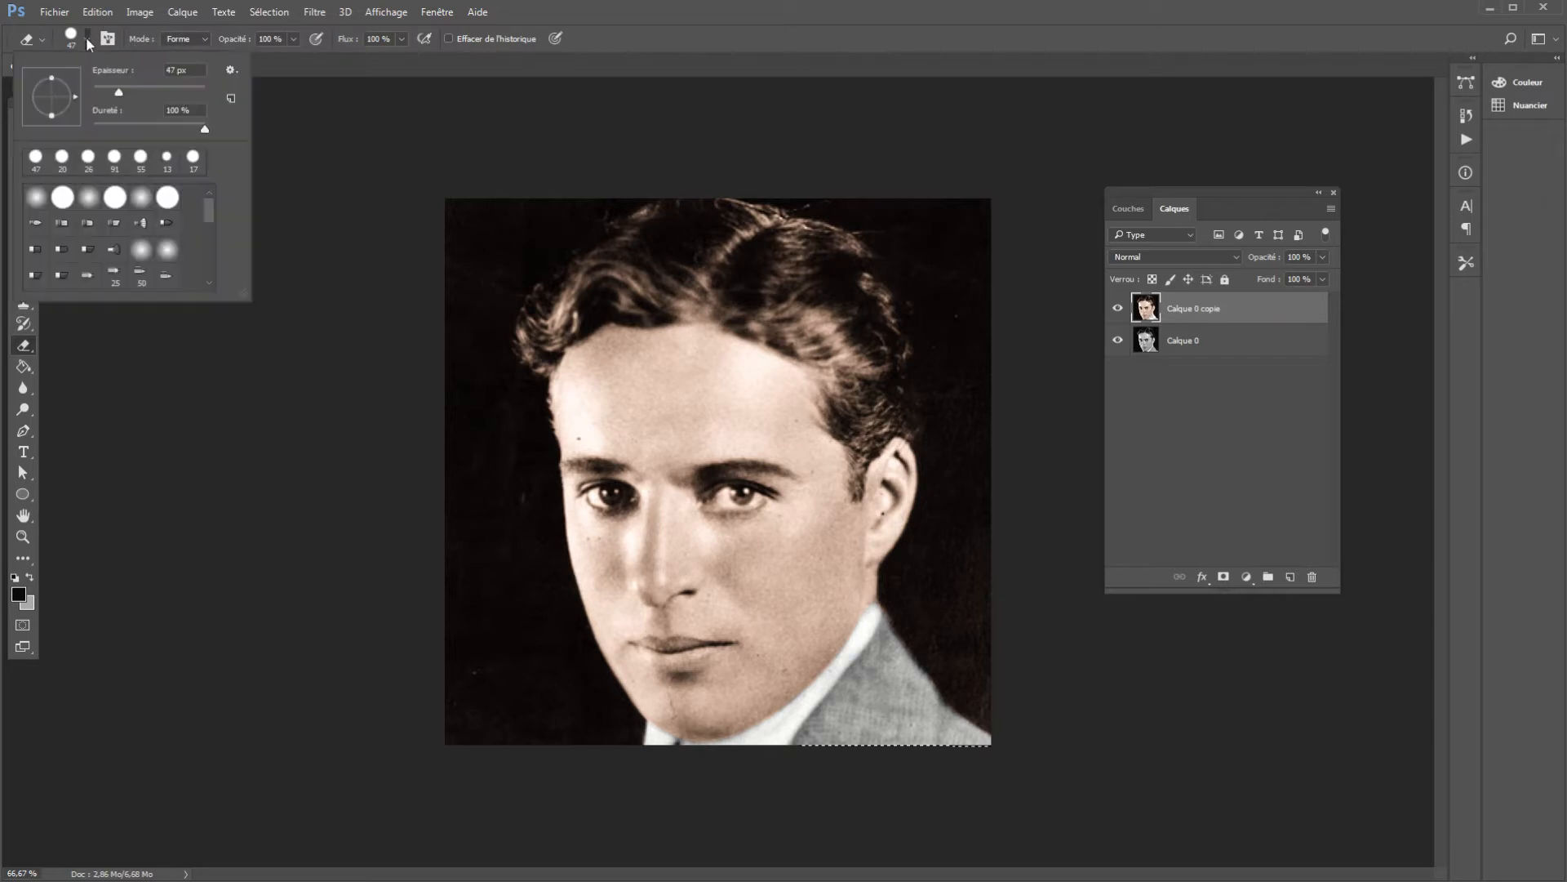
left_click(104, 88)
key("Return")
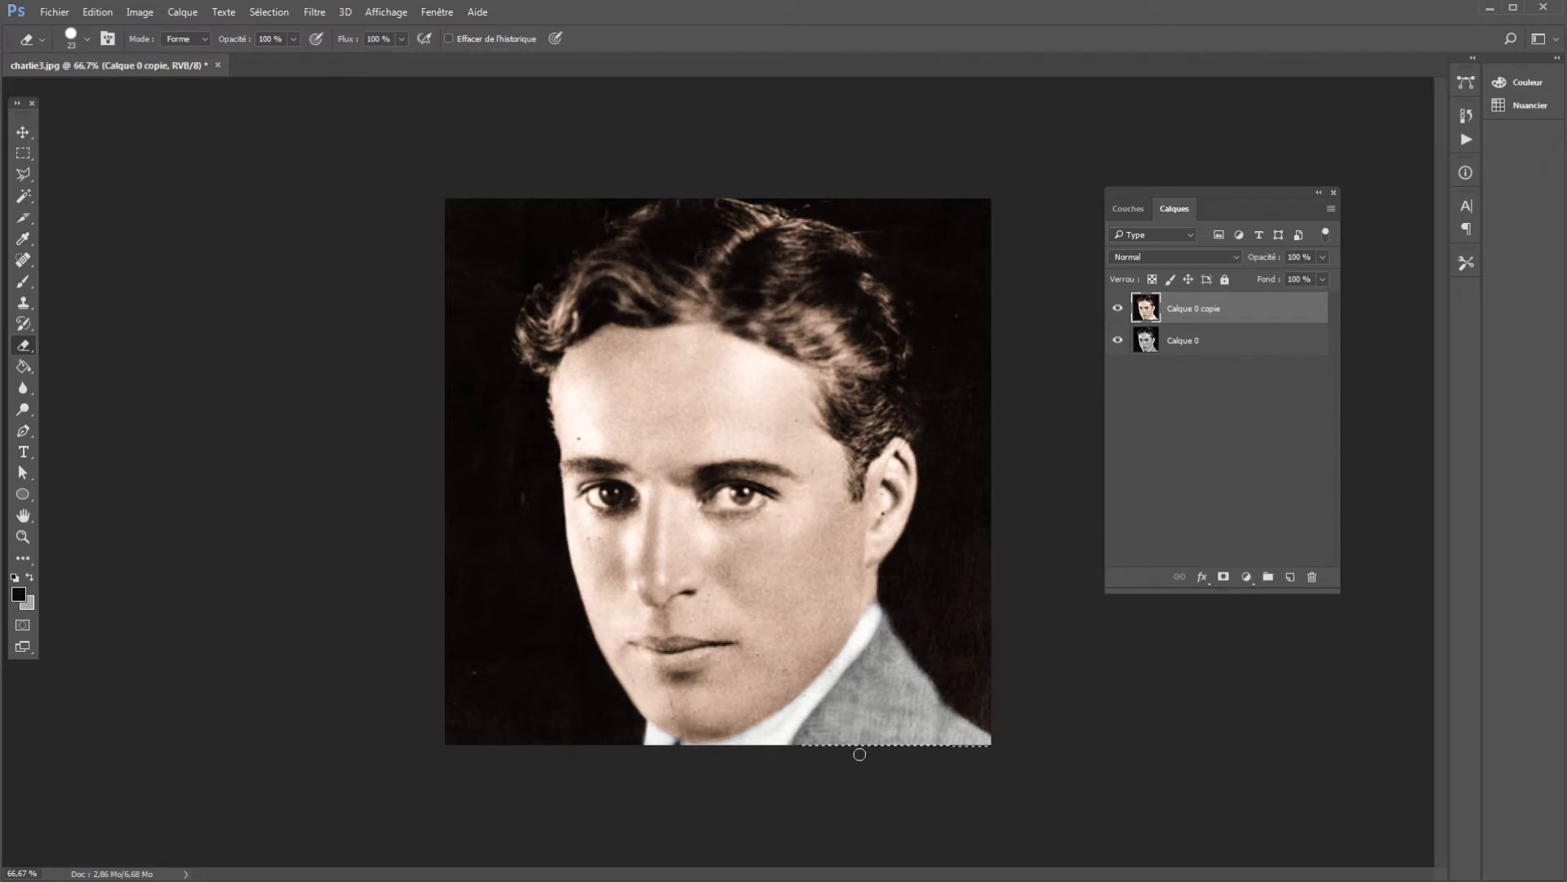
Step: Select the lips with the Polygonal Lasso and set their midtone colour balance to +22, -8, 0
mouse_move(735, 2)
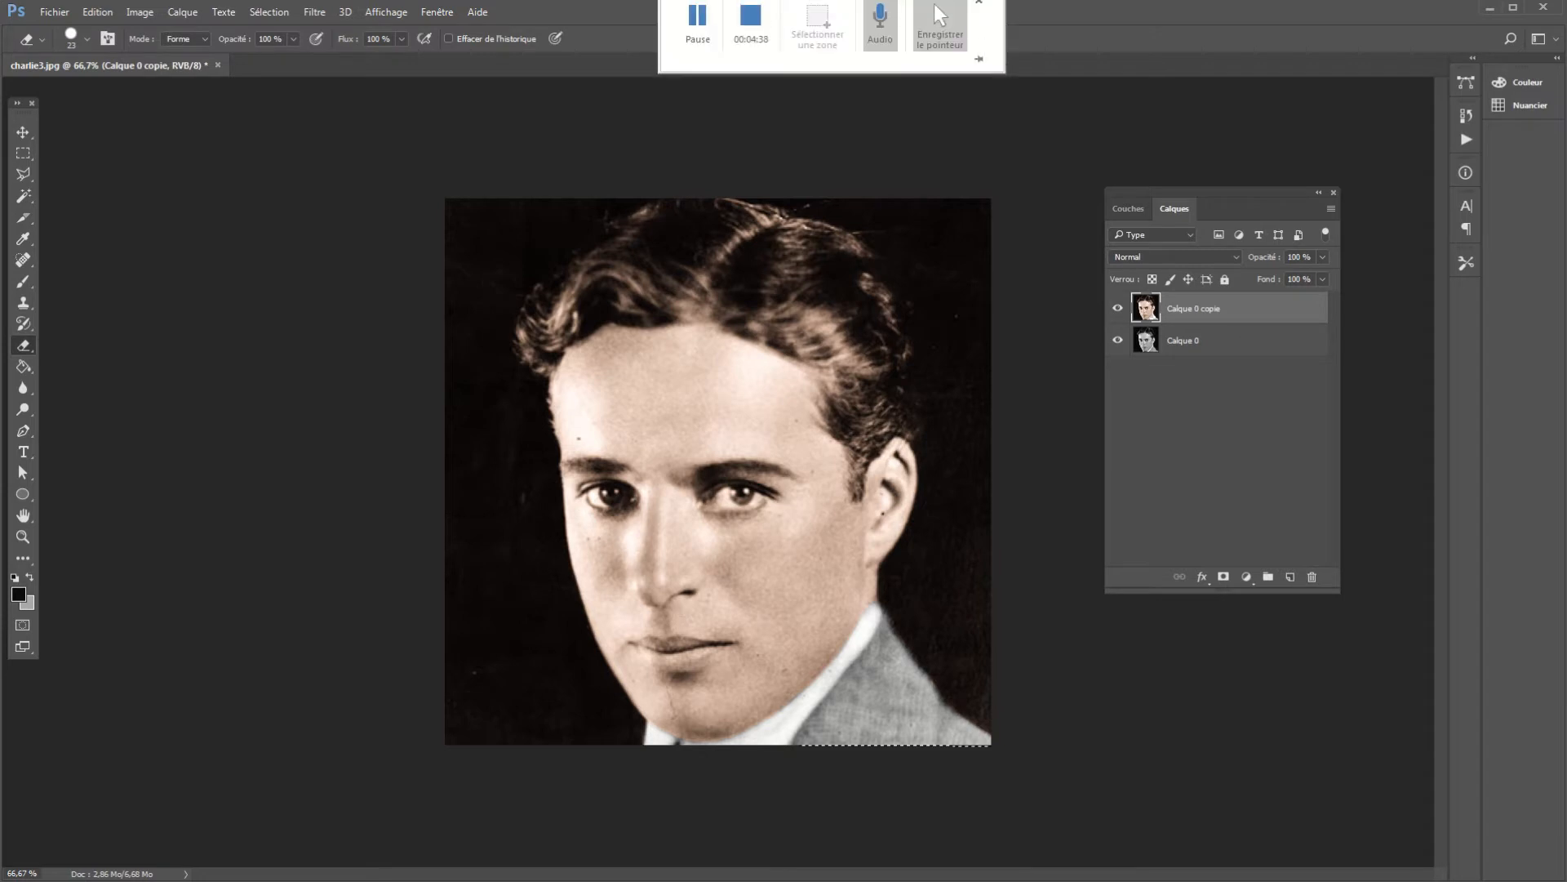
left_click(25, 179)
left_click(25, 179)
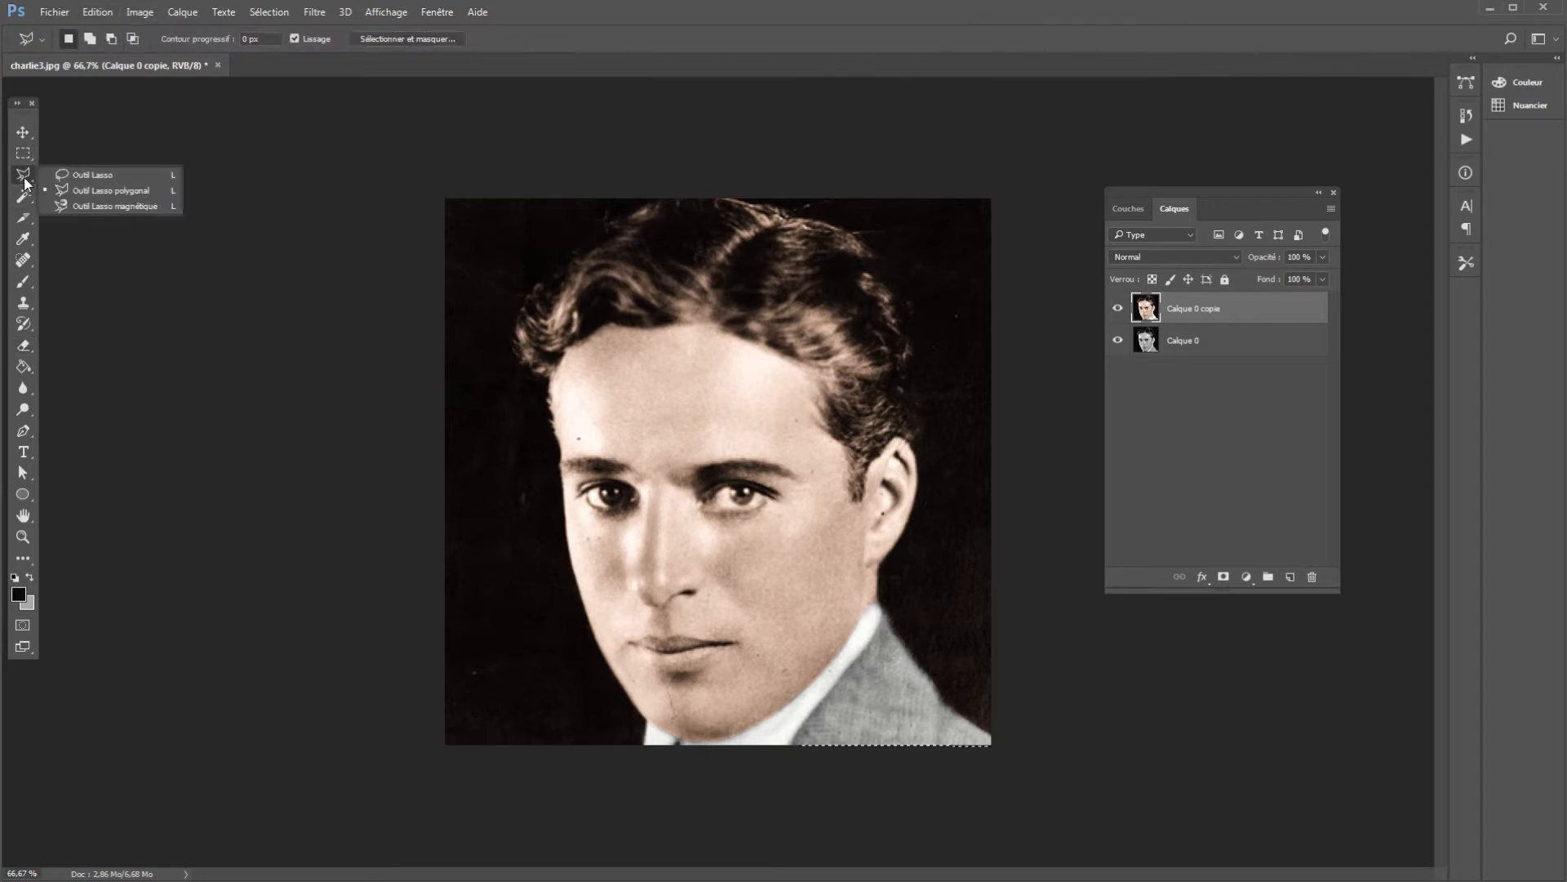
left_click(110, 190)
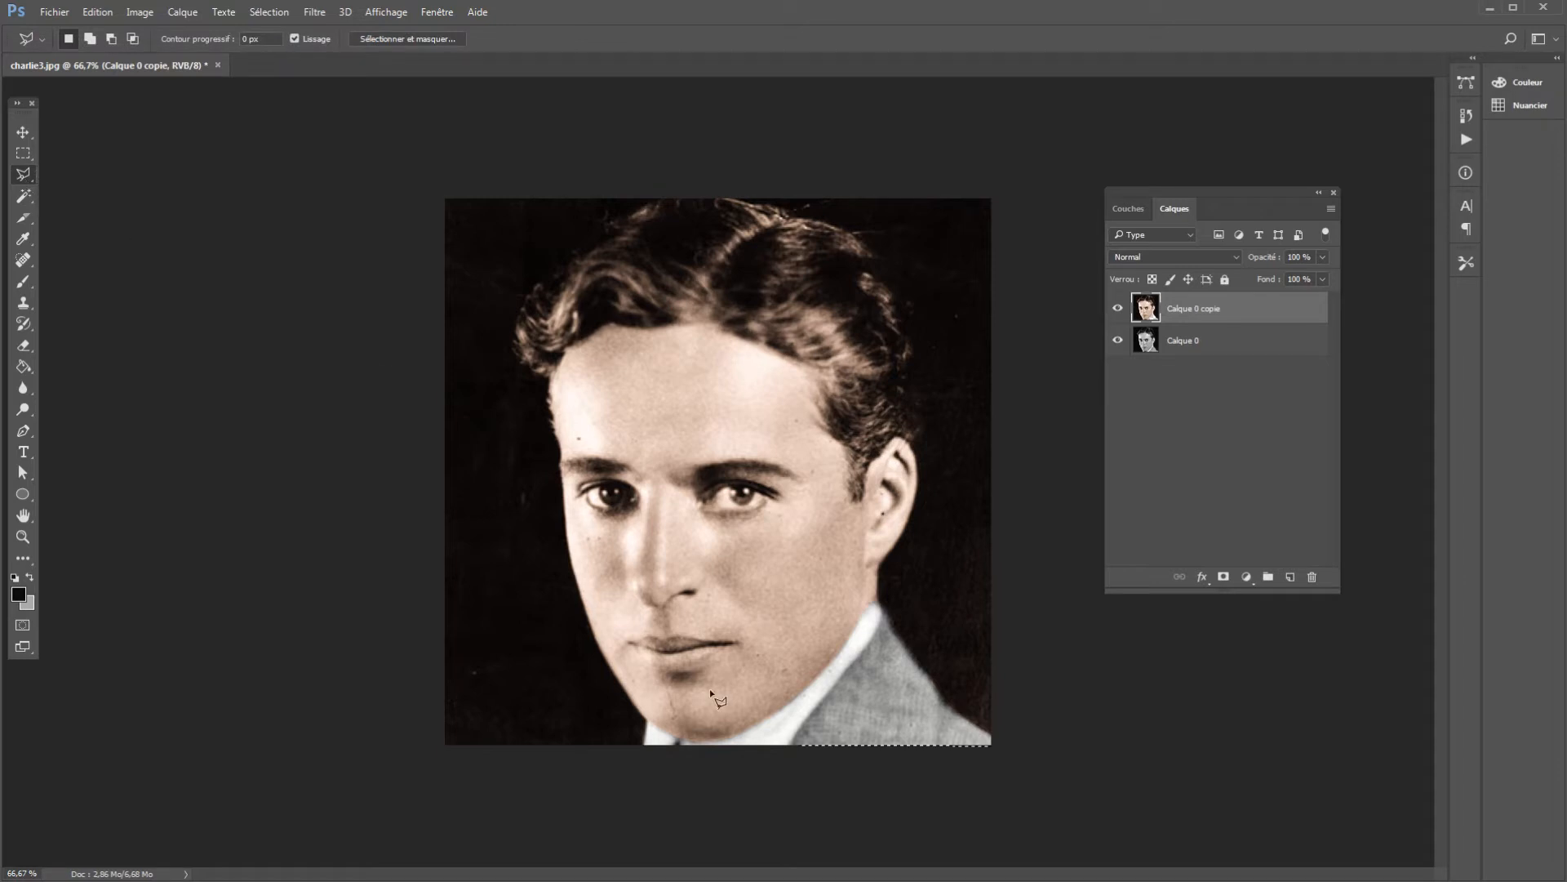
left_click(628, 643)
left_click(687, 637)
left_click(630, 643)
left_click(140, 12)
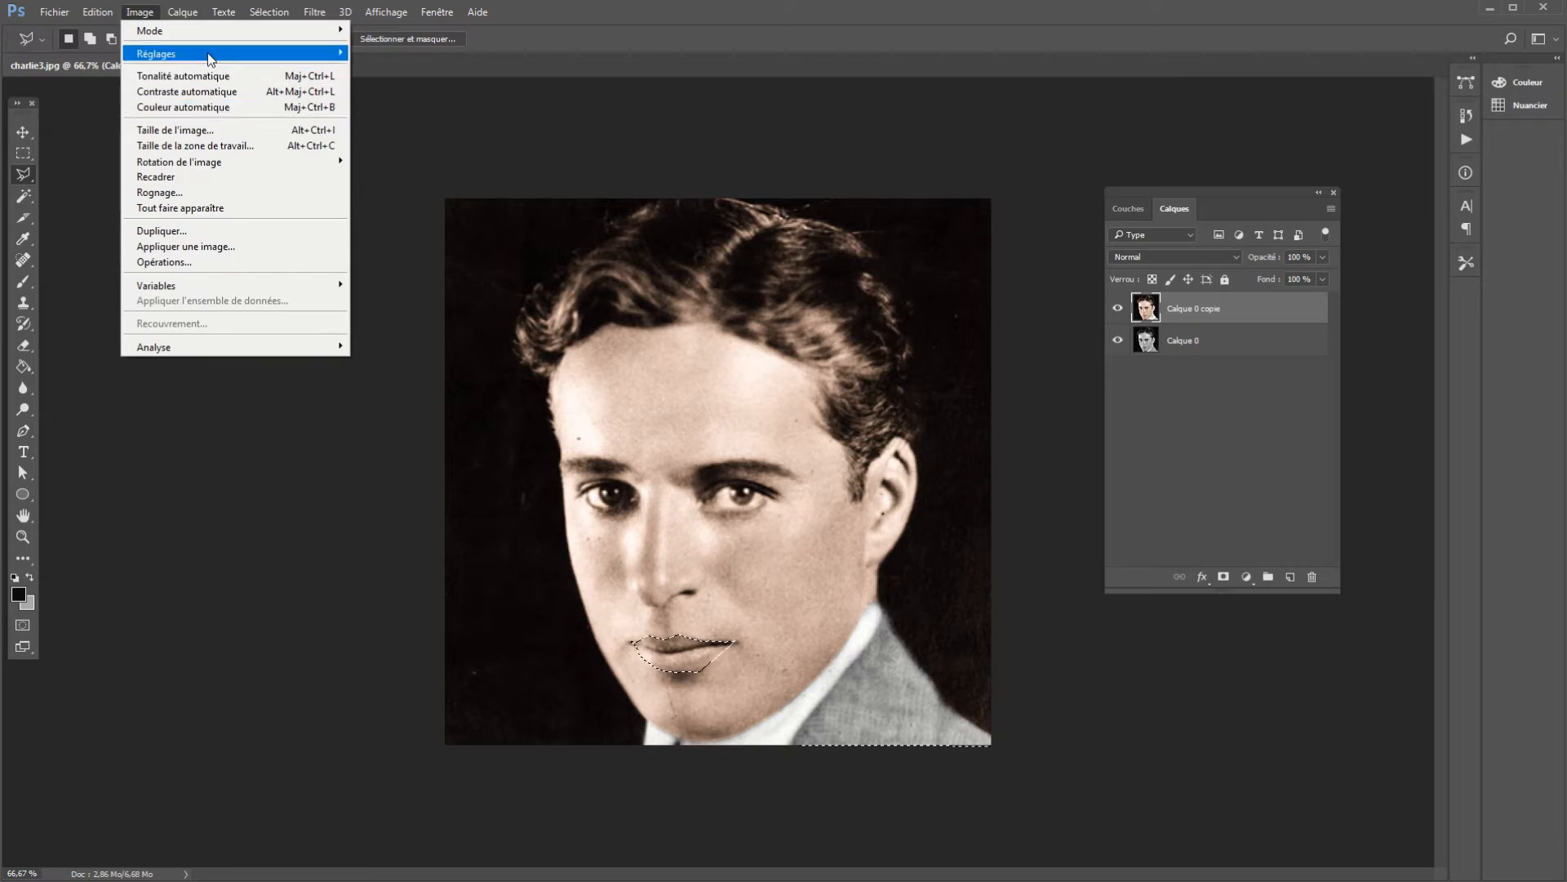
mouse_move(210, 55)
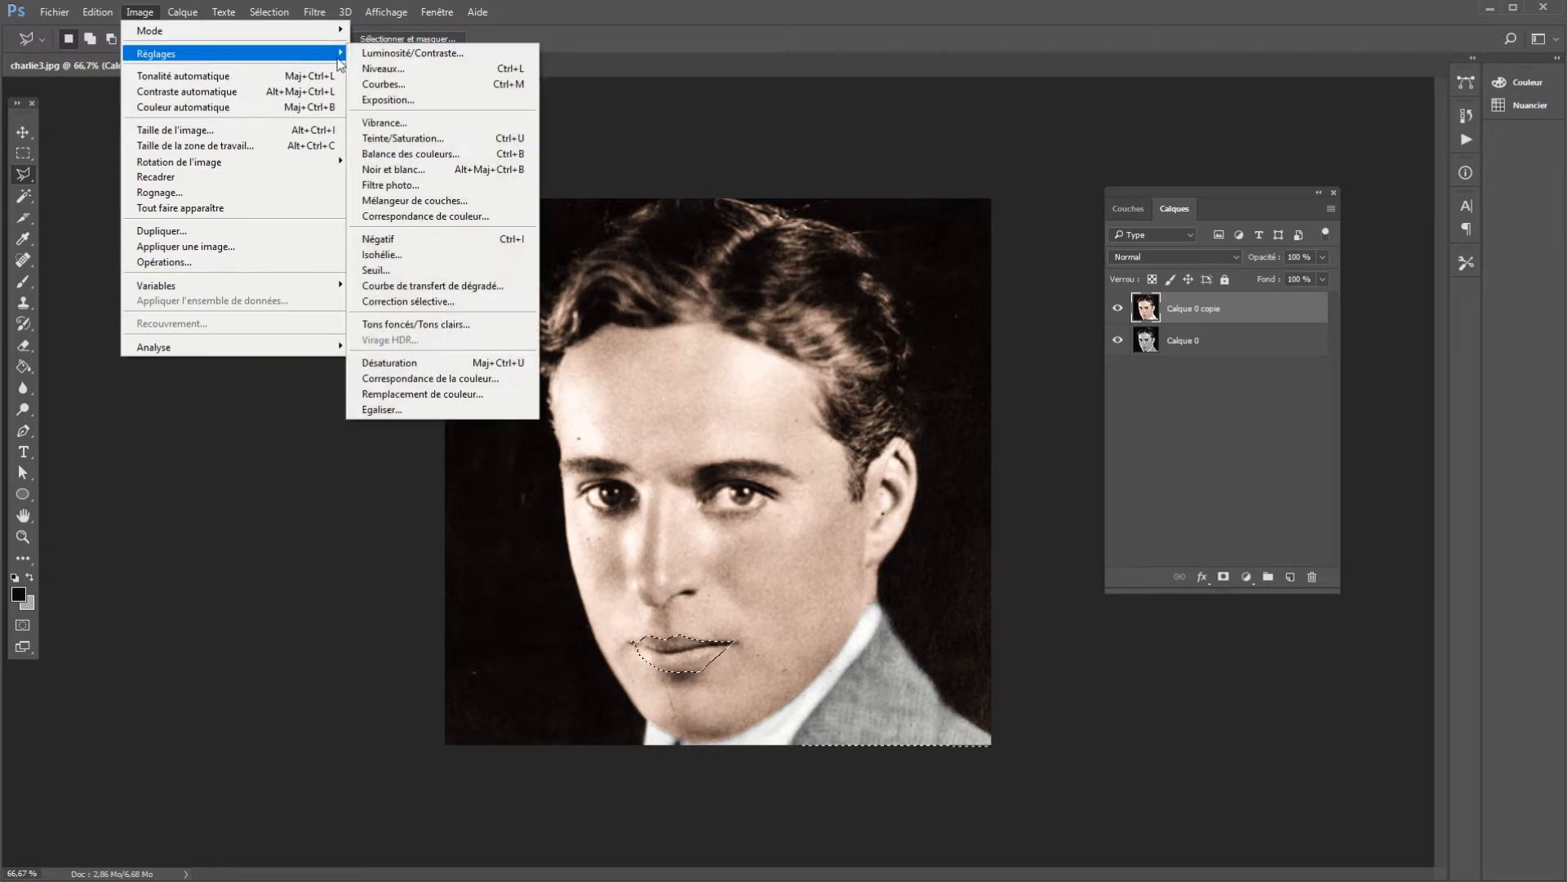
left_click(427, 154)
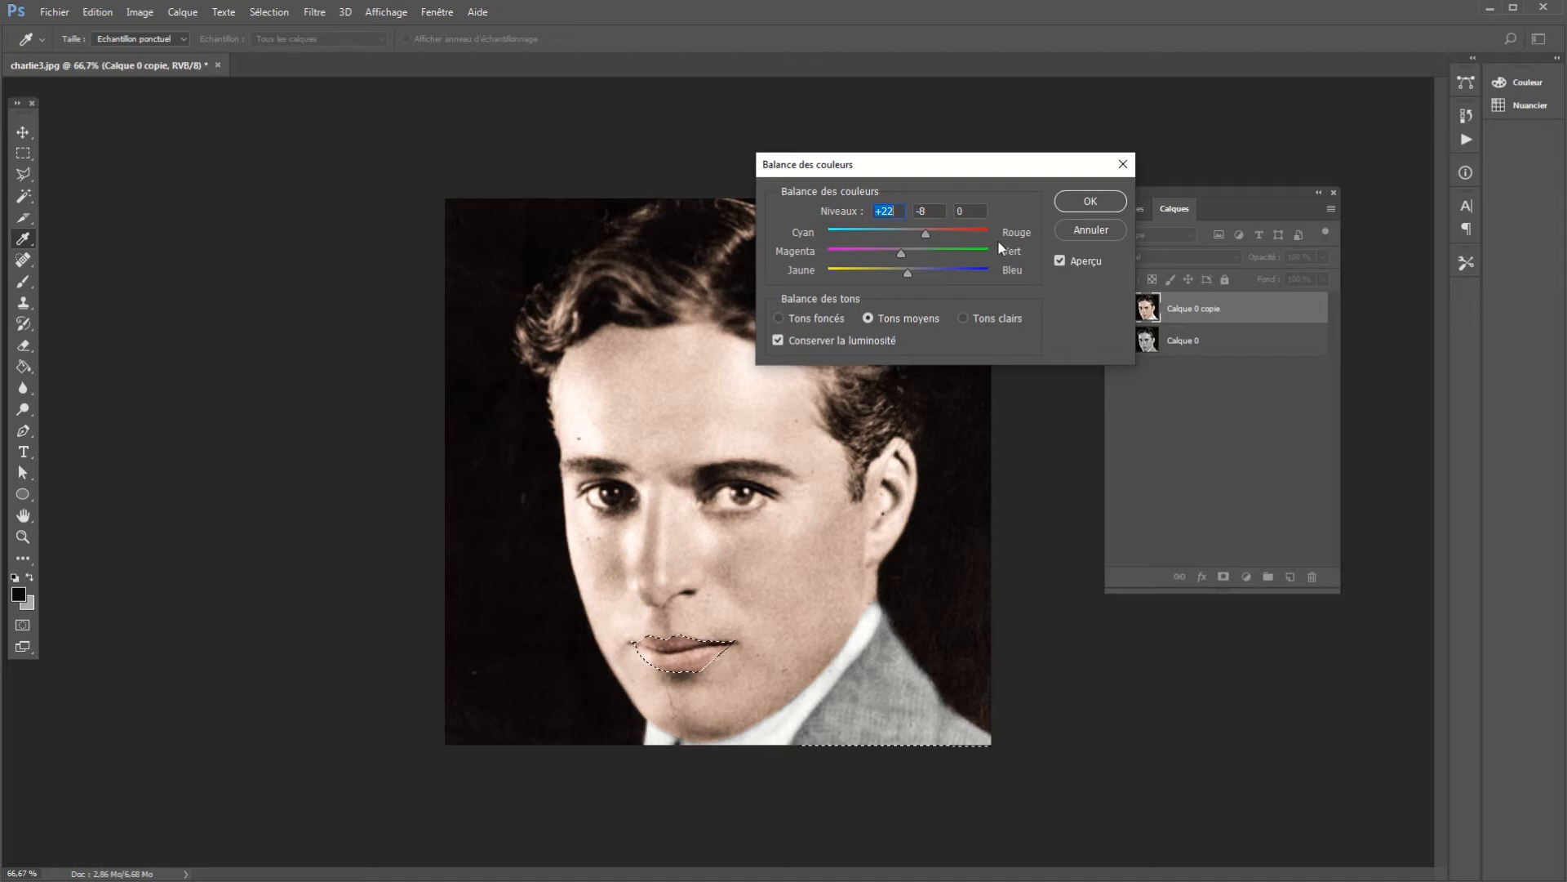
left_click(1071, 200)
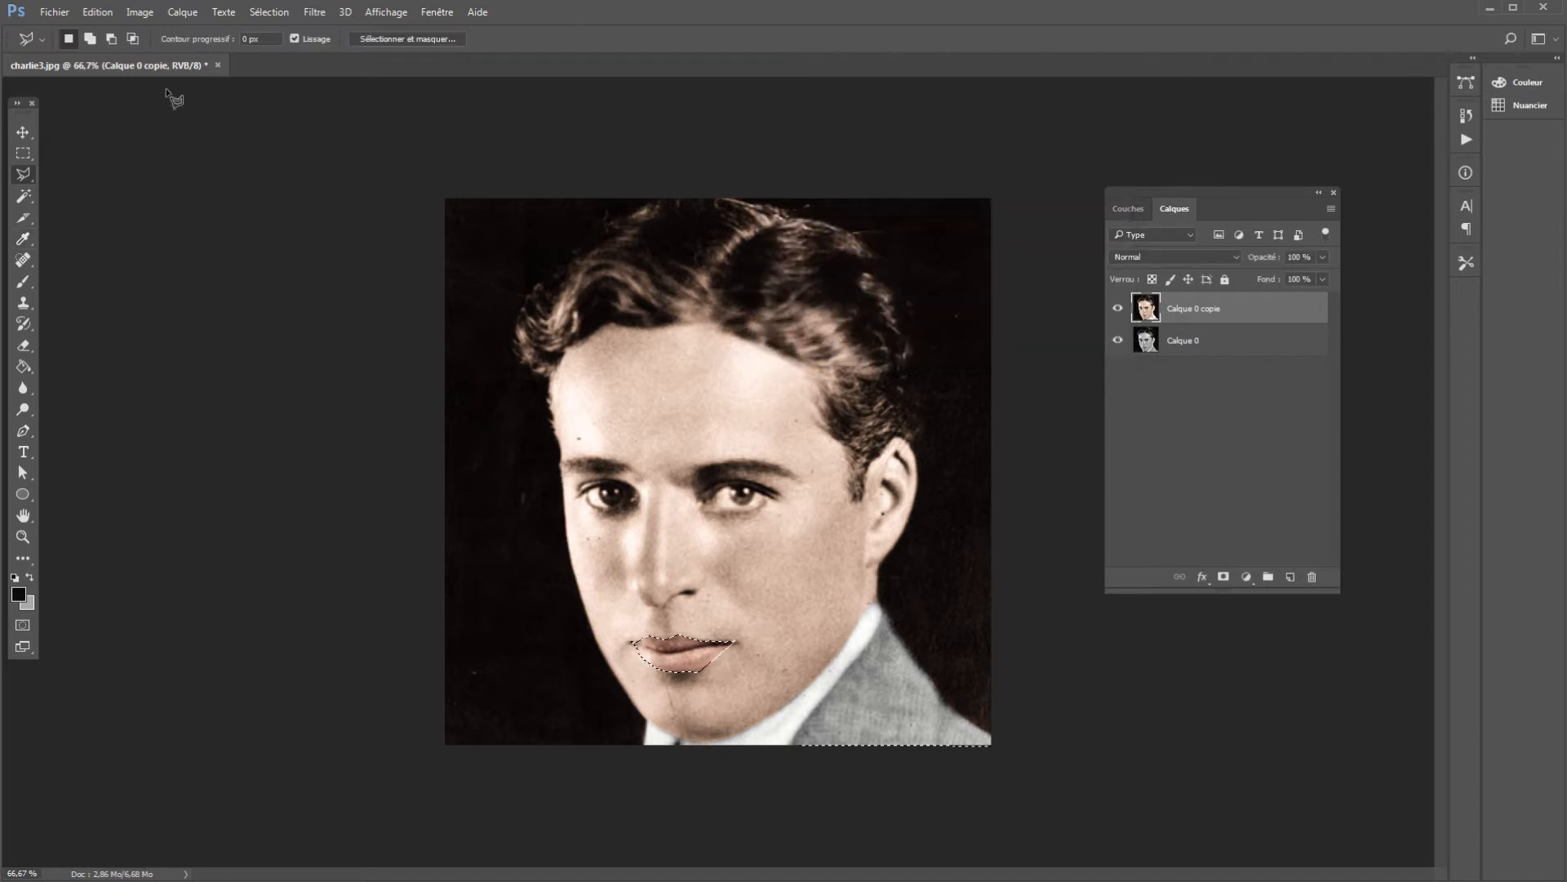
Step: Deselect the lip area
left_click(23, 153)
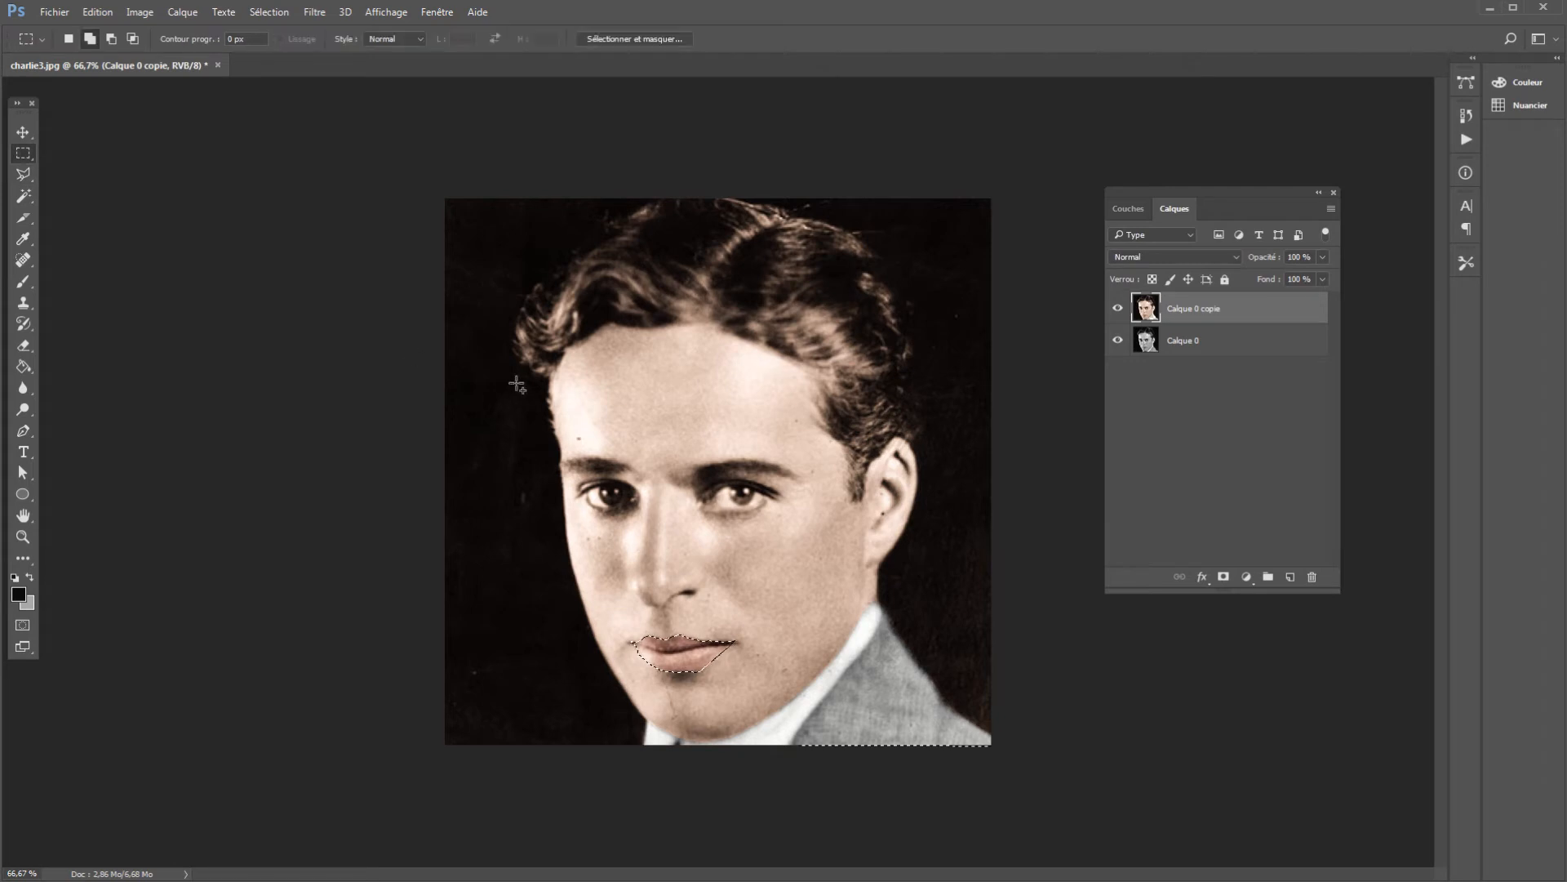
right_click(619, 370)
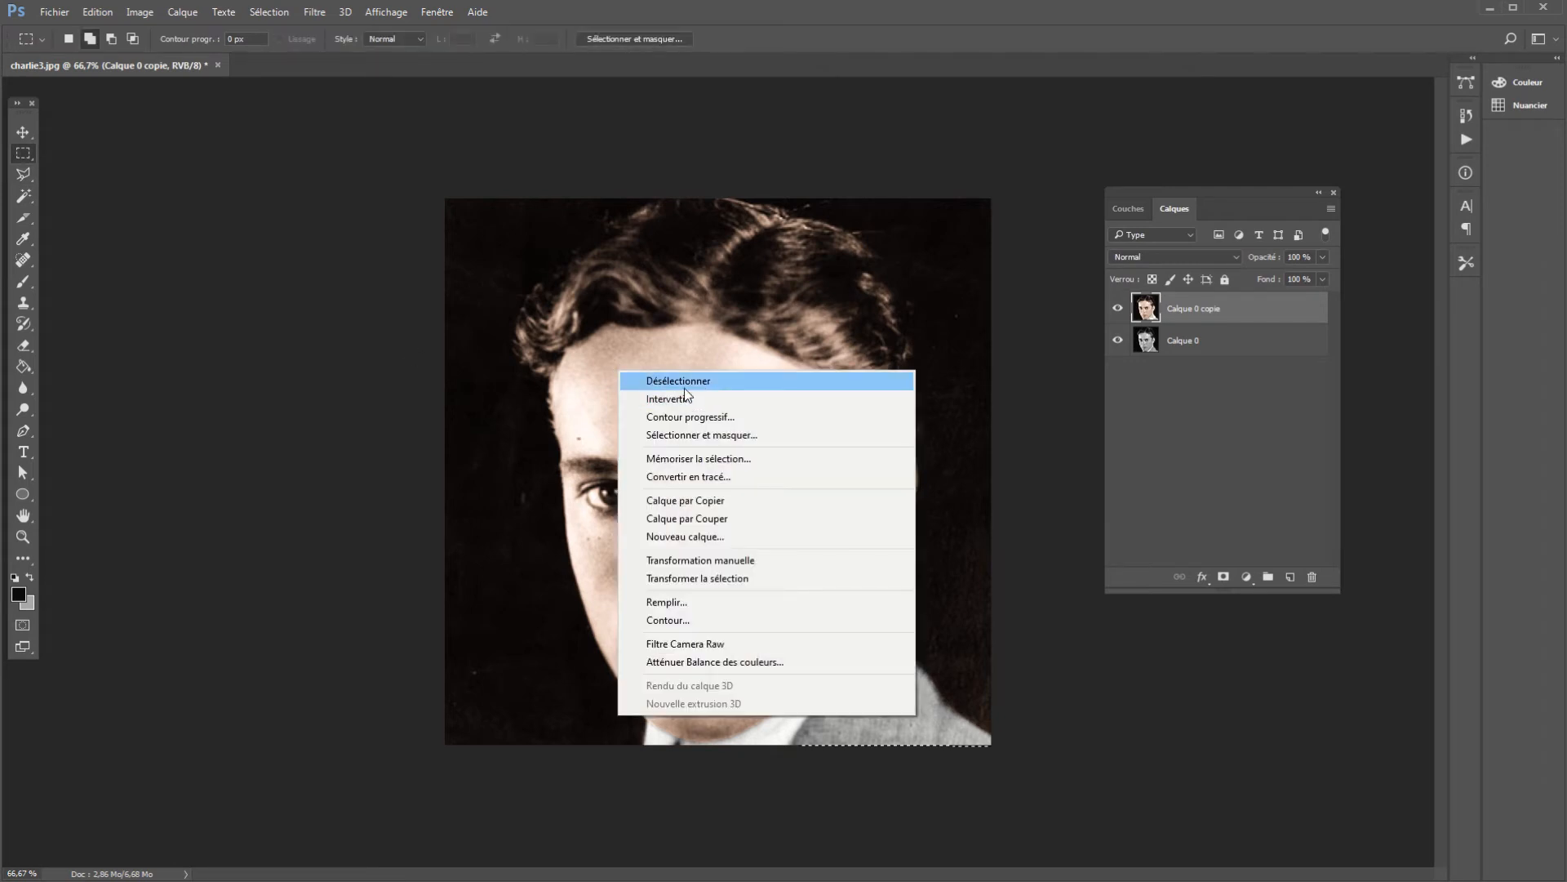
left_click(677, 380)
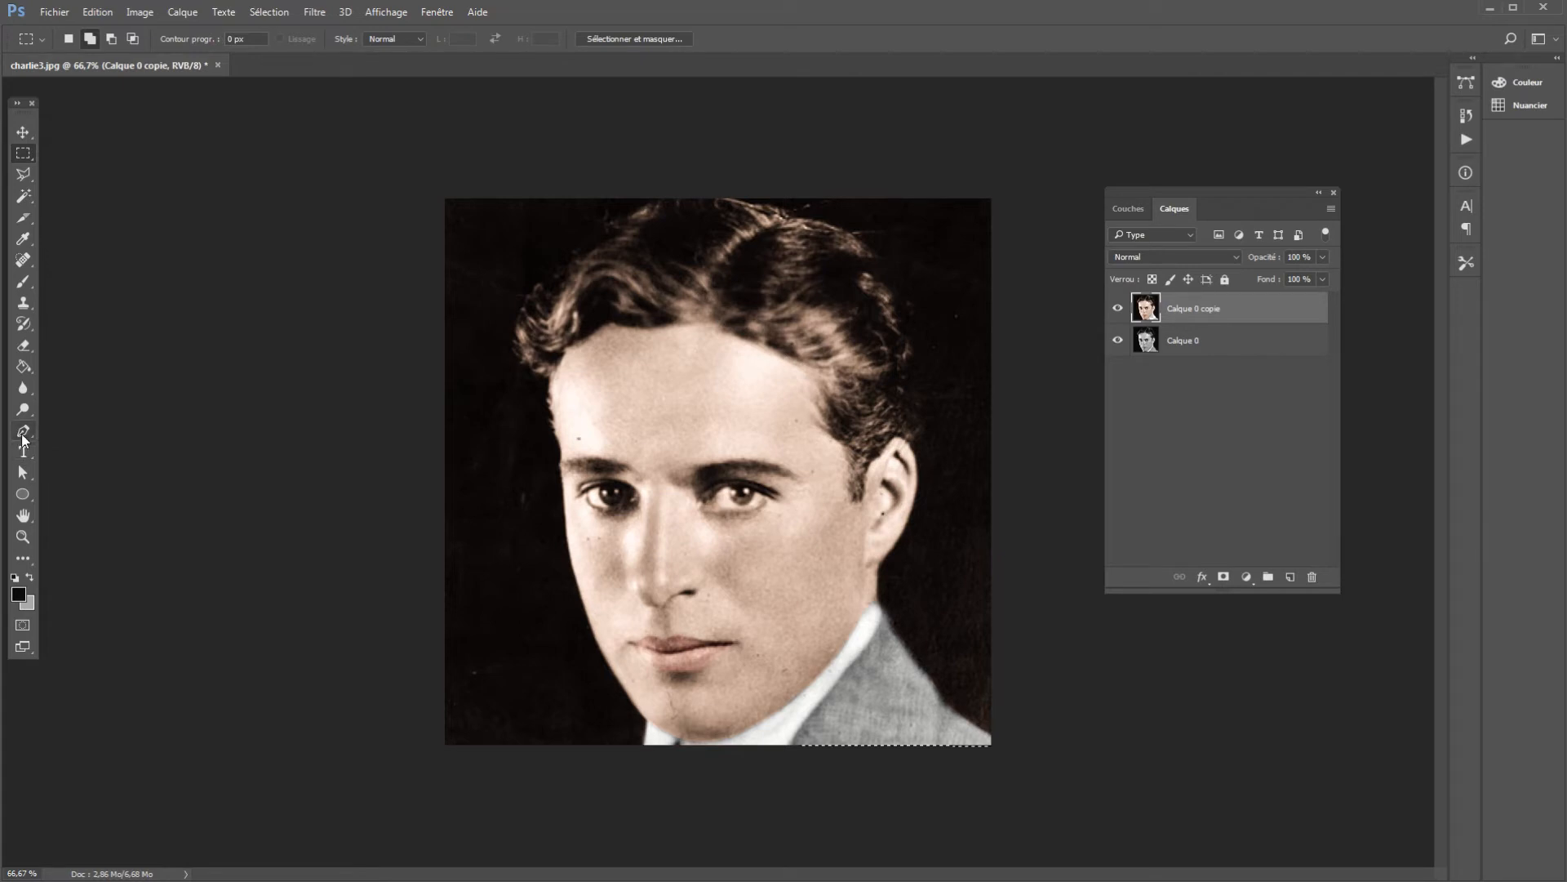
left_click(23, 495)
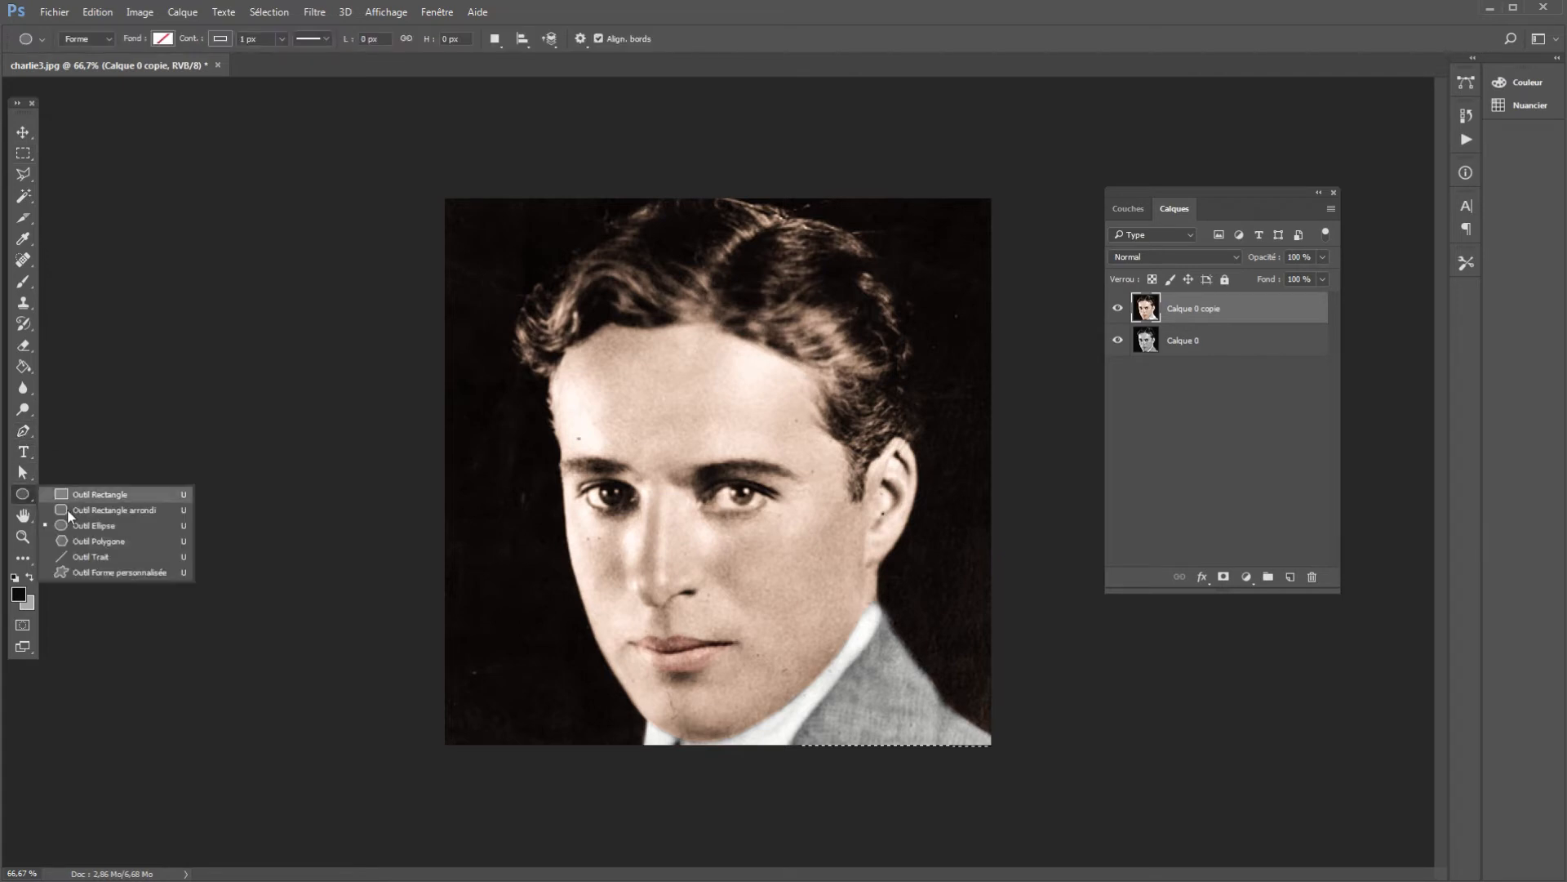
left_click(86, 527)
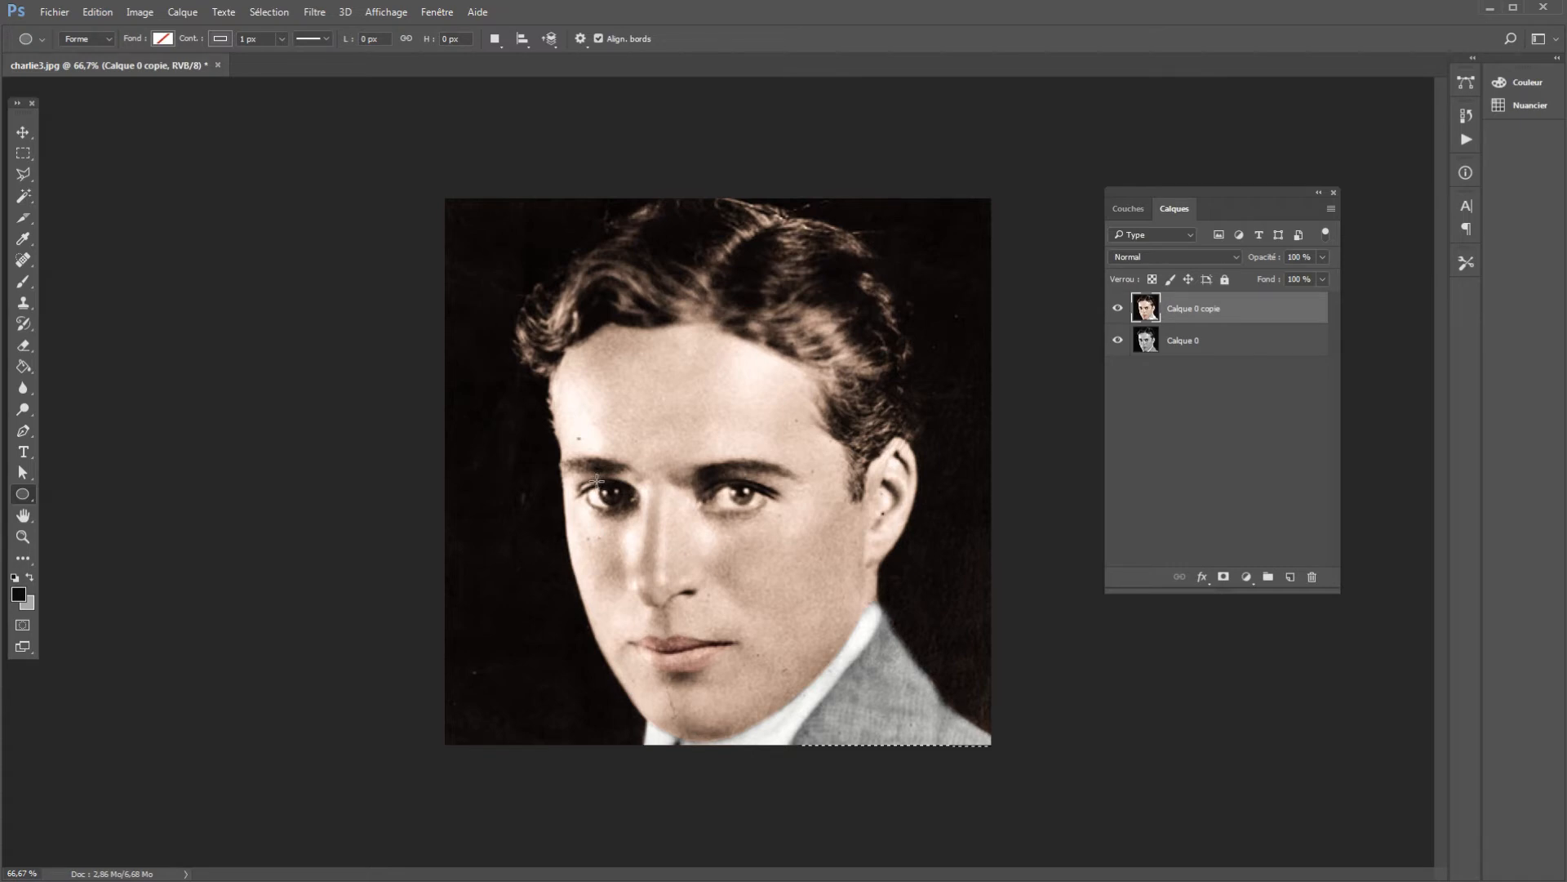
left_click_drag(597, 480, 630, 509)
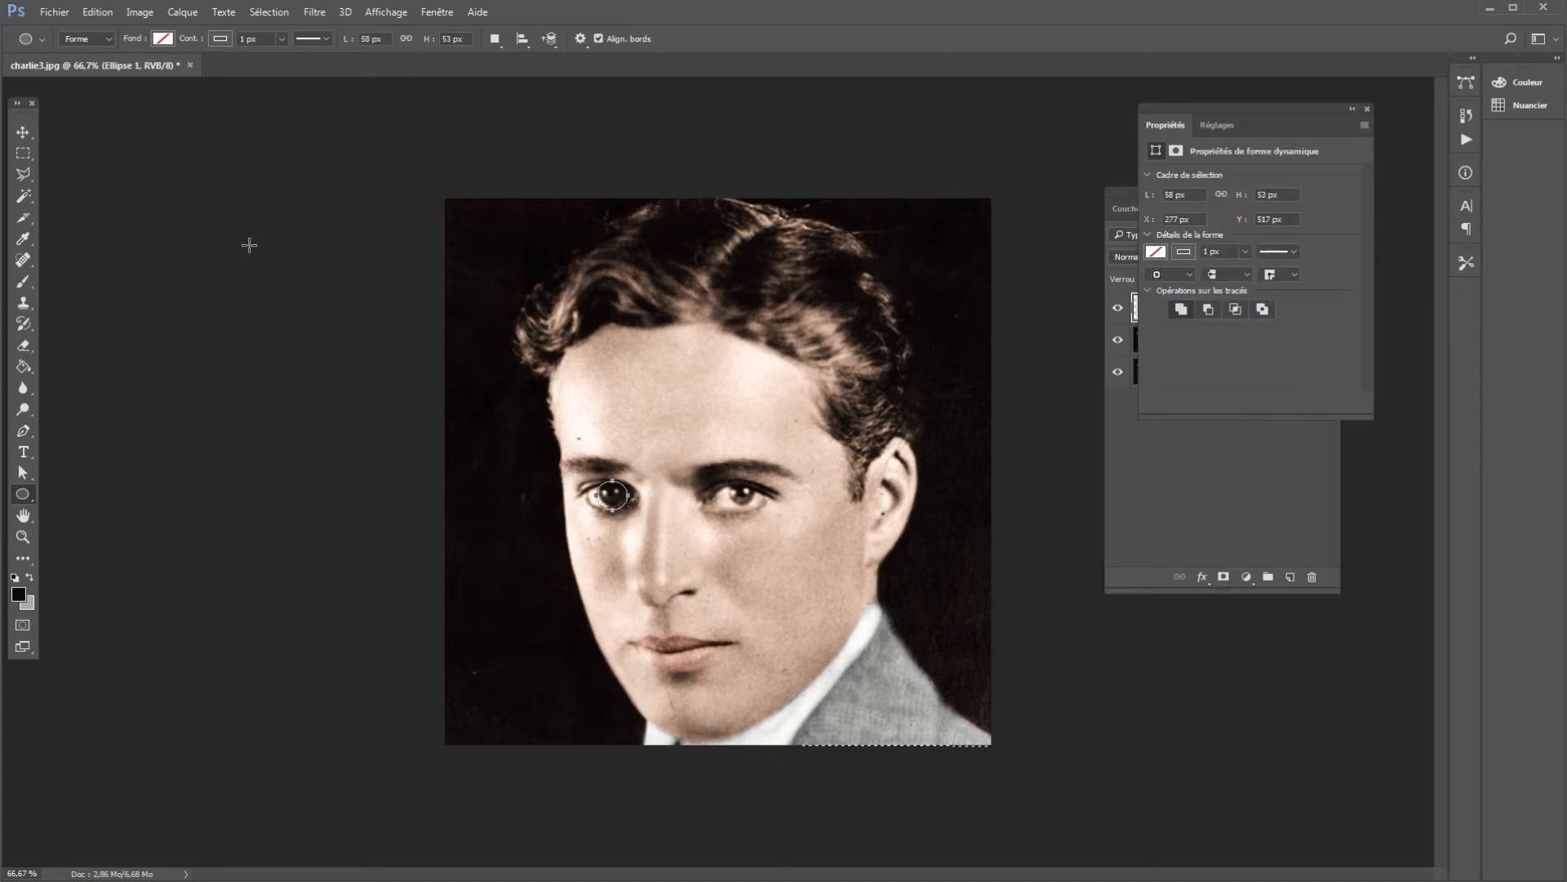
left_click(114, 13)
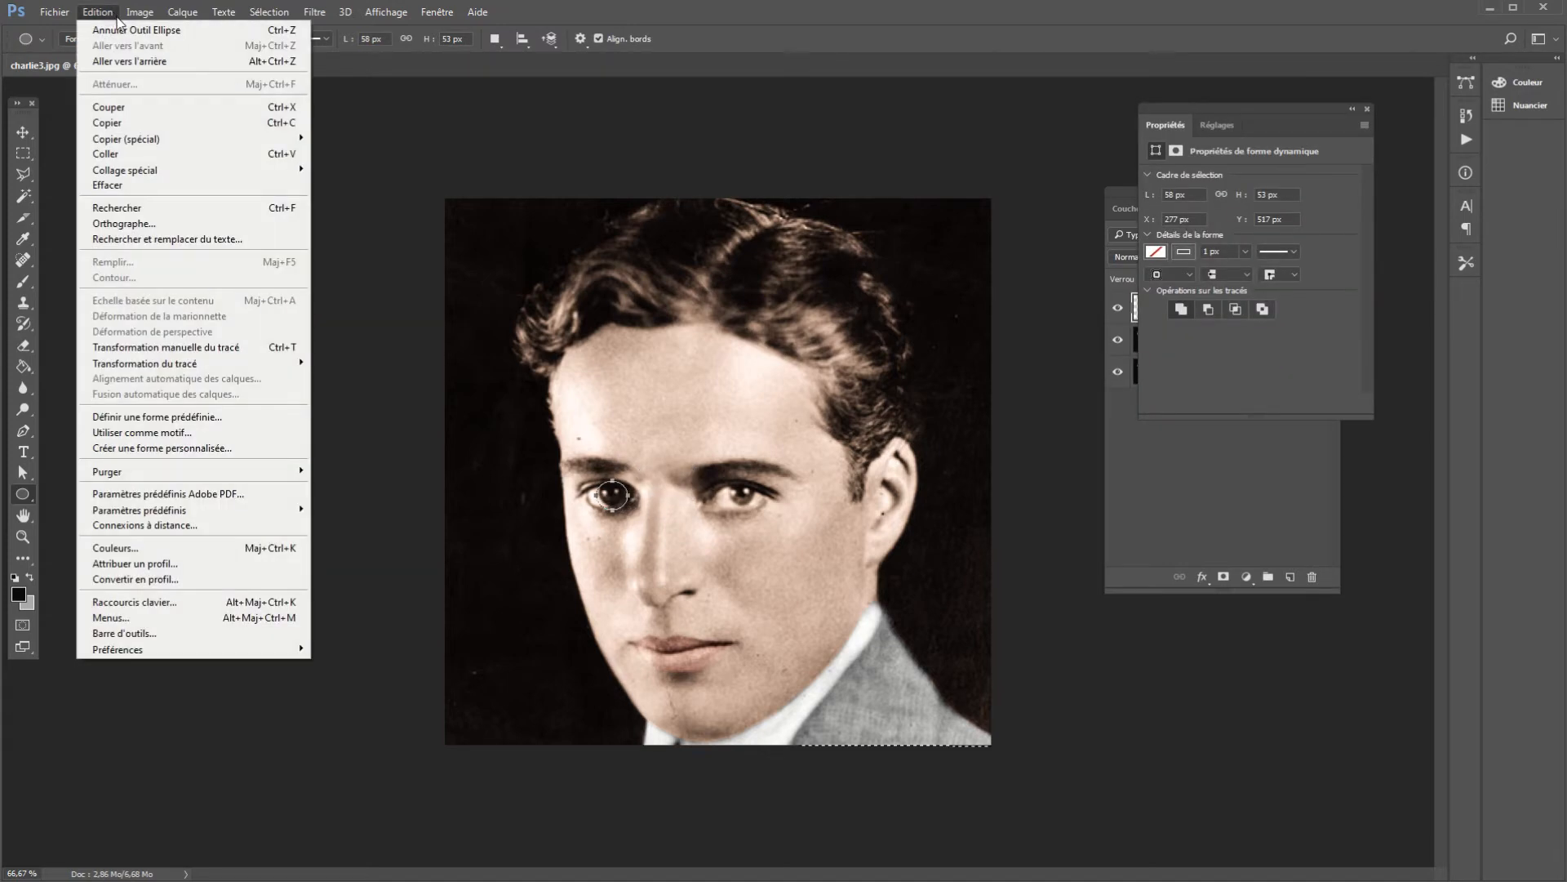
left_click(122, 60)
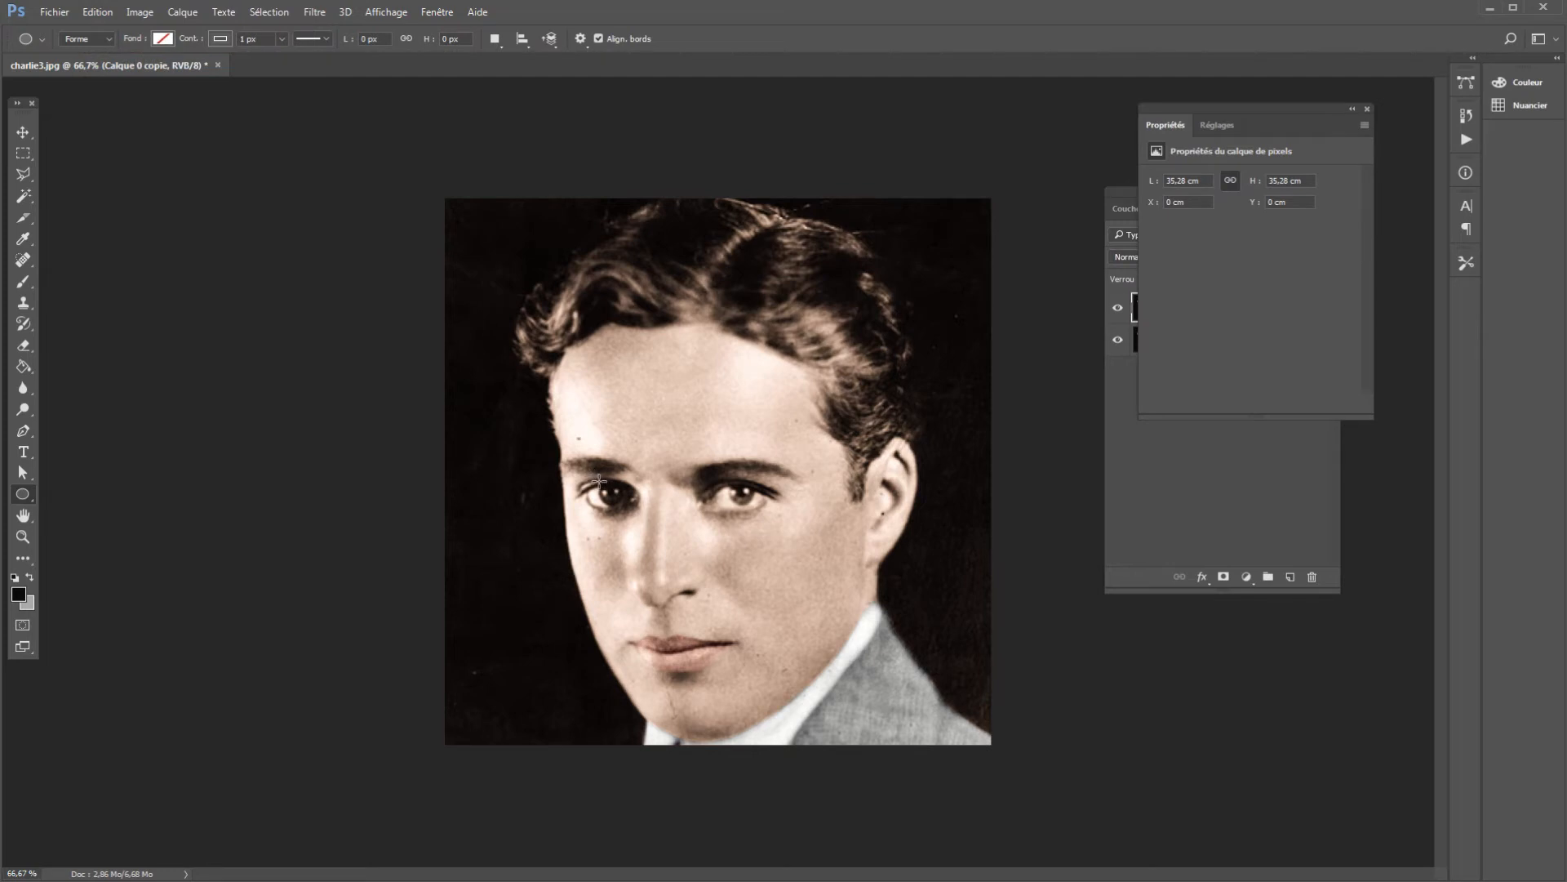
Step: Draw an ellipse about 49 × 49 px around the iris on the image's left side and turn it into a new selection with 0 px feather
left_click_drag(598, 480, 624, 507)
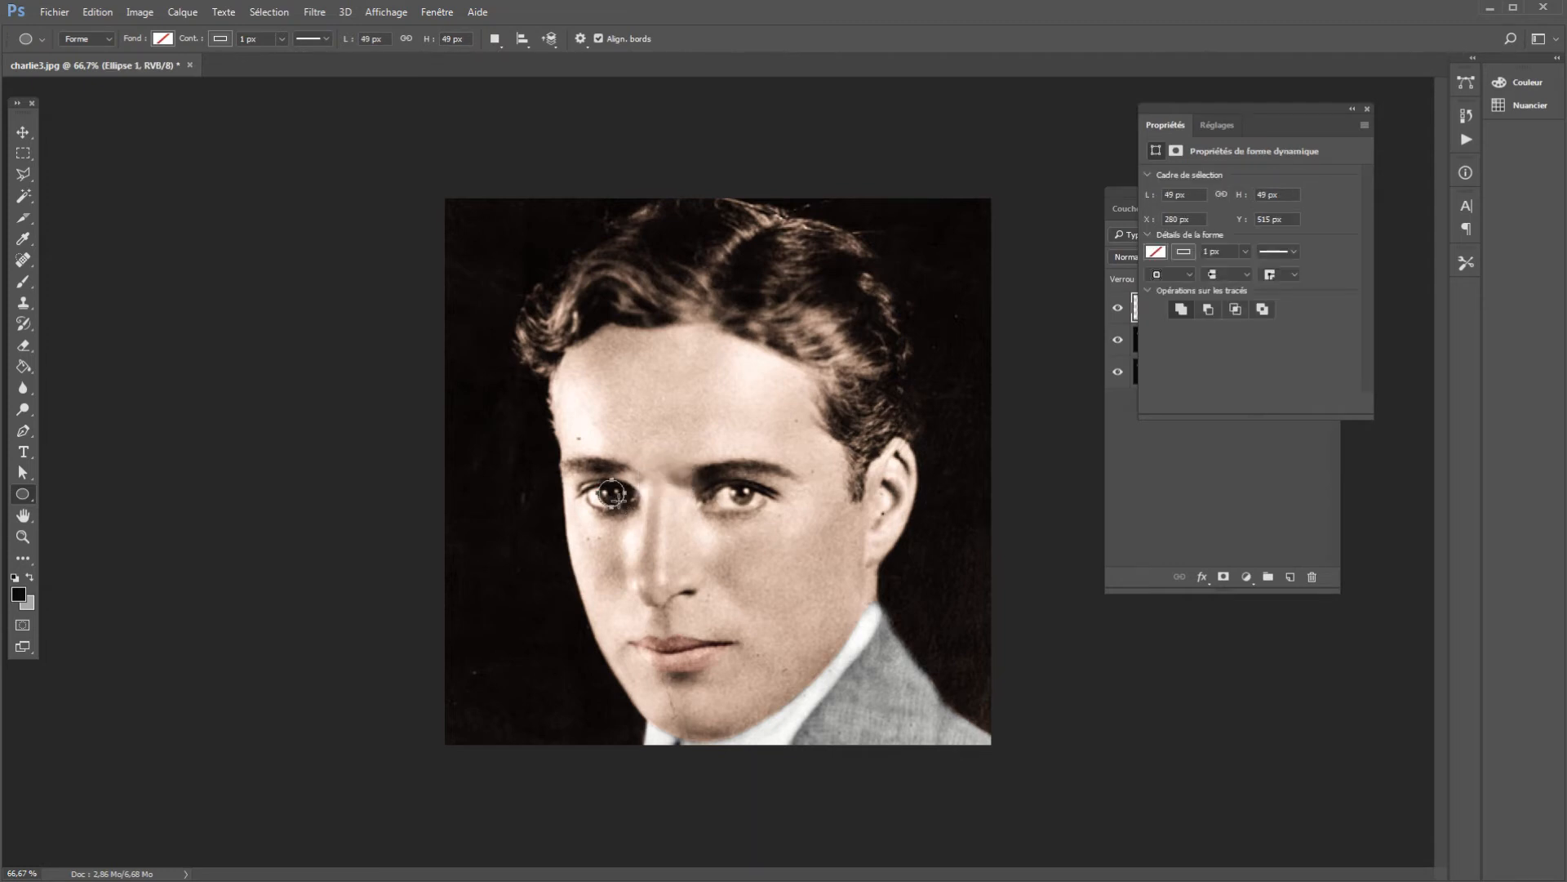
right_click(614, 494)
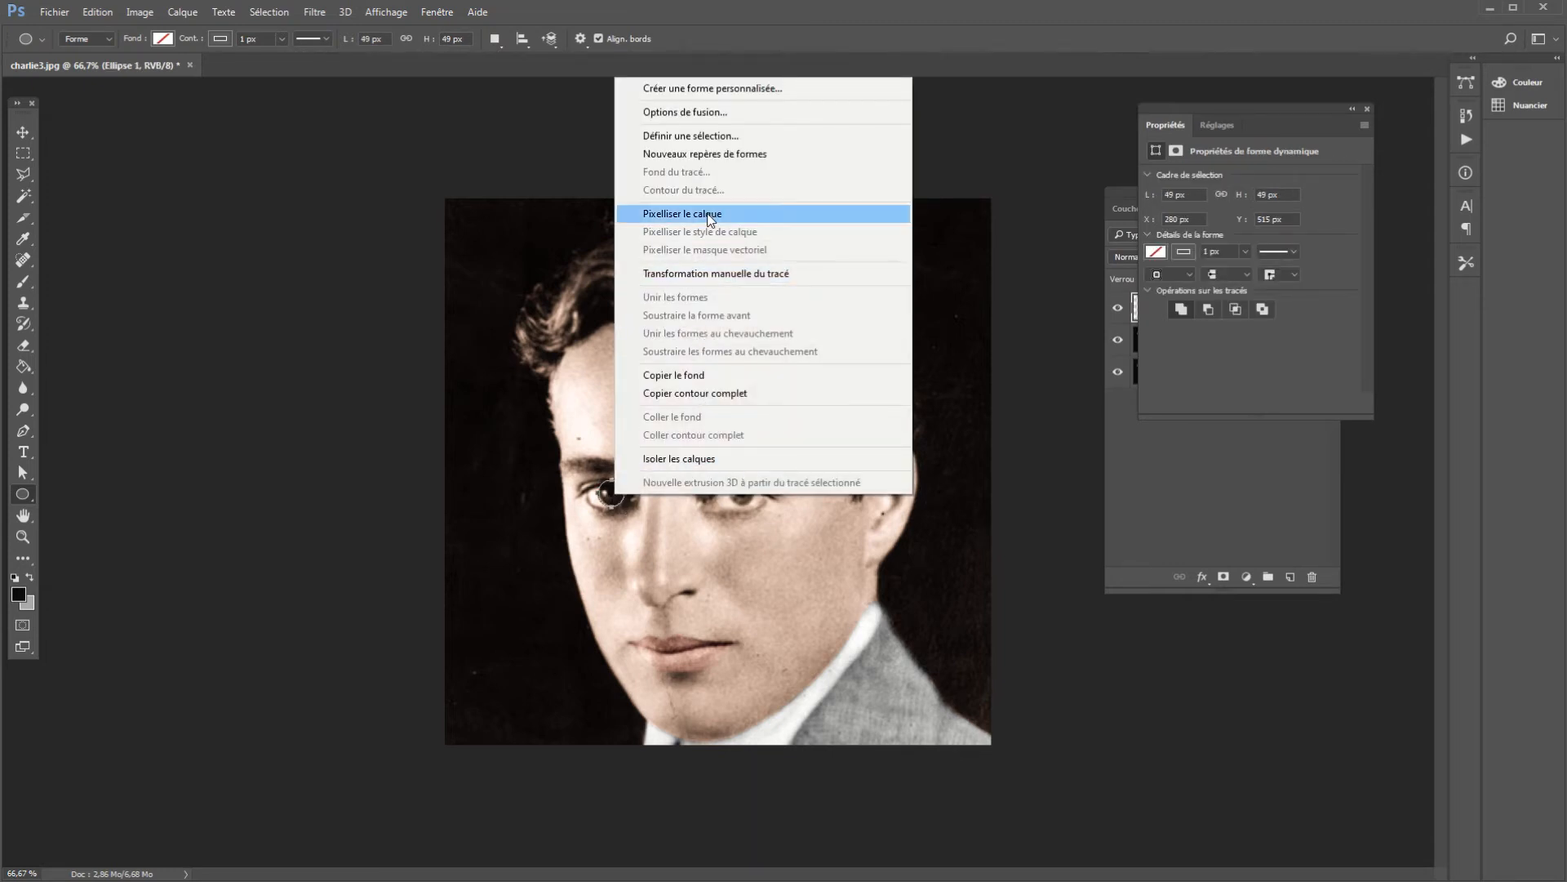
left_click(725, 142)
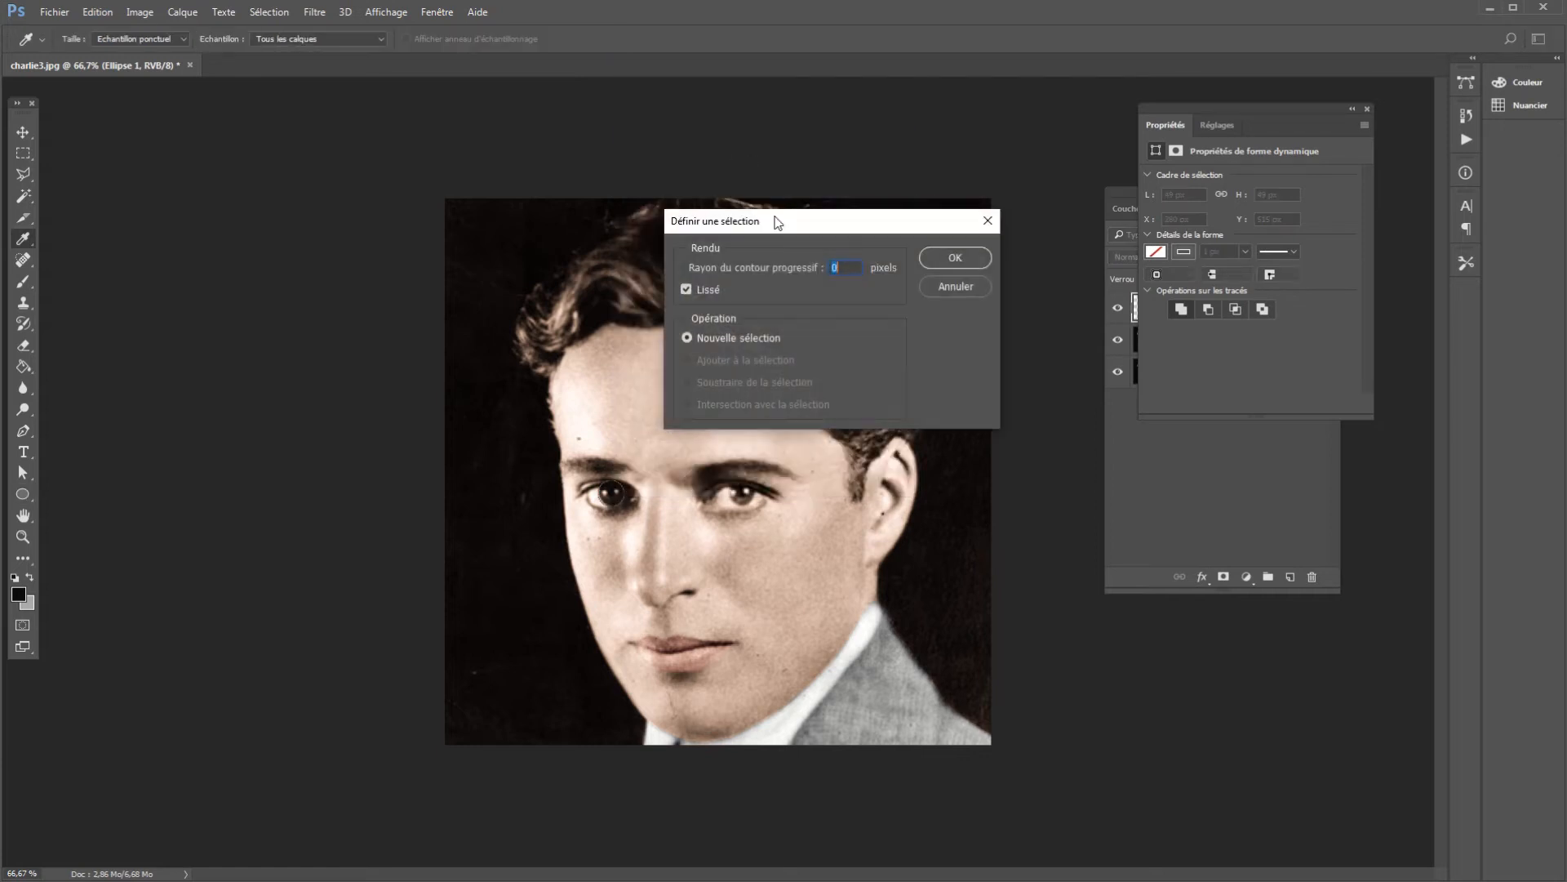
left_click(960, 257)
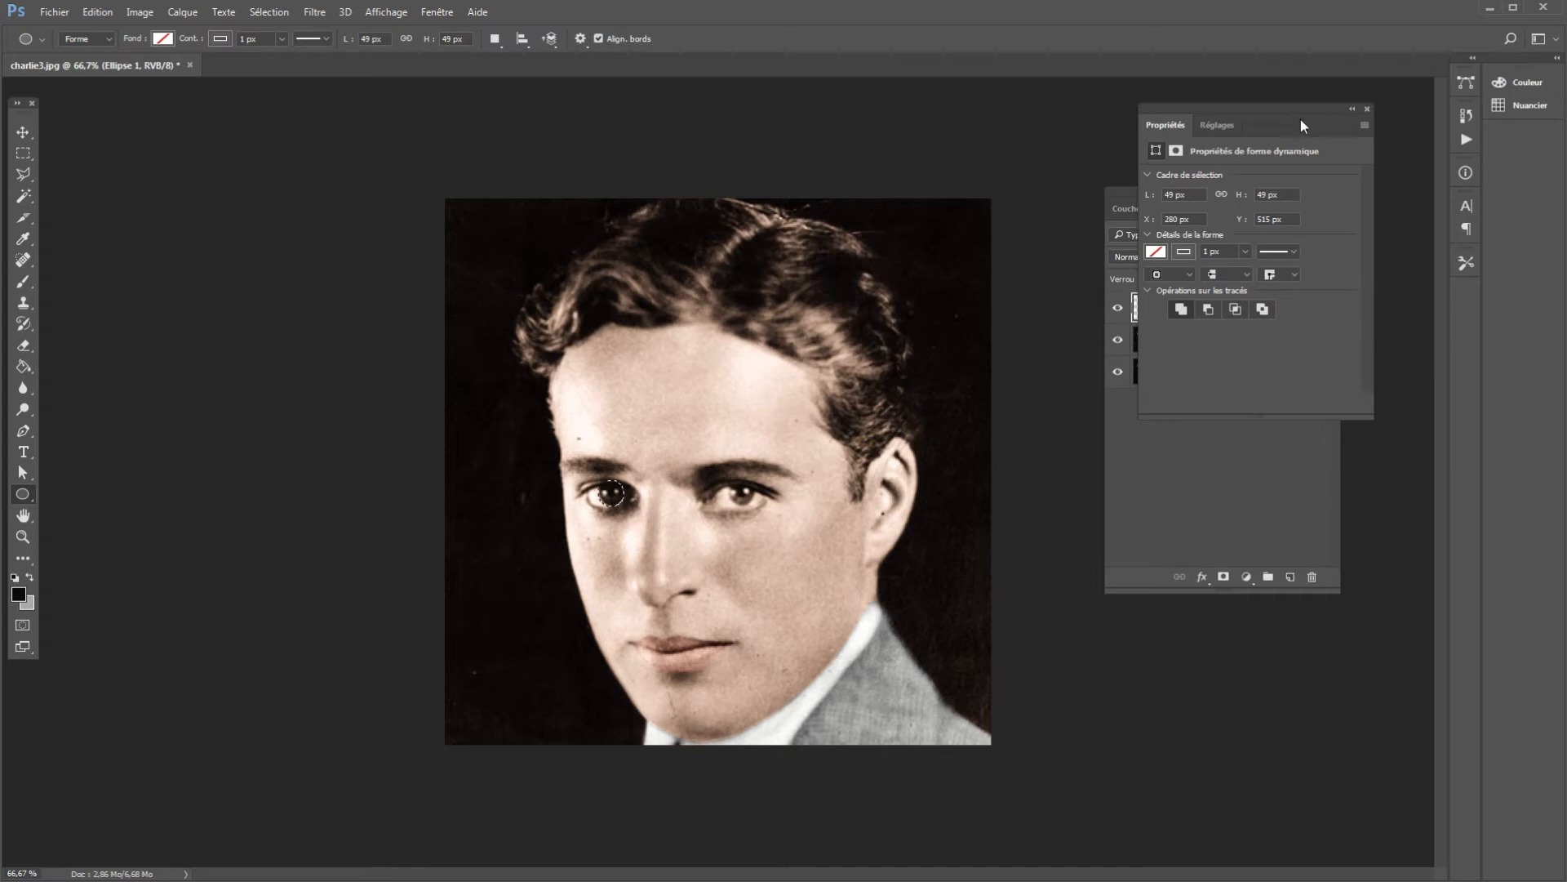
Step: Copy the selected iris from the Calque 0 copie layer and paste it onto its own layer
left_click_drag(1271, 115, 1255, 537)
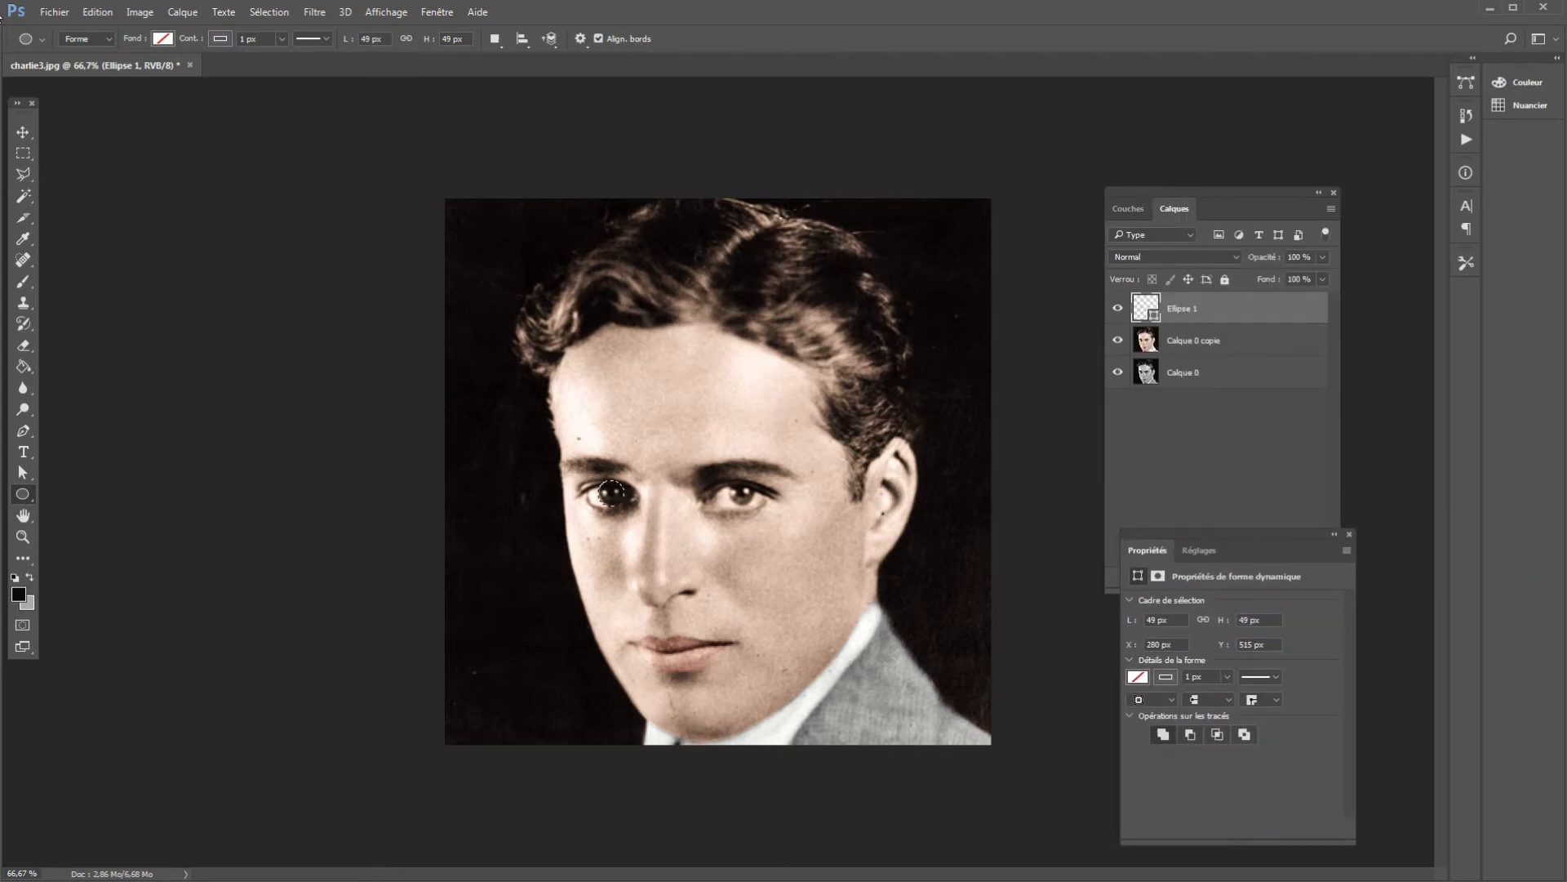
left_click(108, 16)
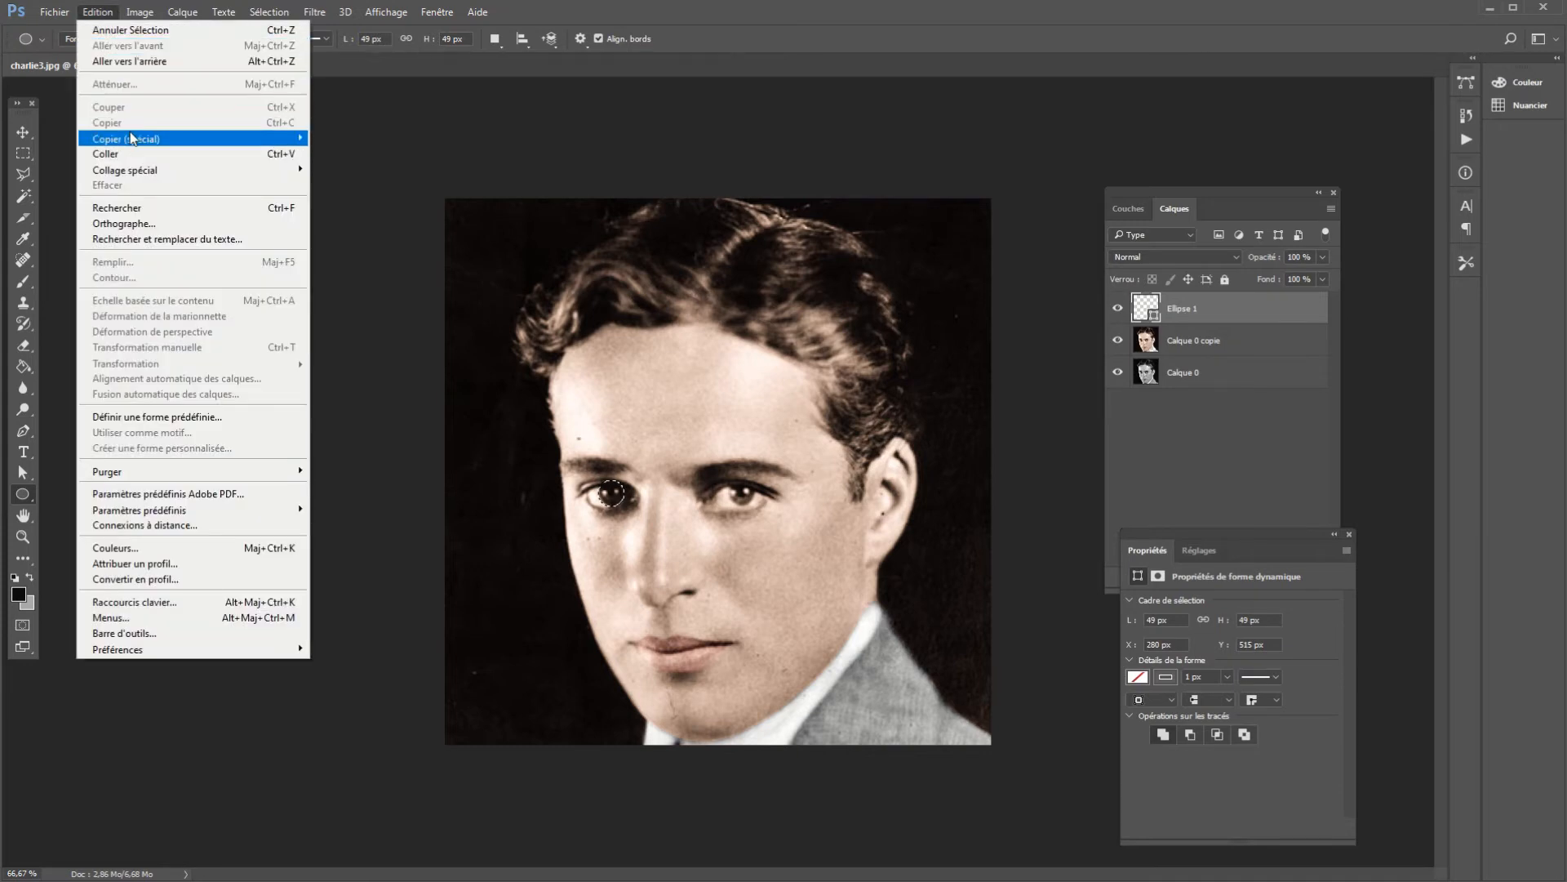
mouse_move(128, 145)
left_click(1256, 342)
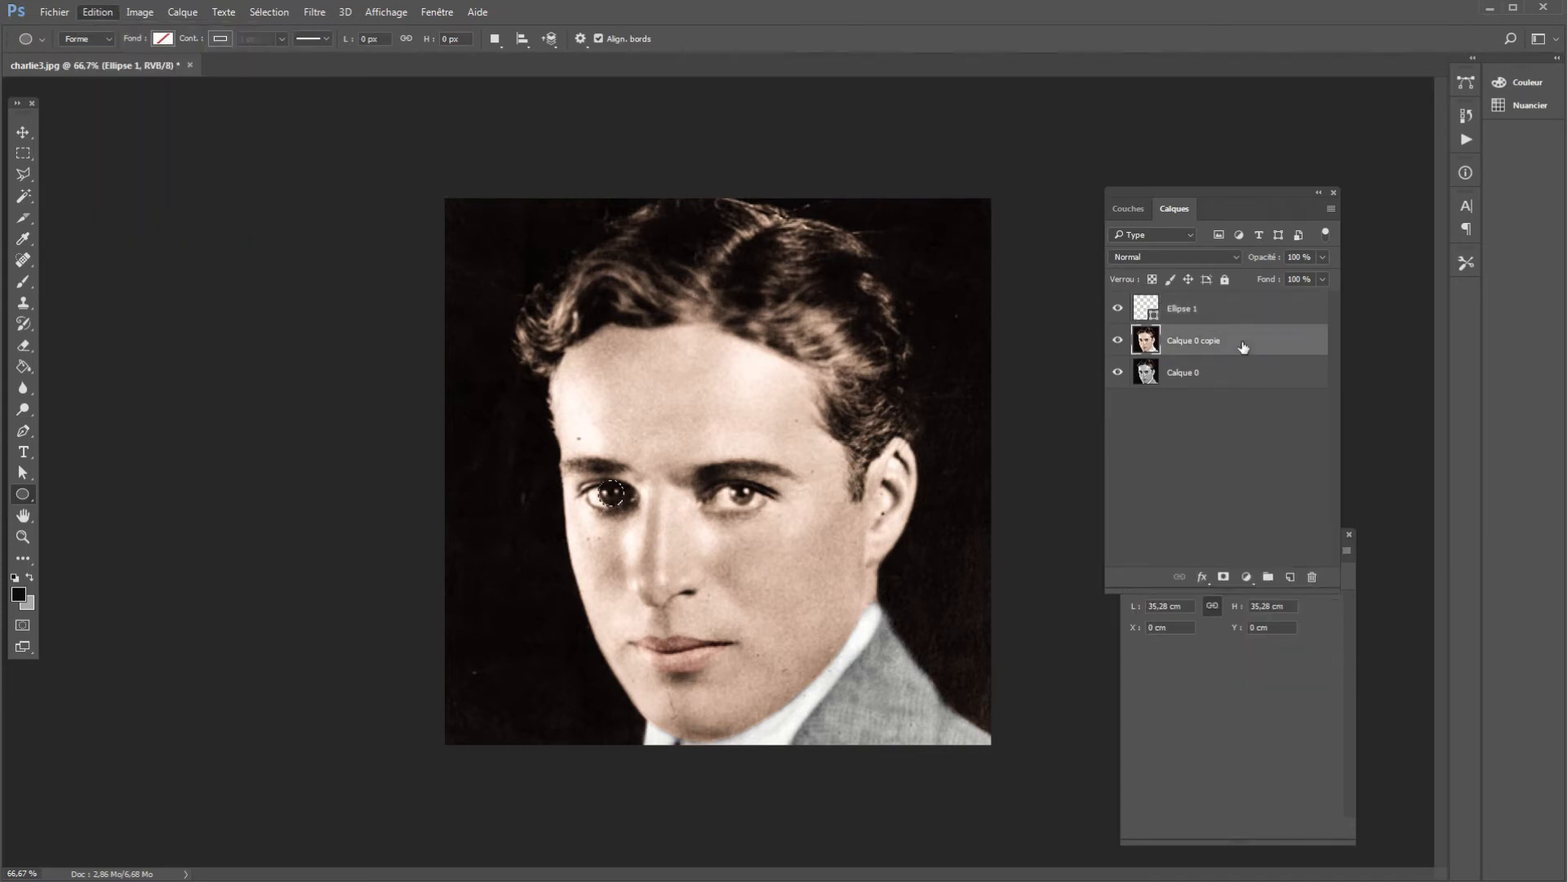
left_click(105, 21)
left_click(115, 118)
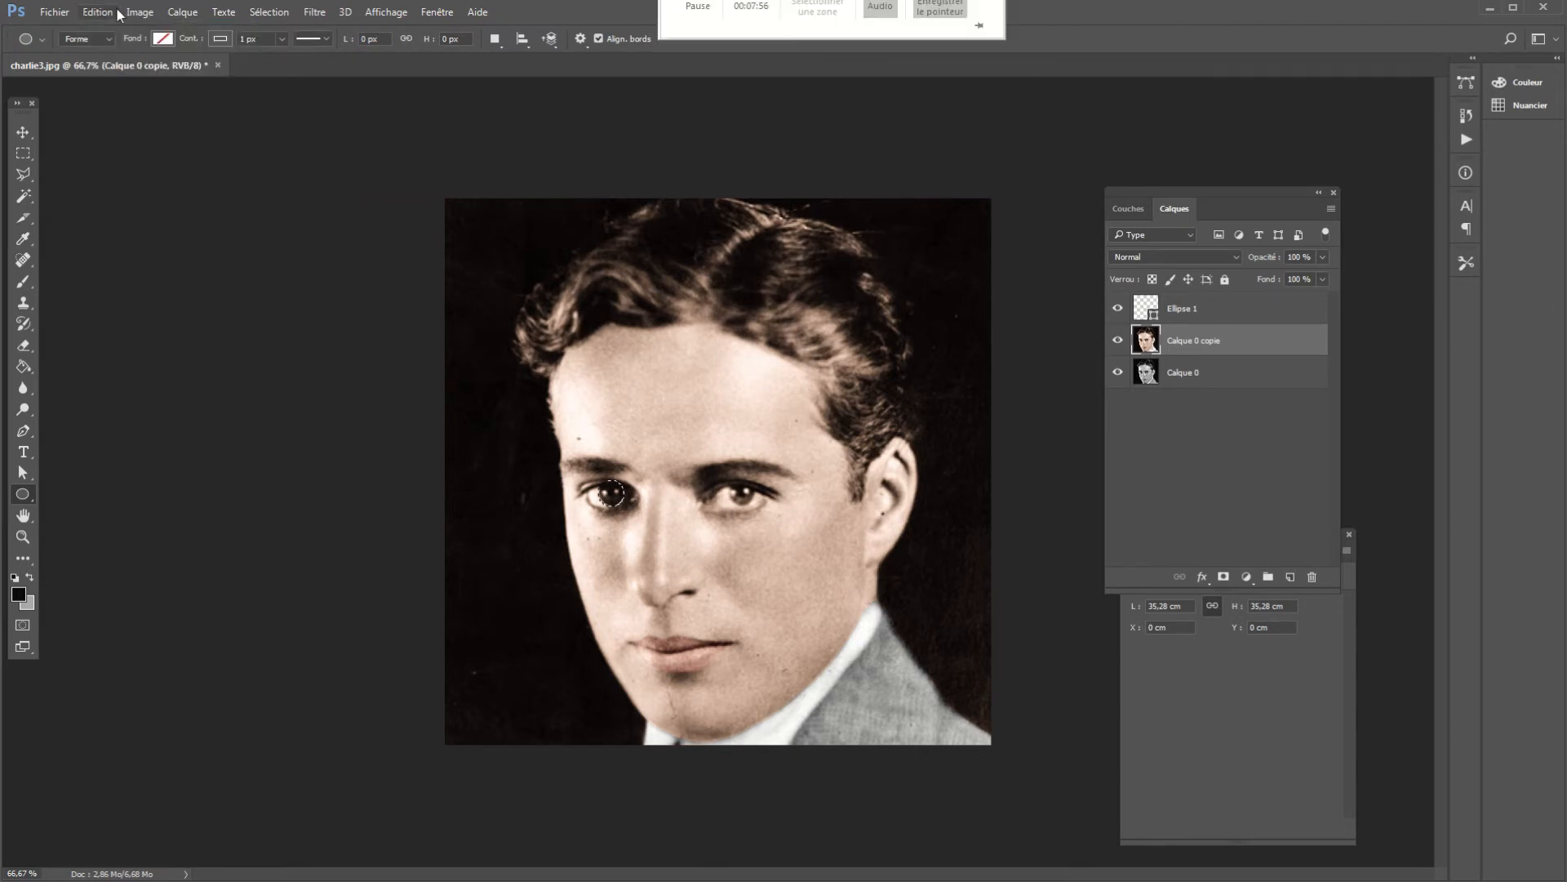
left_click(115, 13)
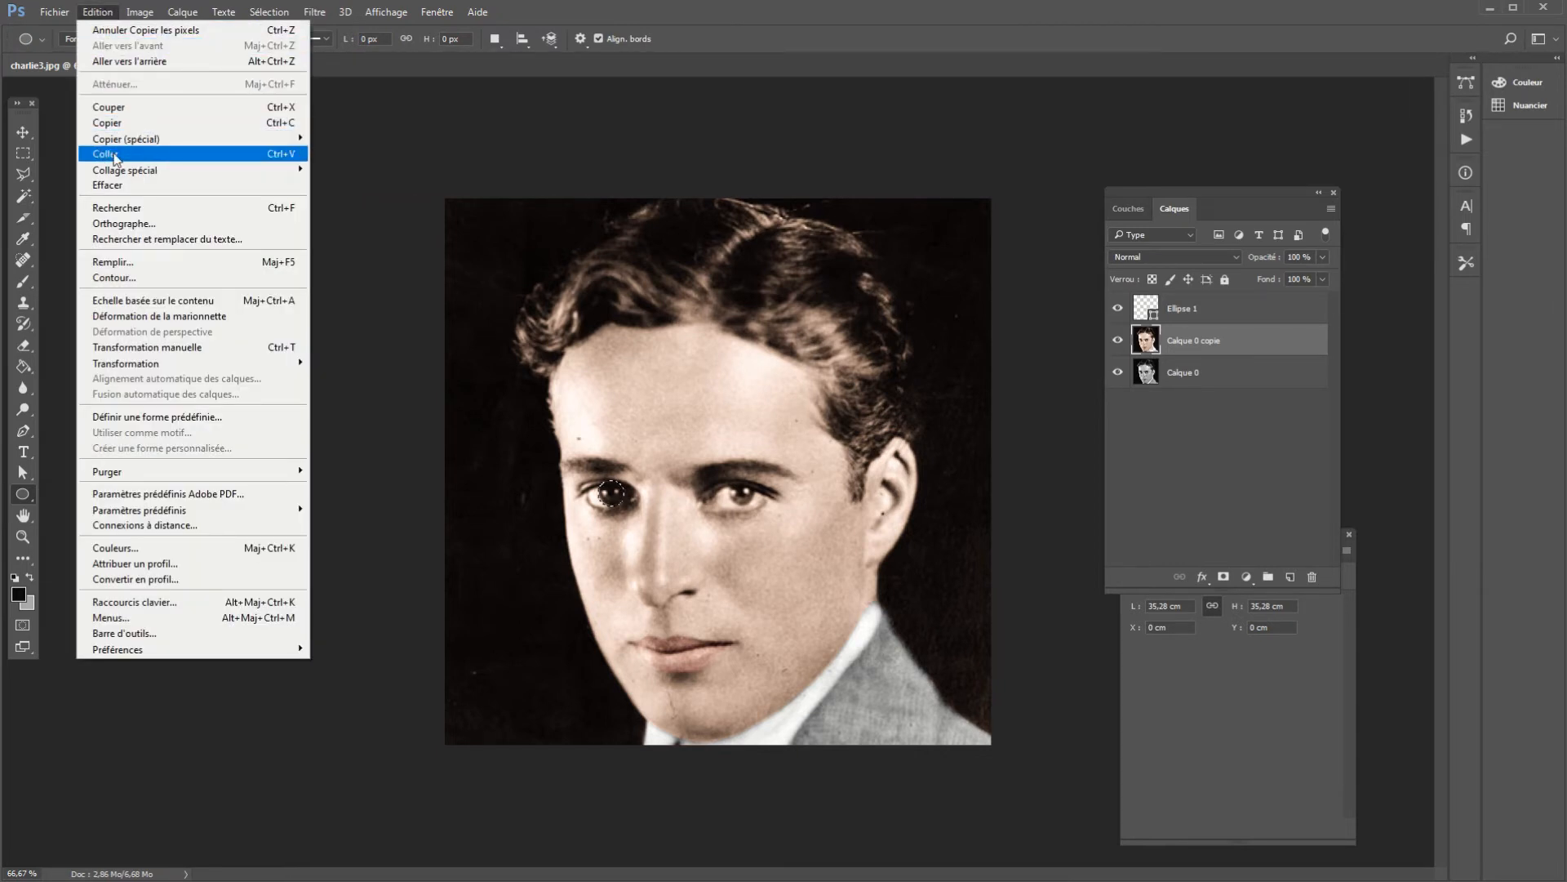
left_click(115, 155)
Step: Delete the Ellipse 1 shape layer used to outline the first iris
left_click(1196, 318)
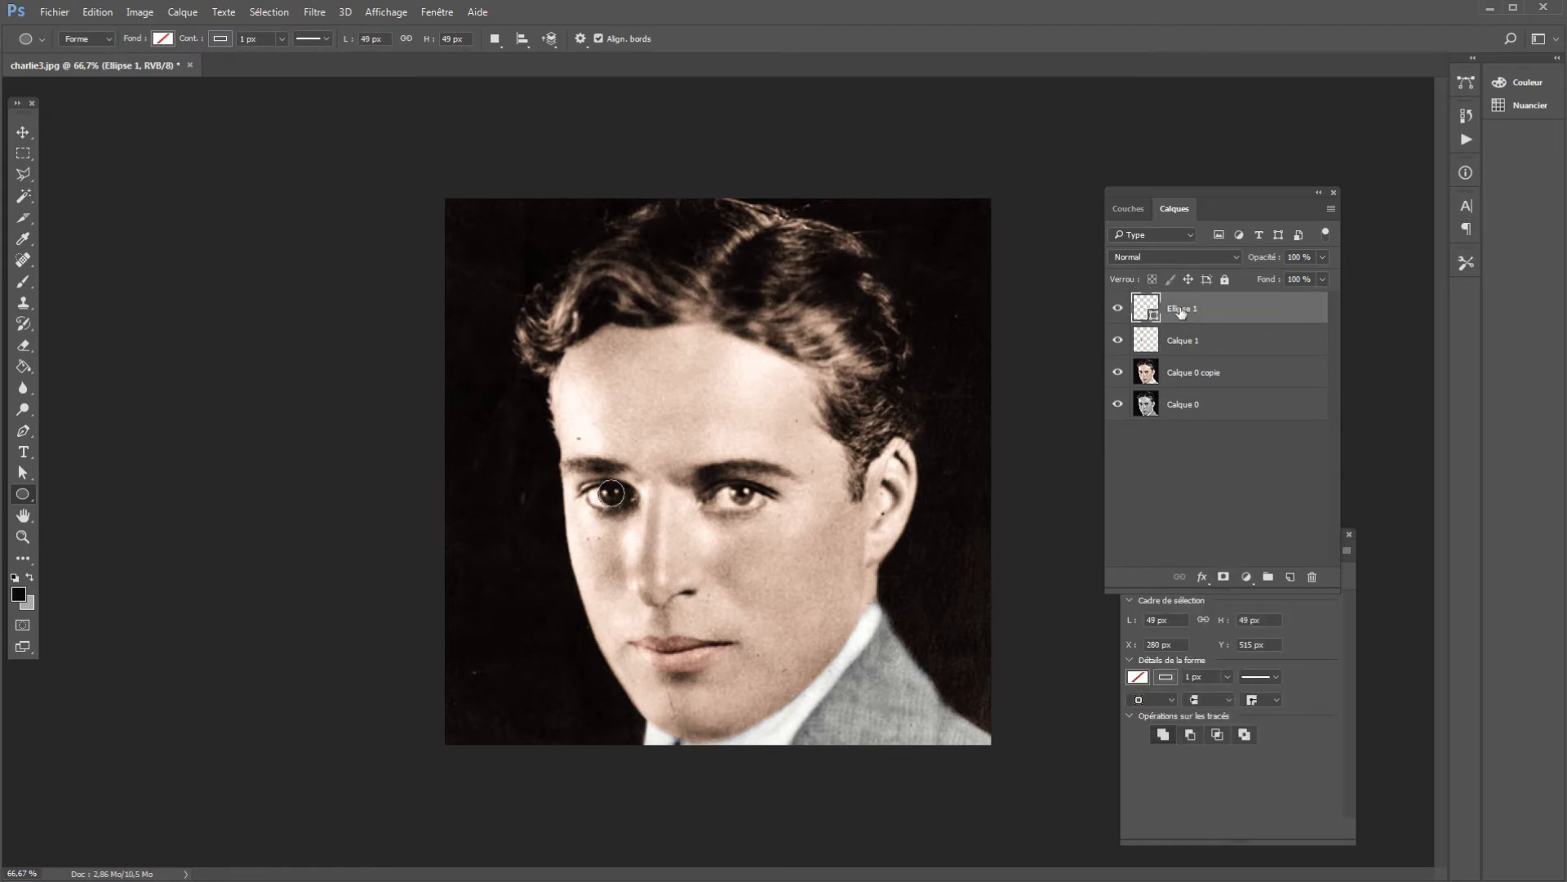
right_click(1181, 312)
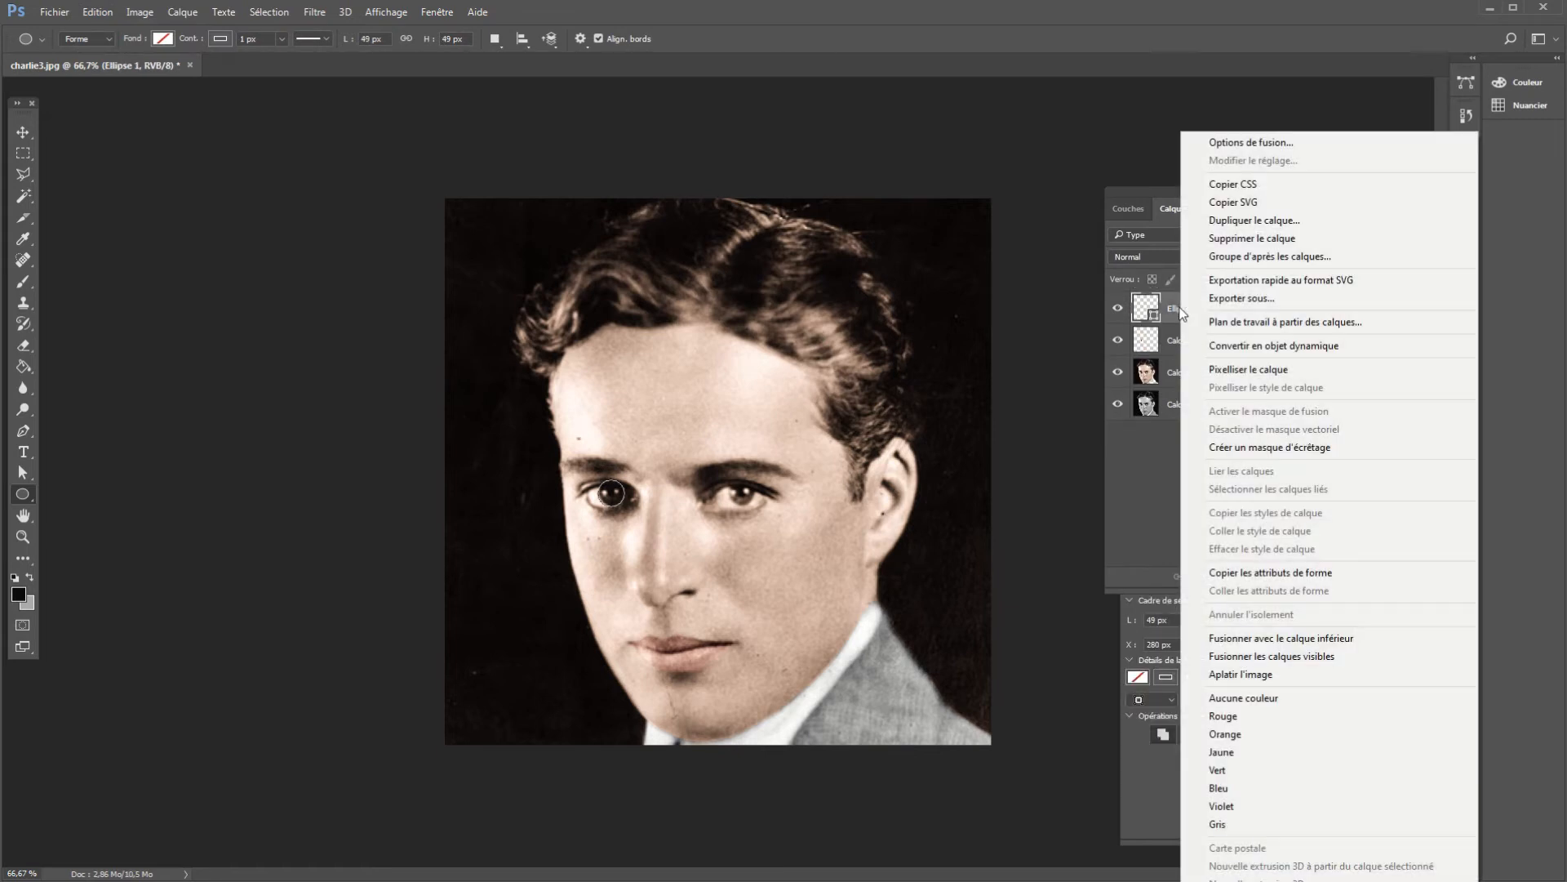
left_click(1234, 239)
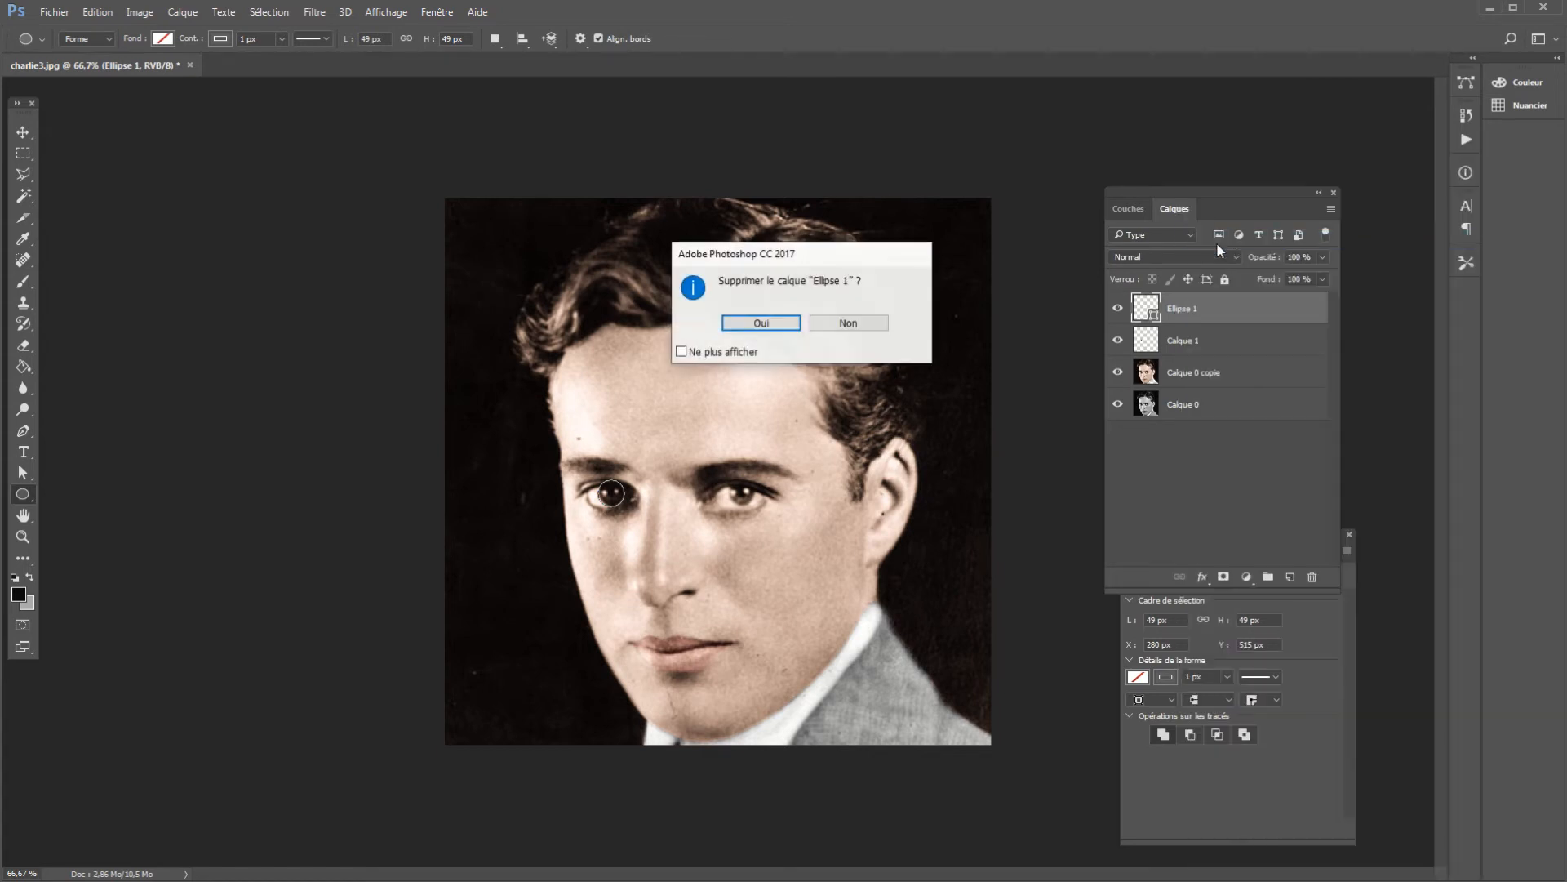
left_click(771, 323)
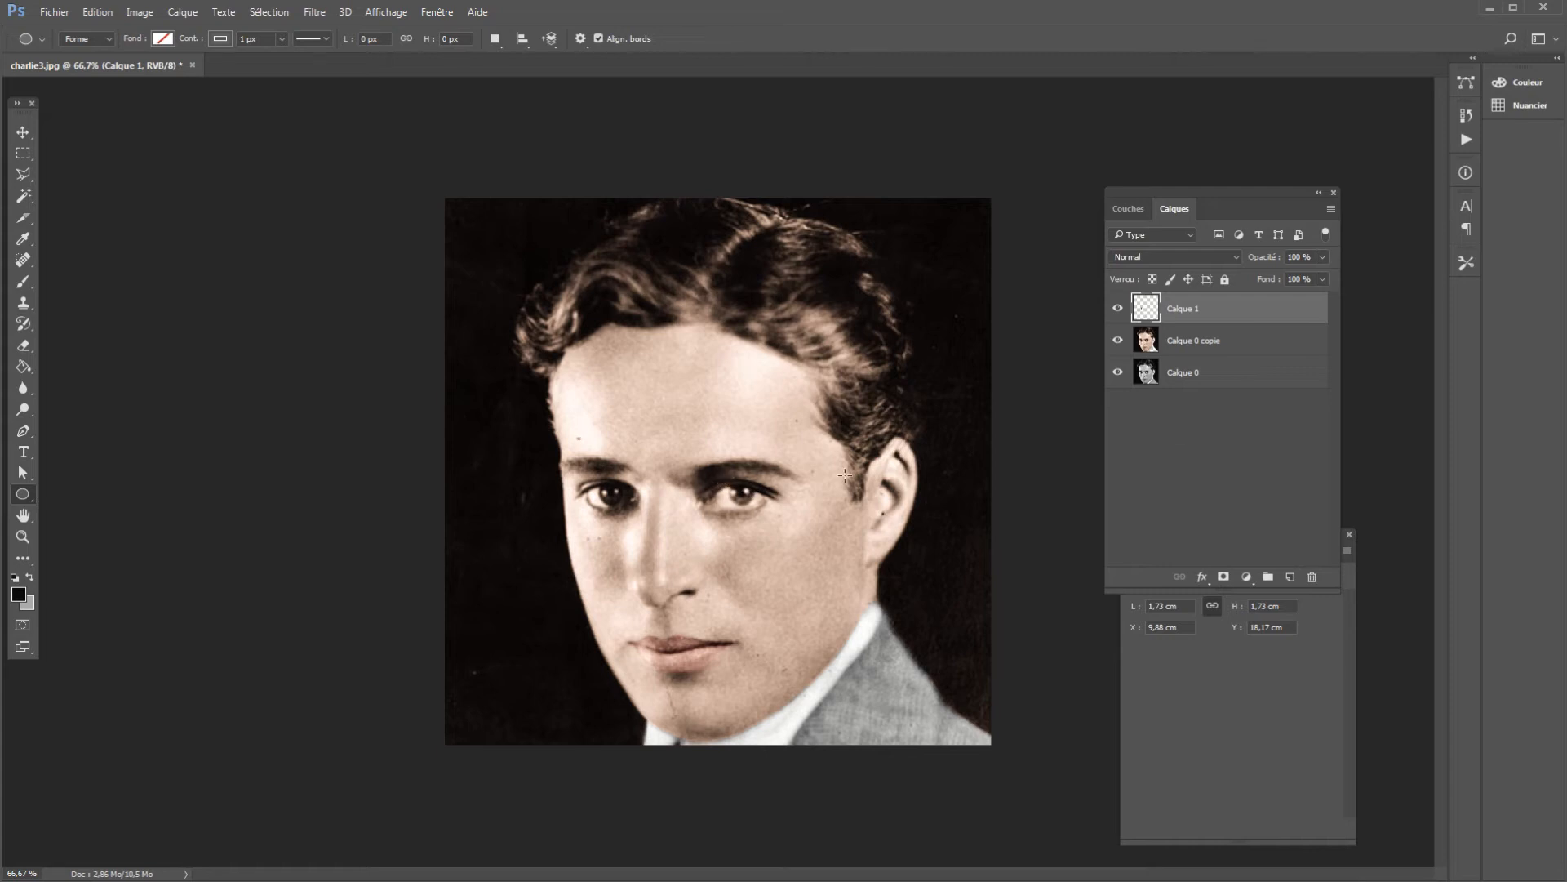
Step: Hide Calque 0 copie and Calque 0 to inspect the isolated iris, and show both portrait layers again
left_click(1261, 351)
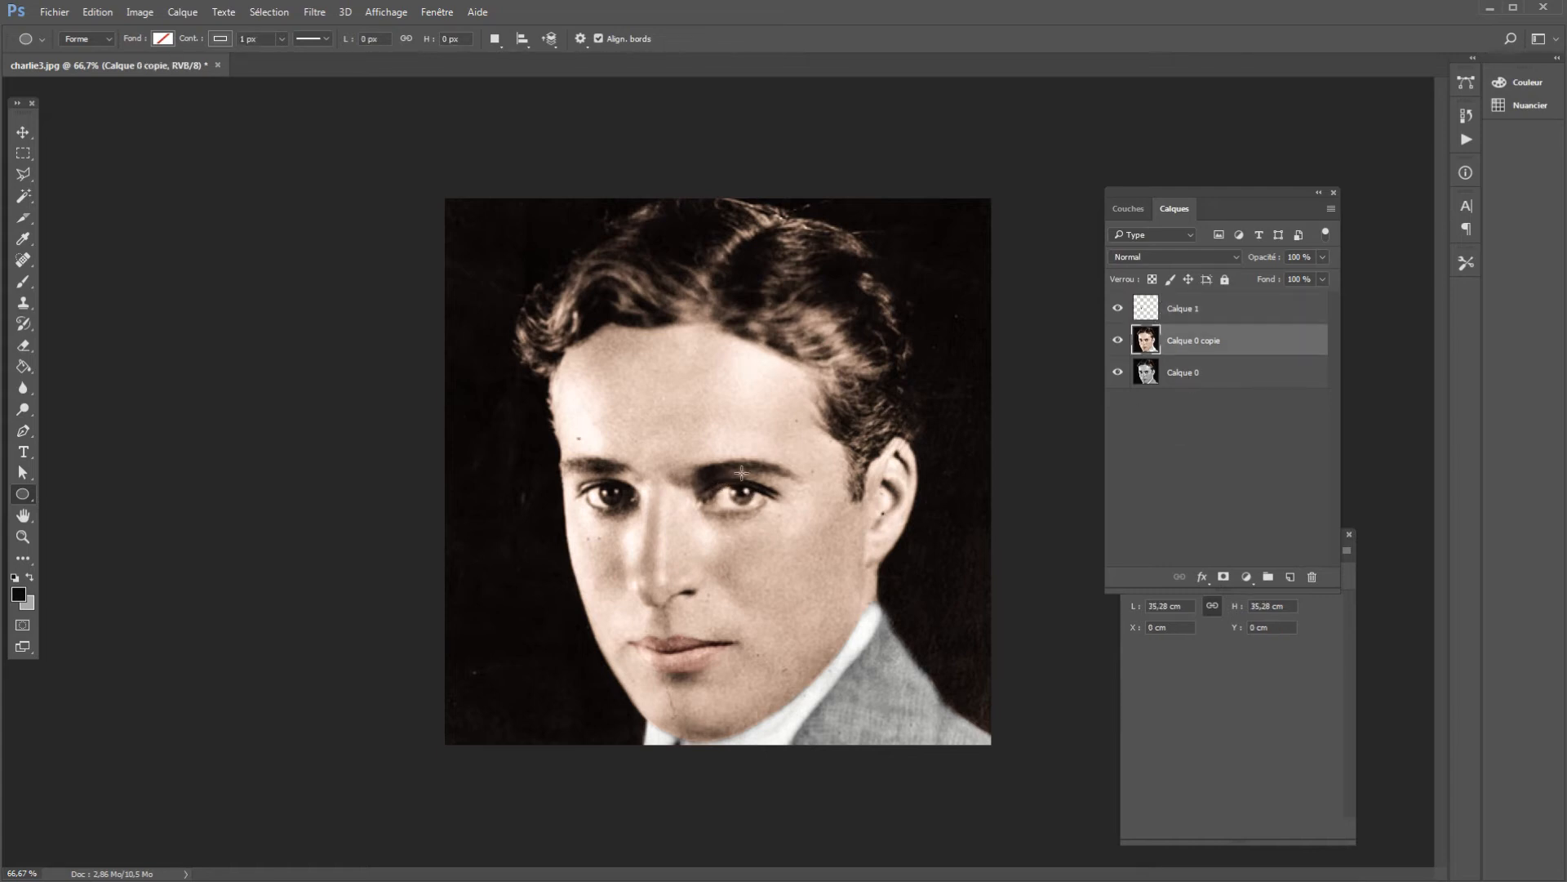
left_click(1118, 341)
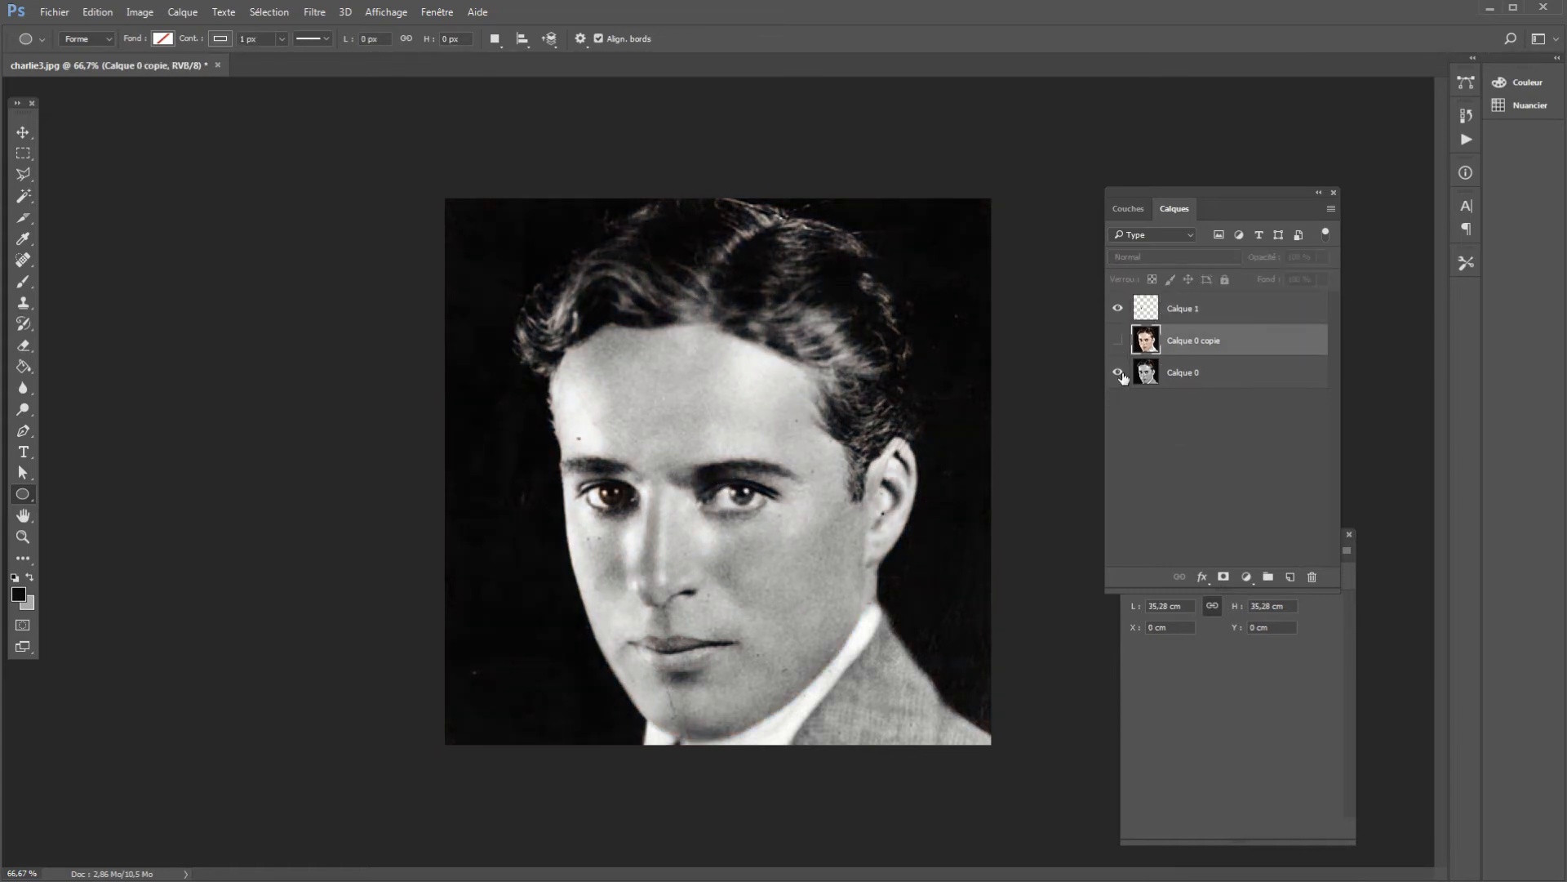
left_click(1118, 373)
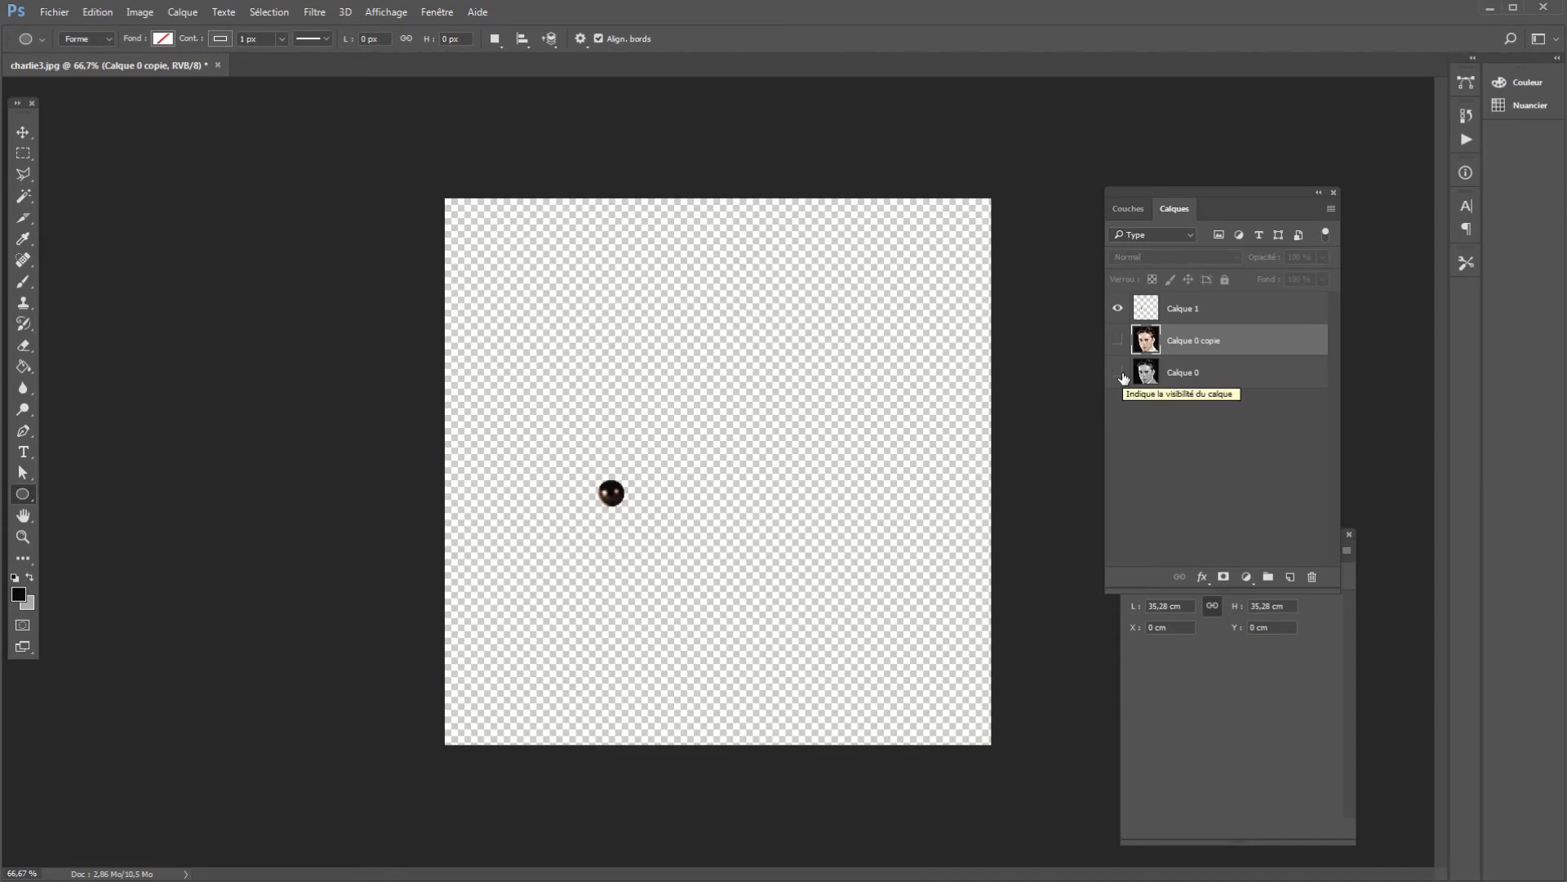
left_click_drag(1118, 373, 1118, 341)
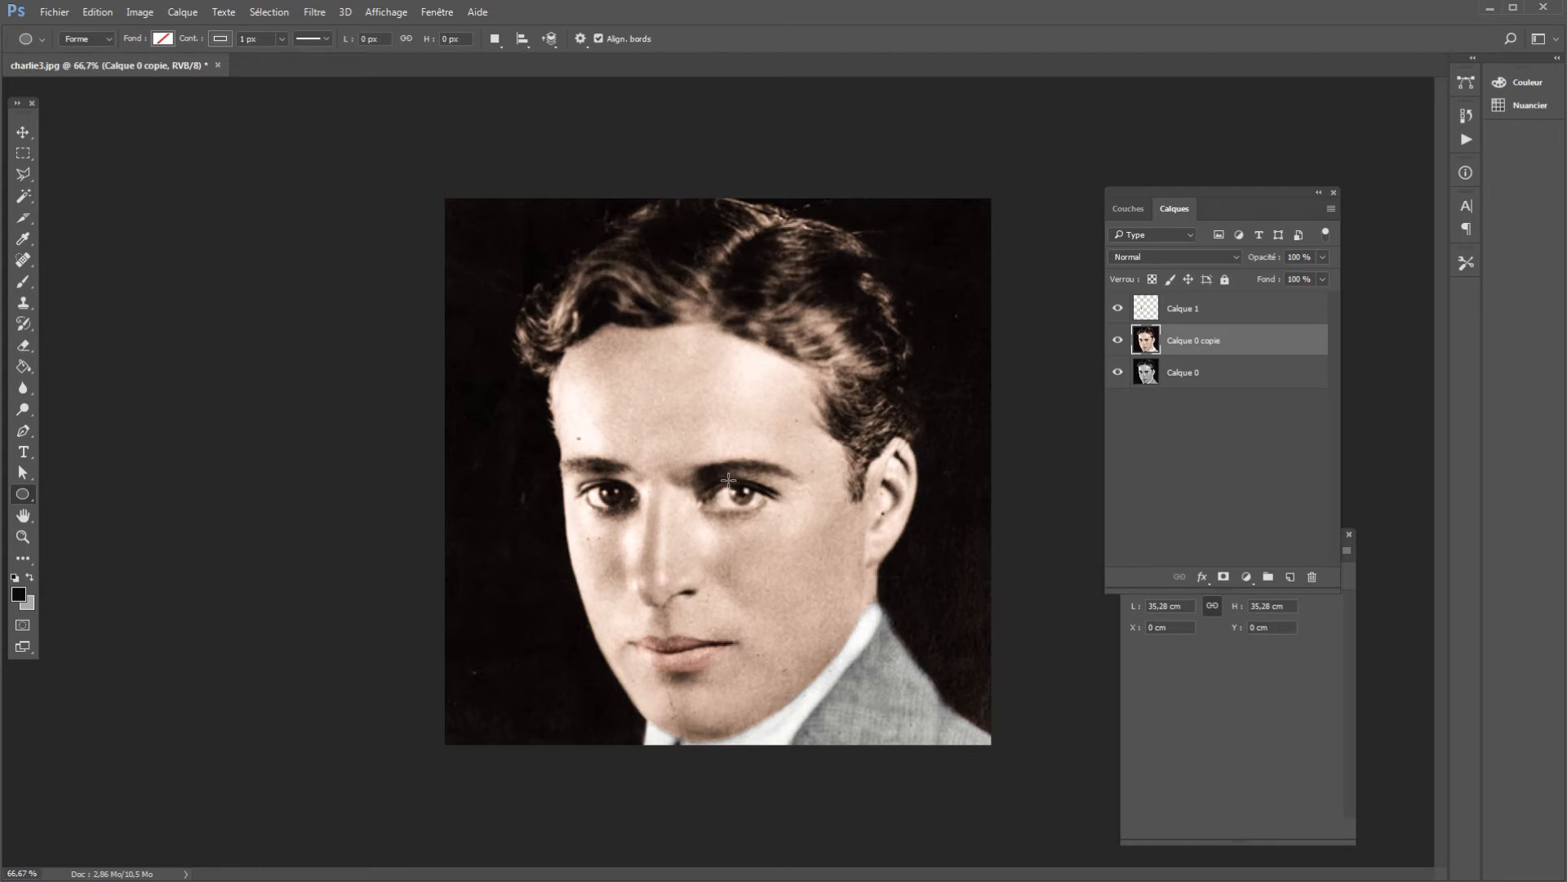
Step: Draw an ellipse about 49 × 46 px around the iris on the image's right side and convert it into a selection
left_click_drag(729, 480, 753, 503)
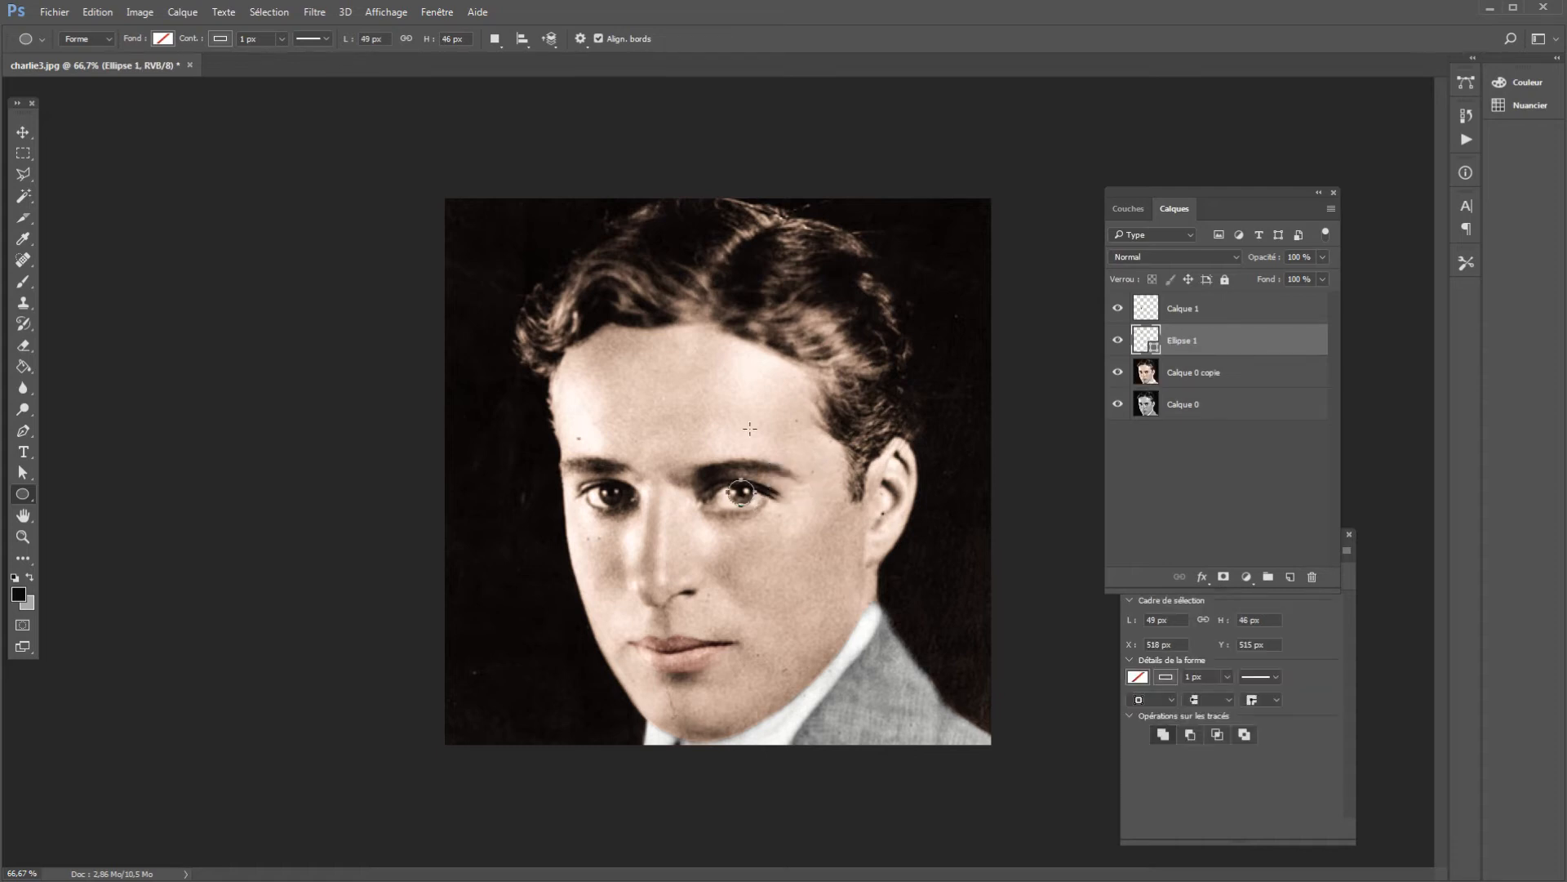
right_click(740, 490)
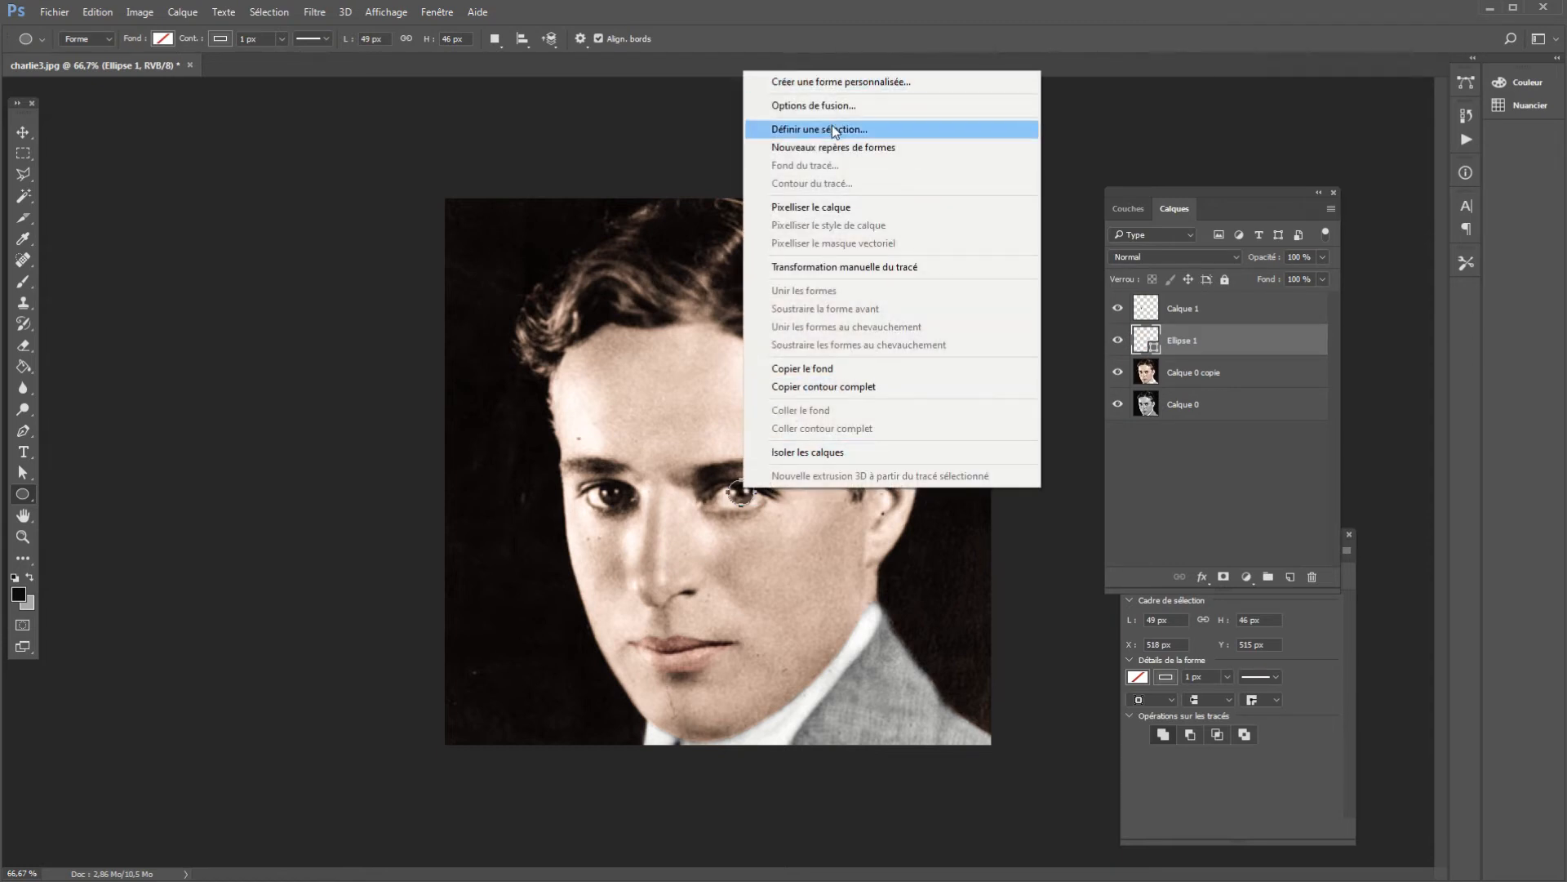
left_click(831, 128)
left_click(971, 256)
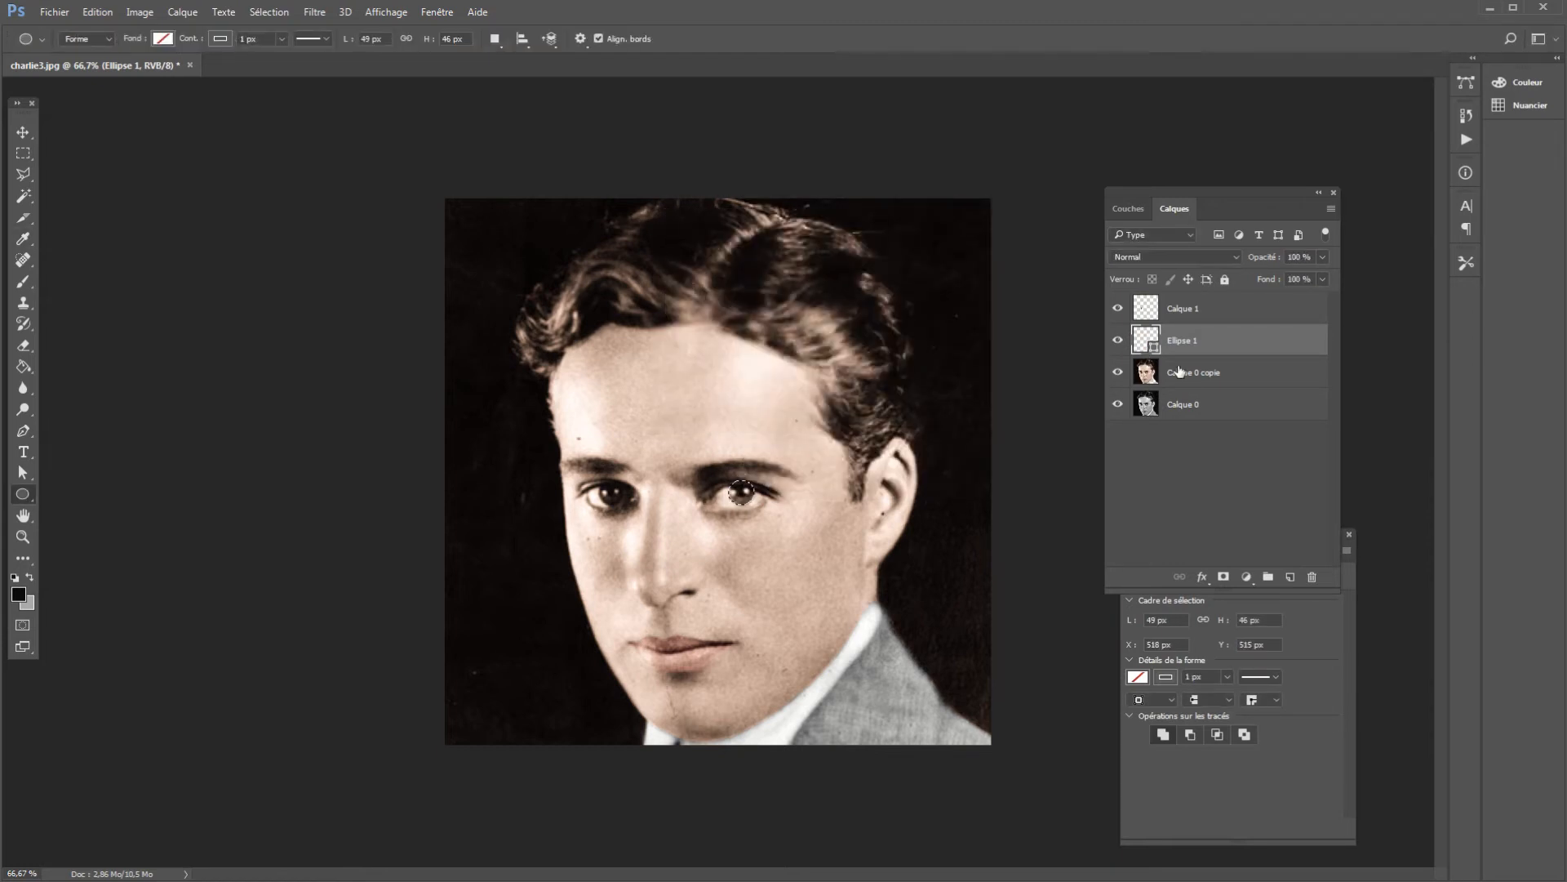
Step: Copy the second iris from the Calque 0 copie layer and paste it onto a separate layer
left_click(1192, 382)
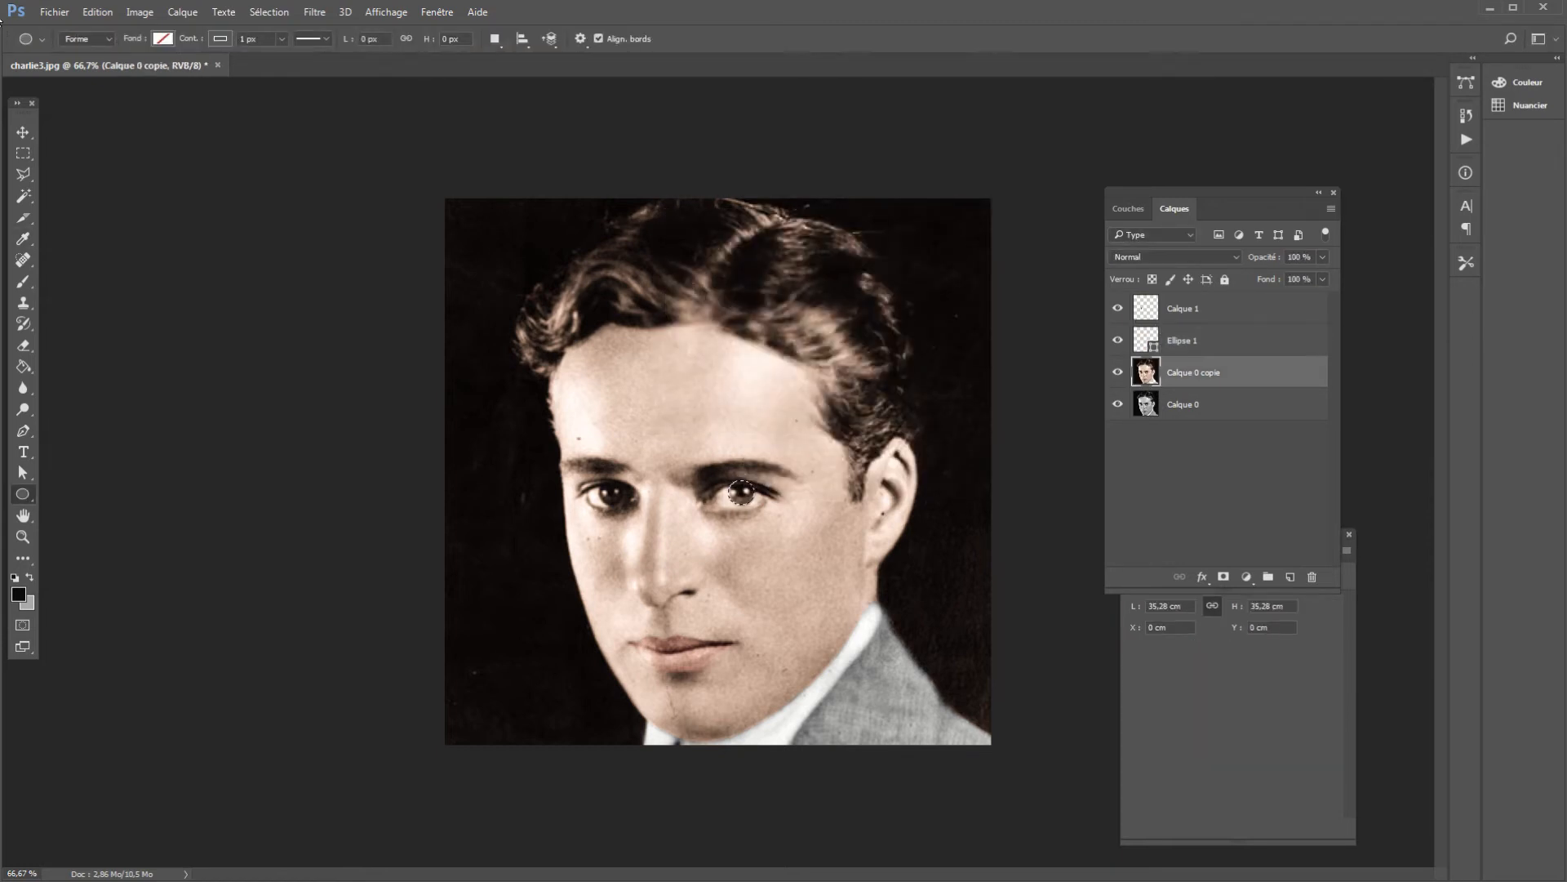
left_click(97, 11)
left_click(108, 123)
left_click(97, 12)
left_click(110, 154)
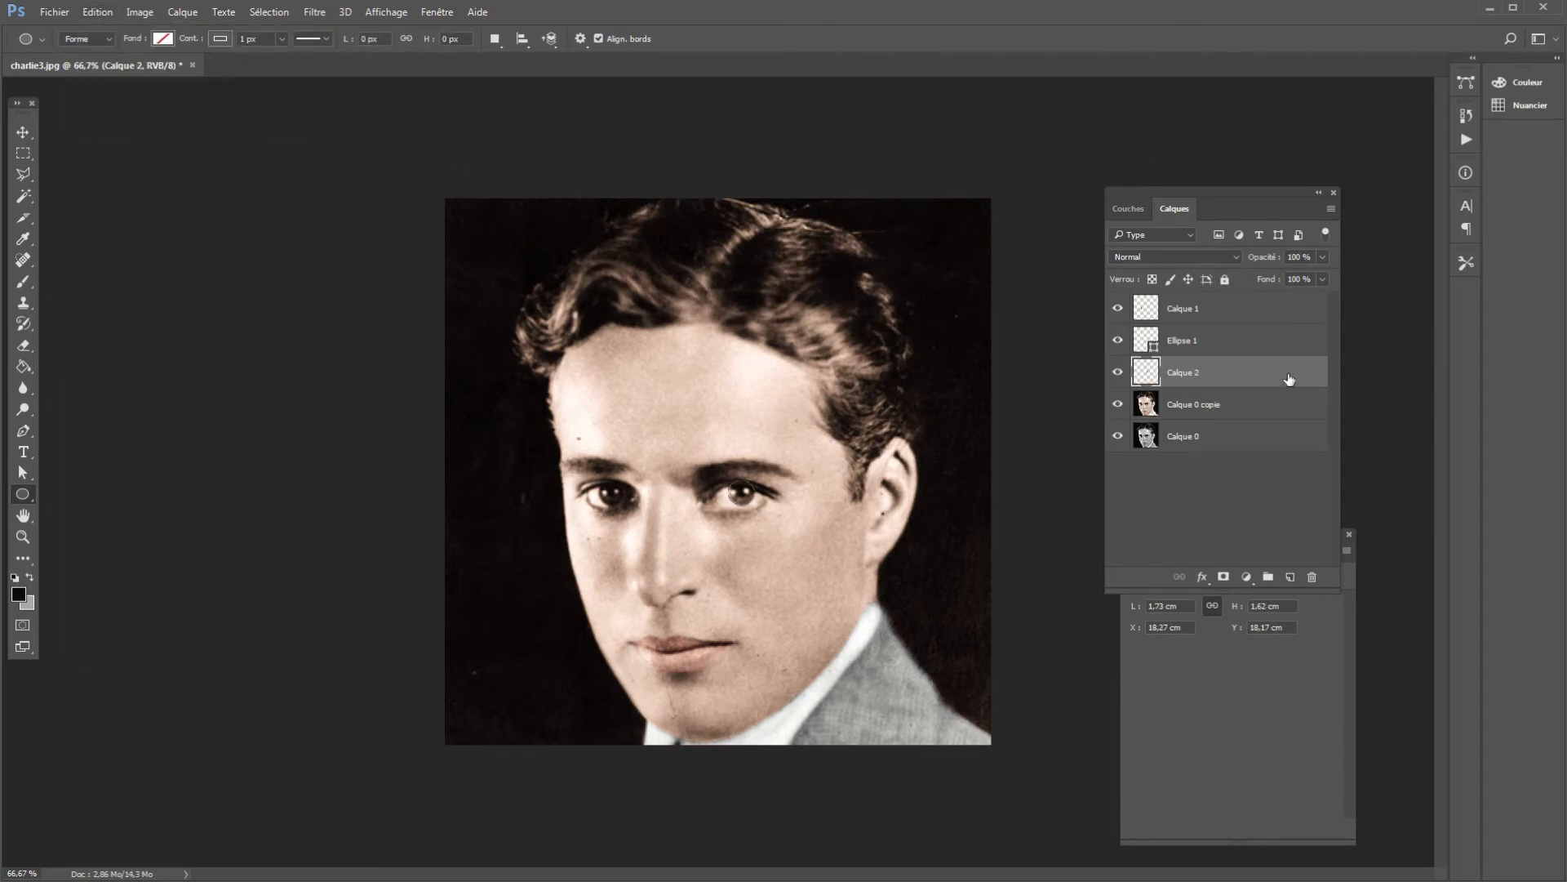
Step: Delete the Ellipse 1 shape layer left over from outlining the second iris
left_click(1176, 342)
right_click(1177, 342)
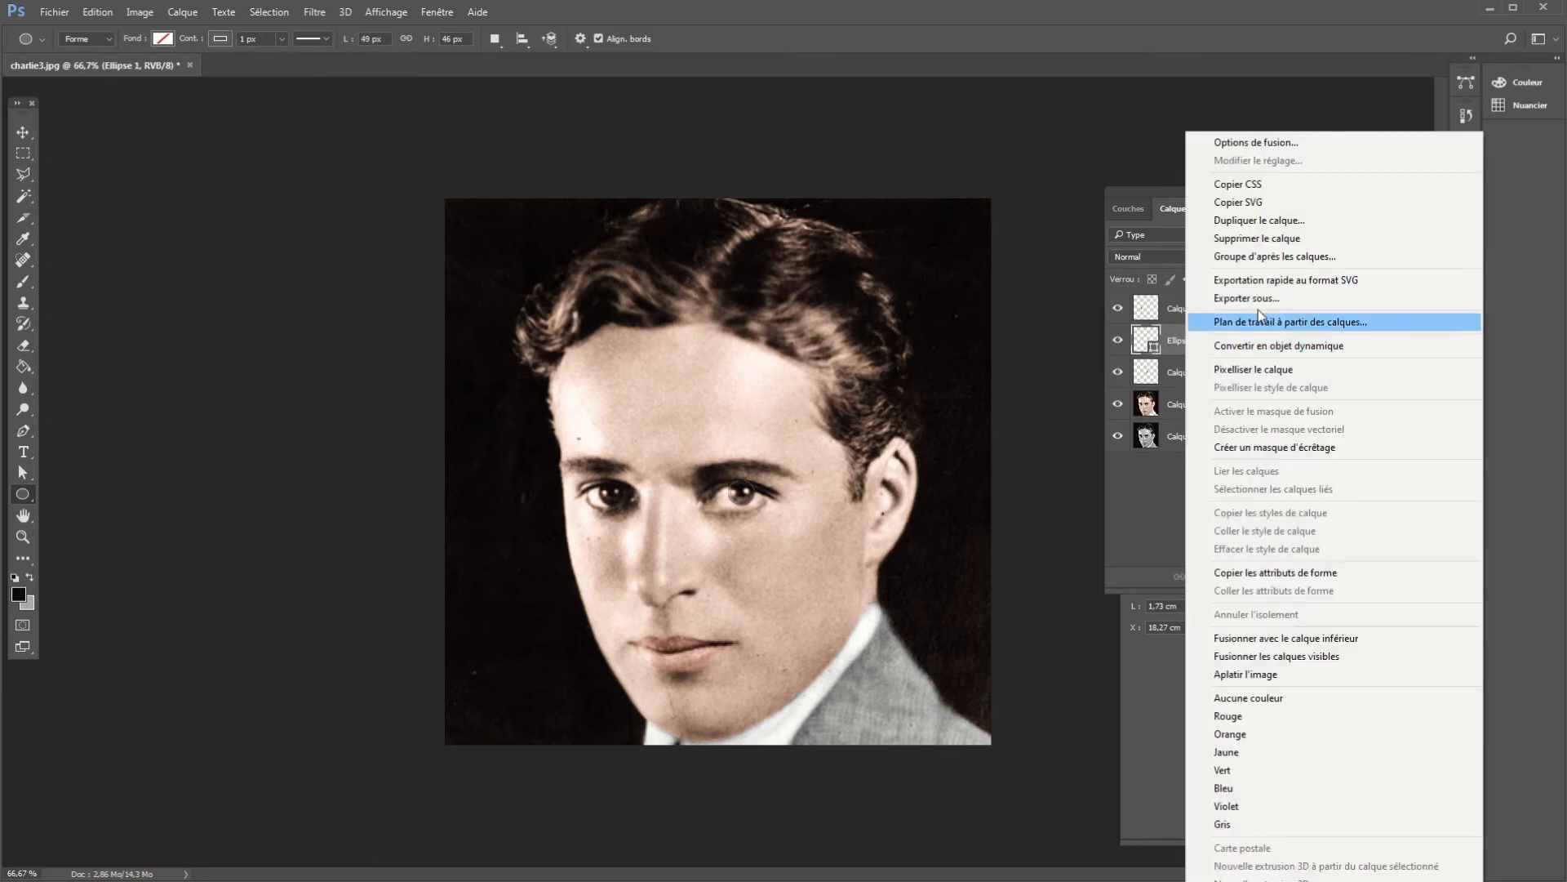
left_click(1262, 237)
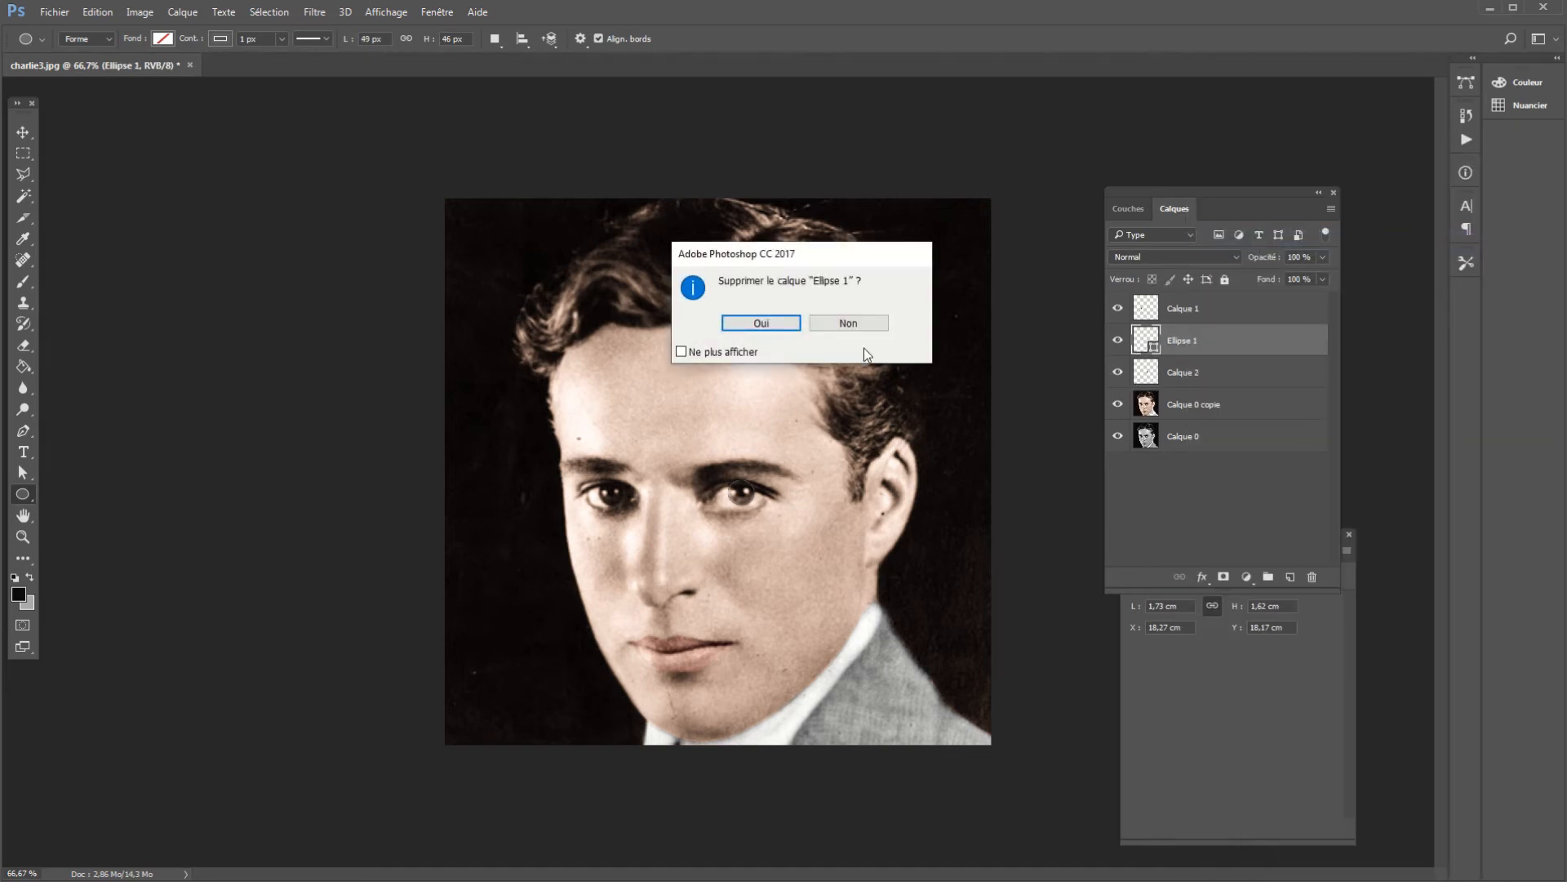
left_click(772, 324)
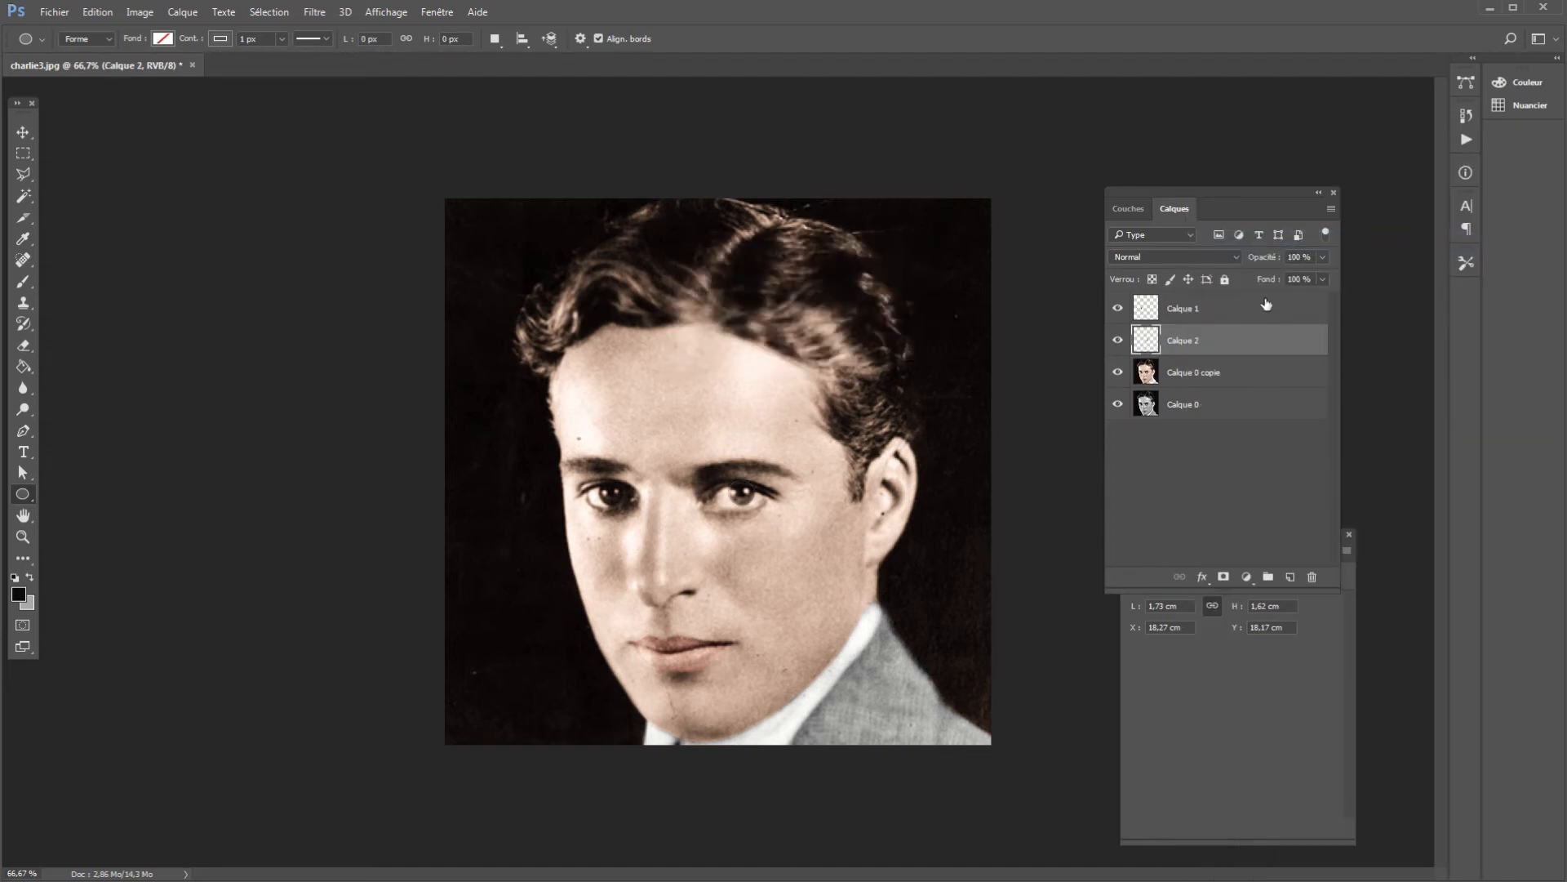
Step: Merge the Calque 1 iris layer down into Calque 2 so both irises share one layer
left_click(1220, 309)
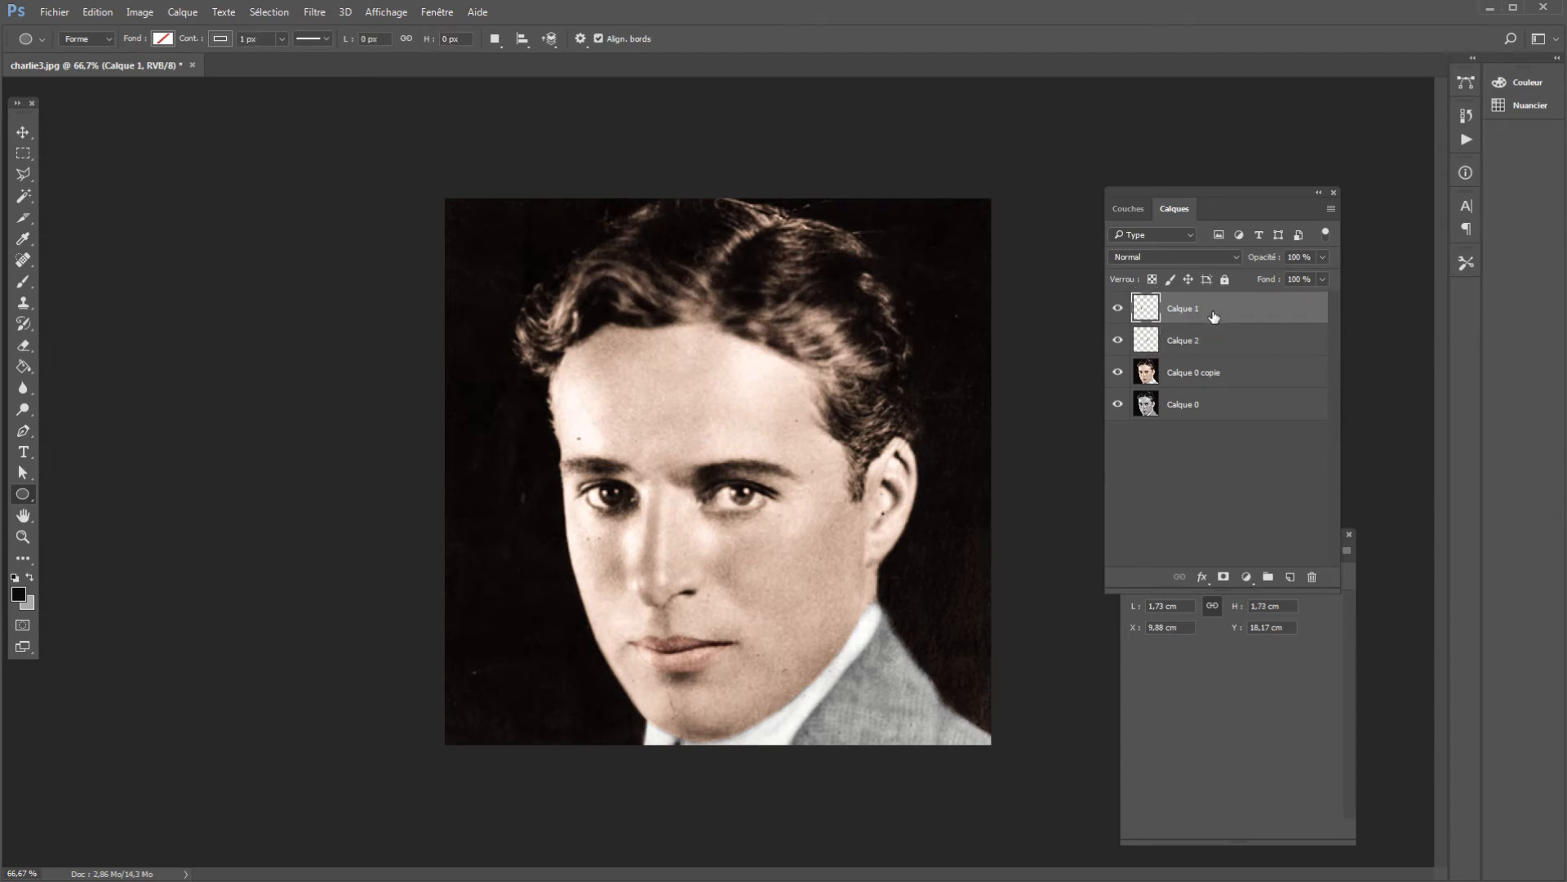
left_click(1216, 341)
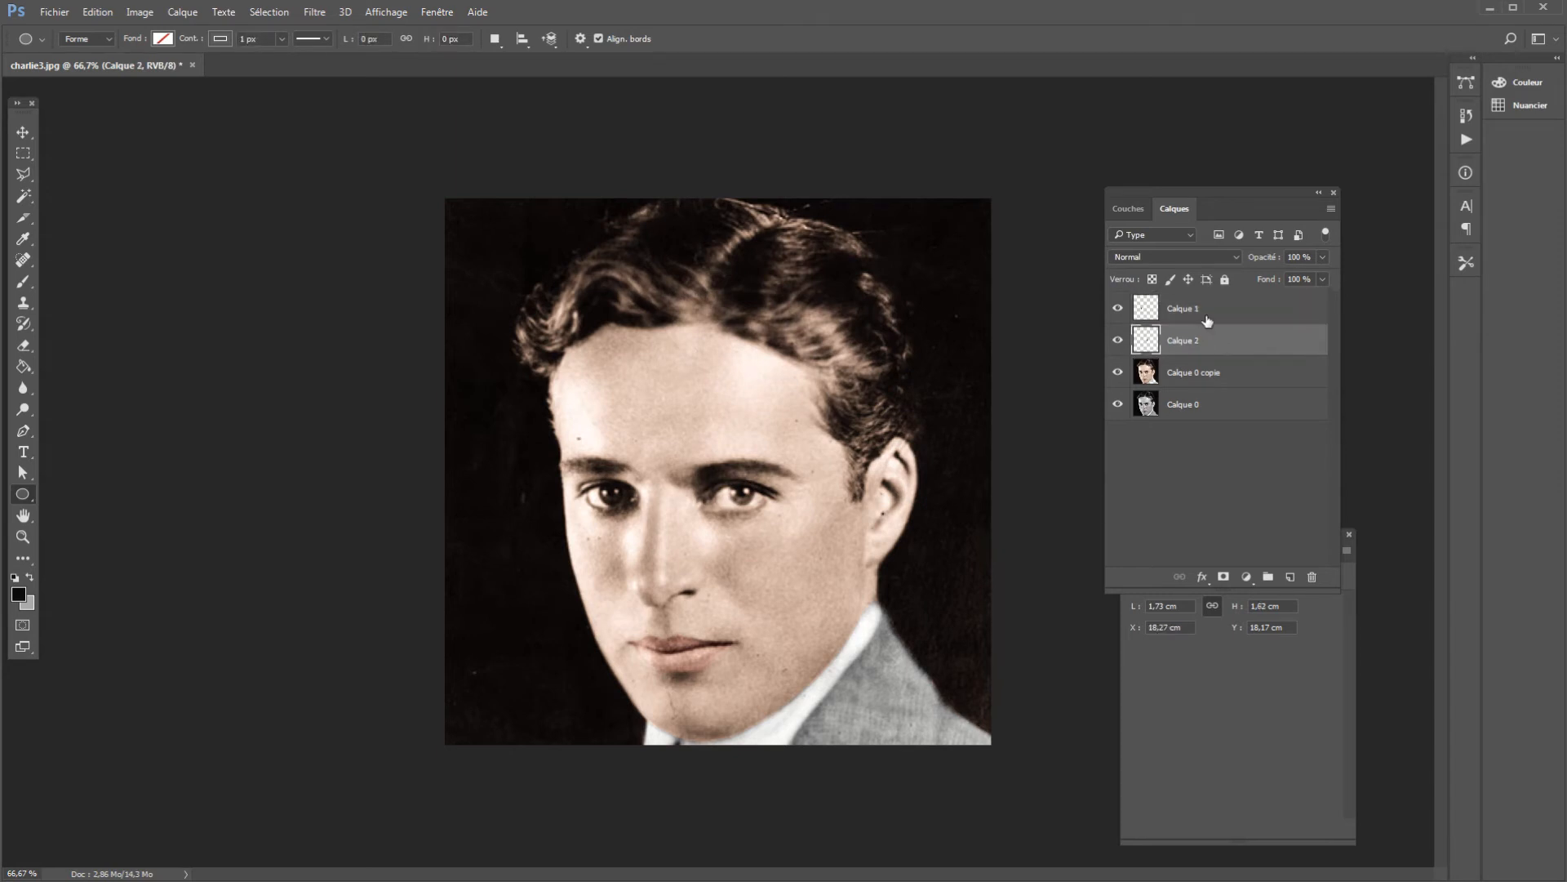
left_click(1205, 315)
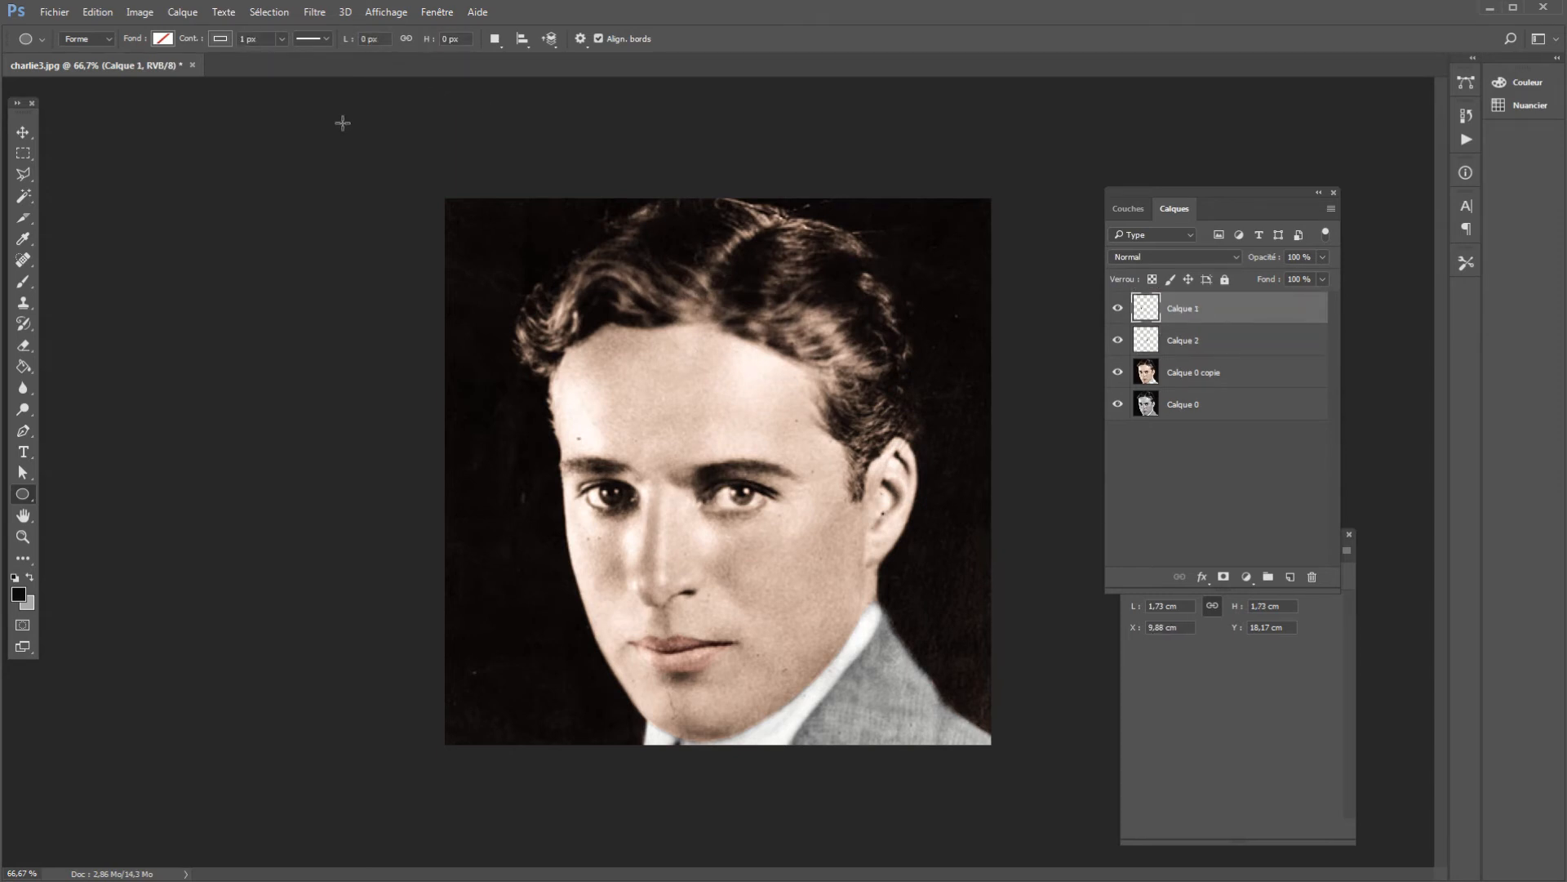
left_click(181, 12)
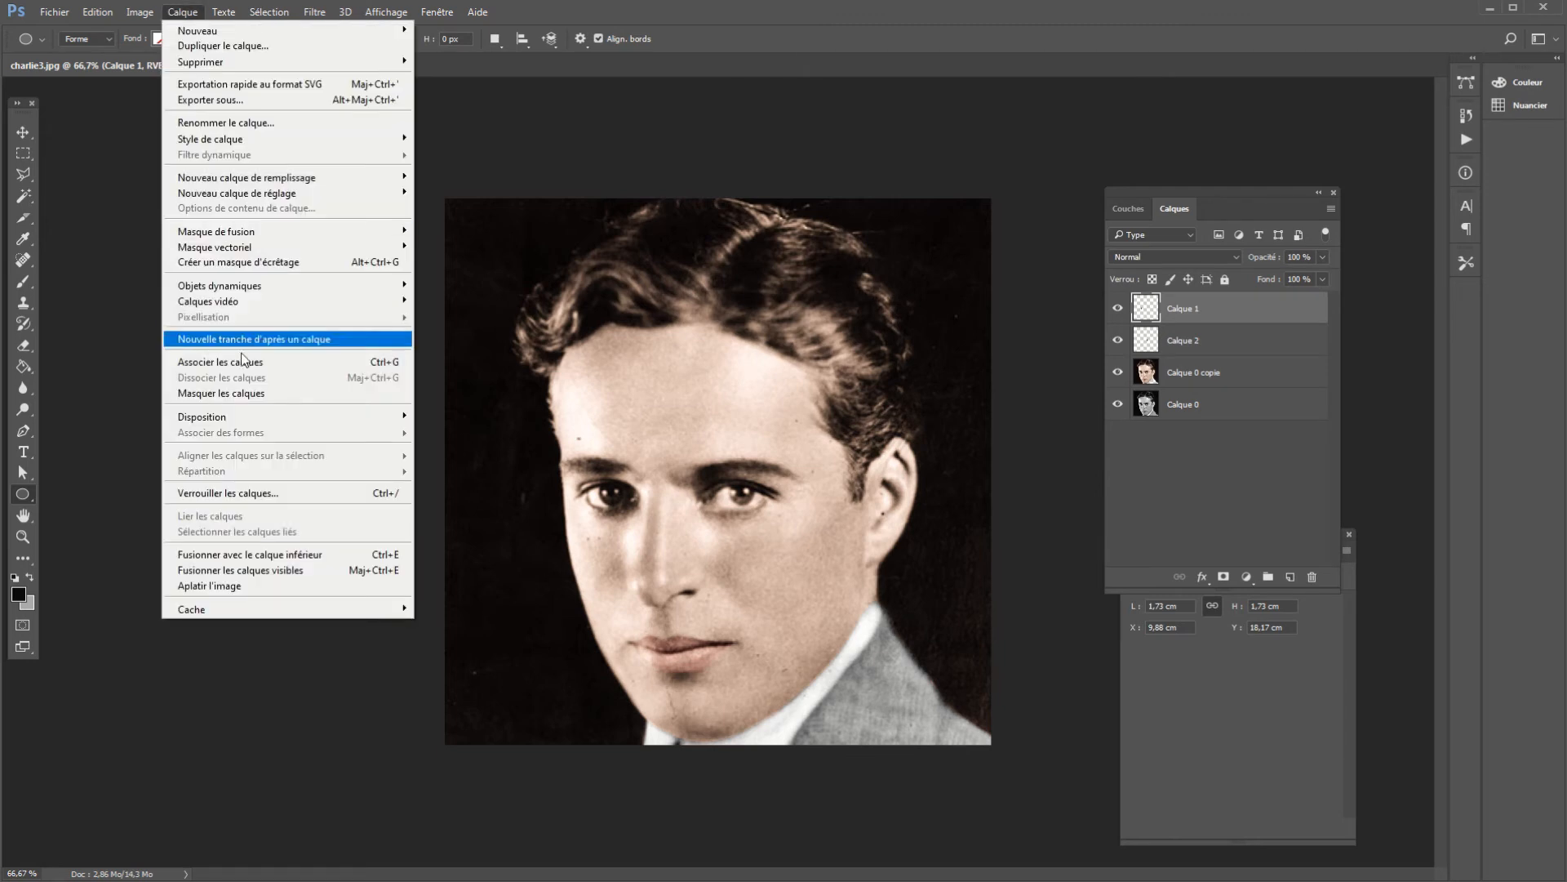
left_click(248, 556)
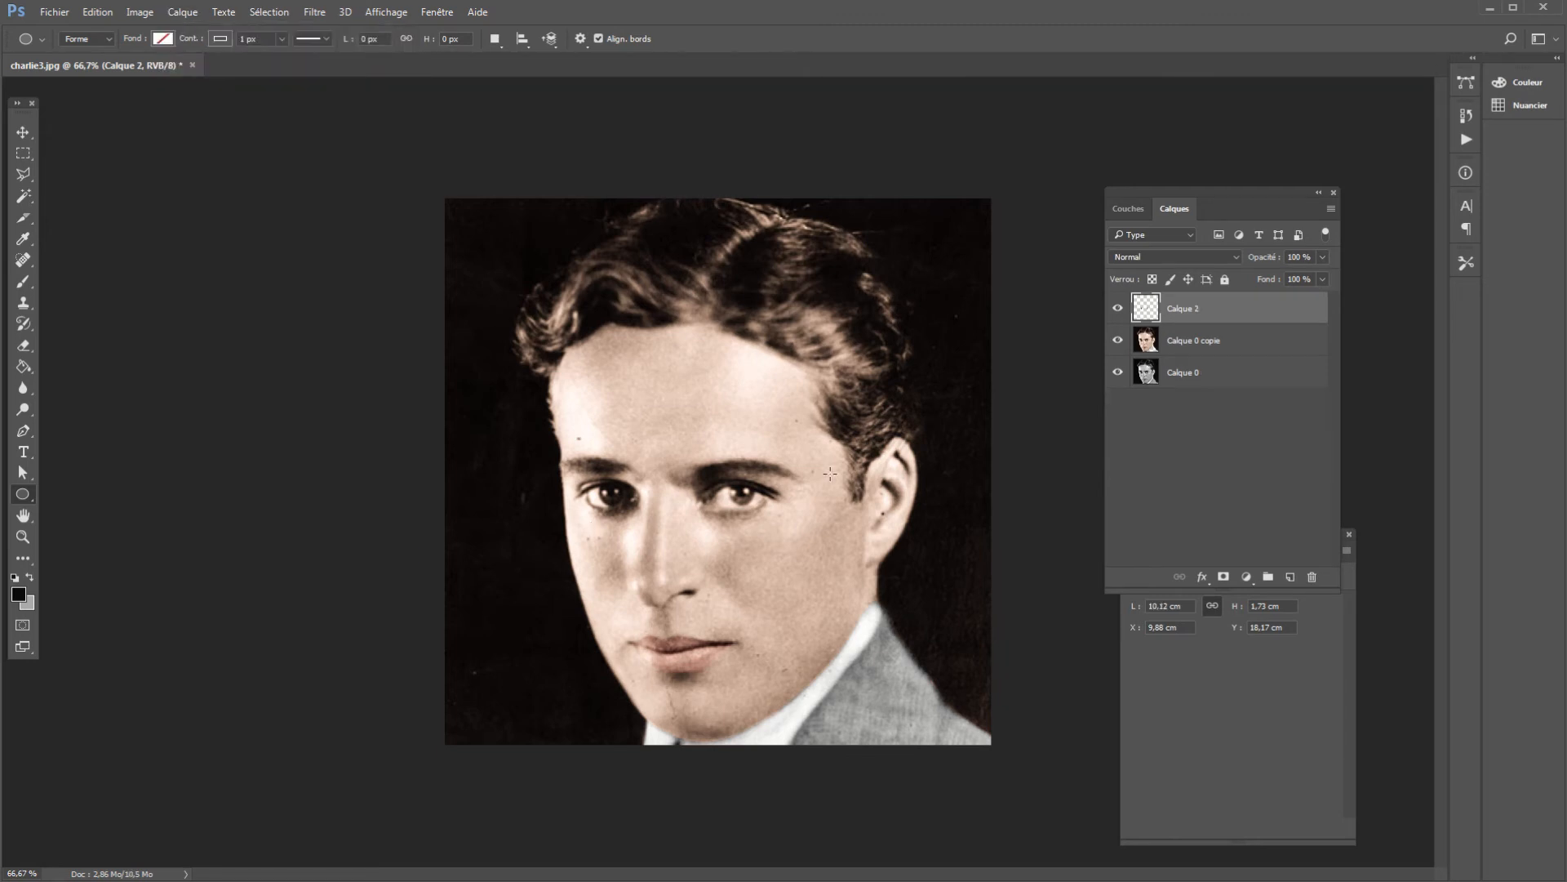
Step: With the Calque 0 copie layer temporarily hidden, erase the excess pixels around the upper edge of the irises on Calque 2
left_click(1119, 340)
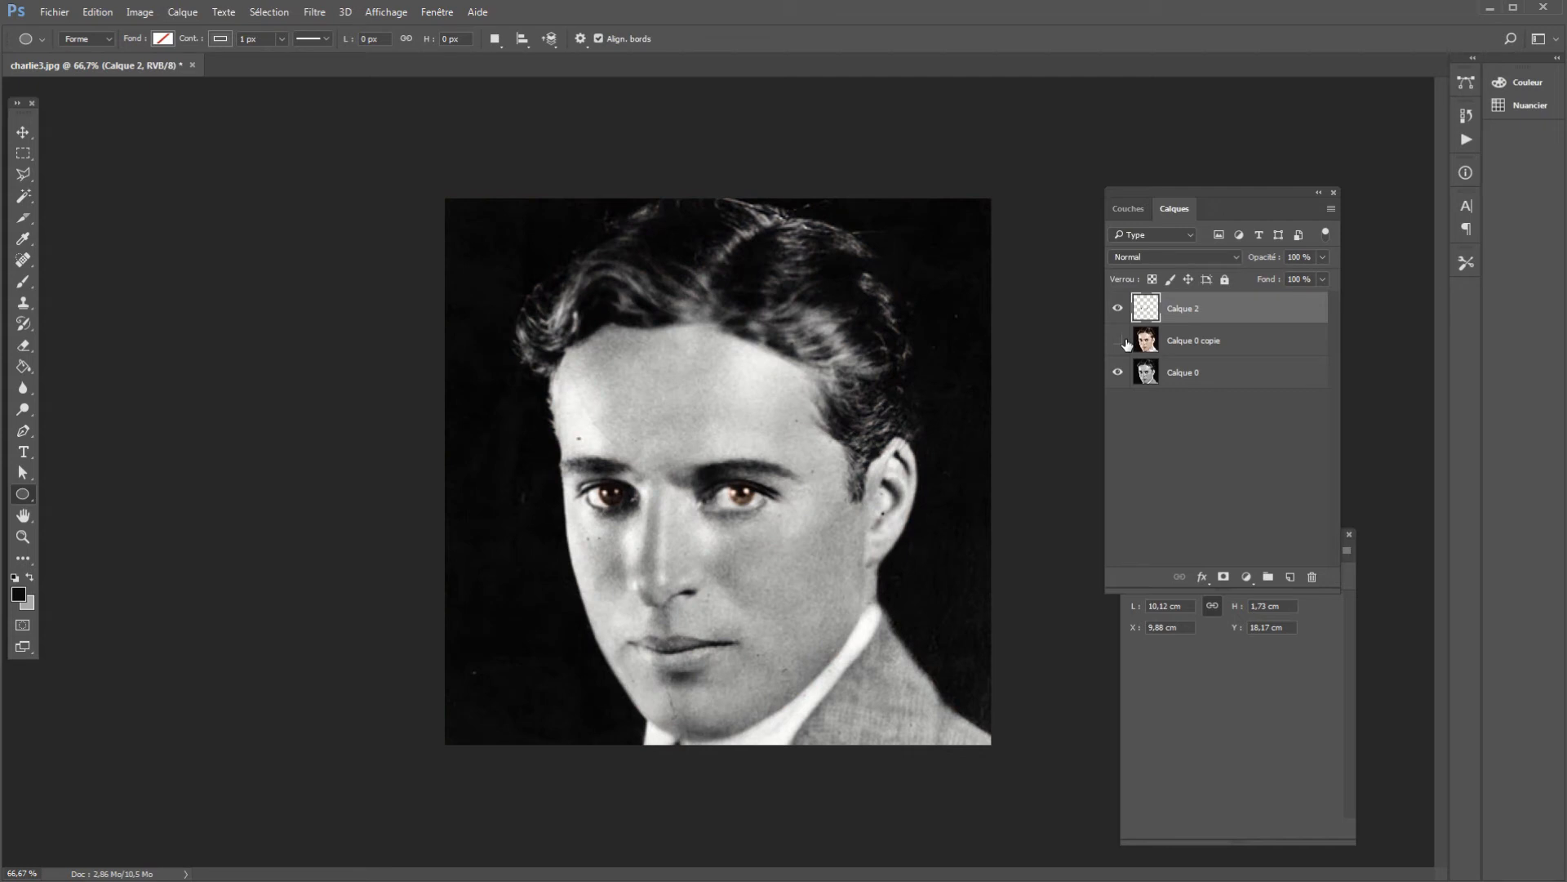
left_click(1118, 341)
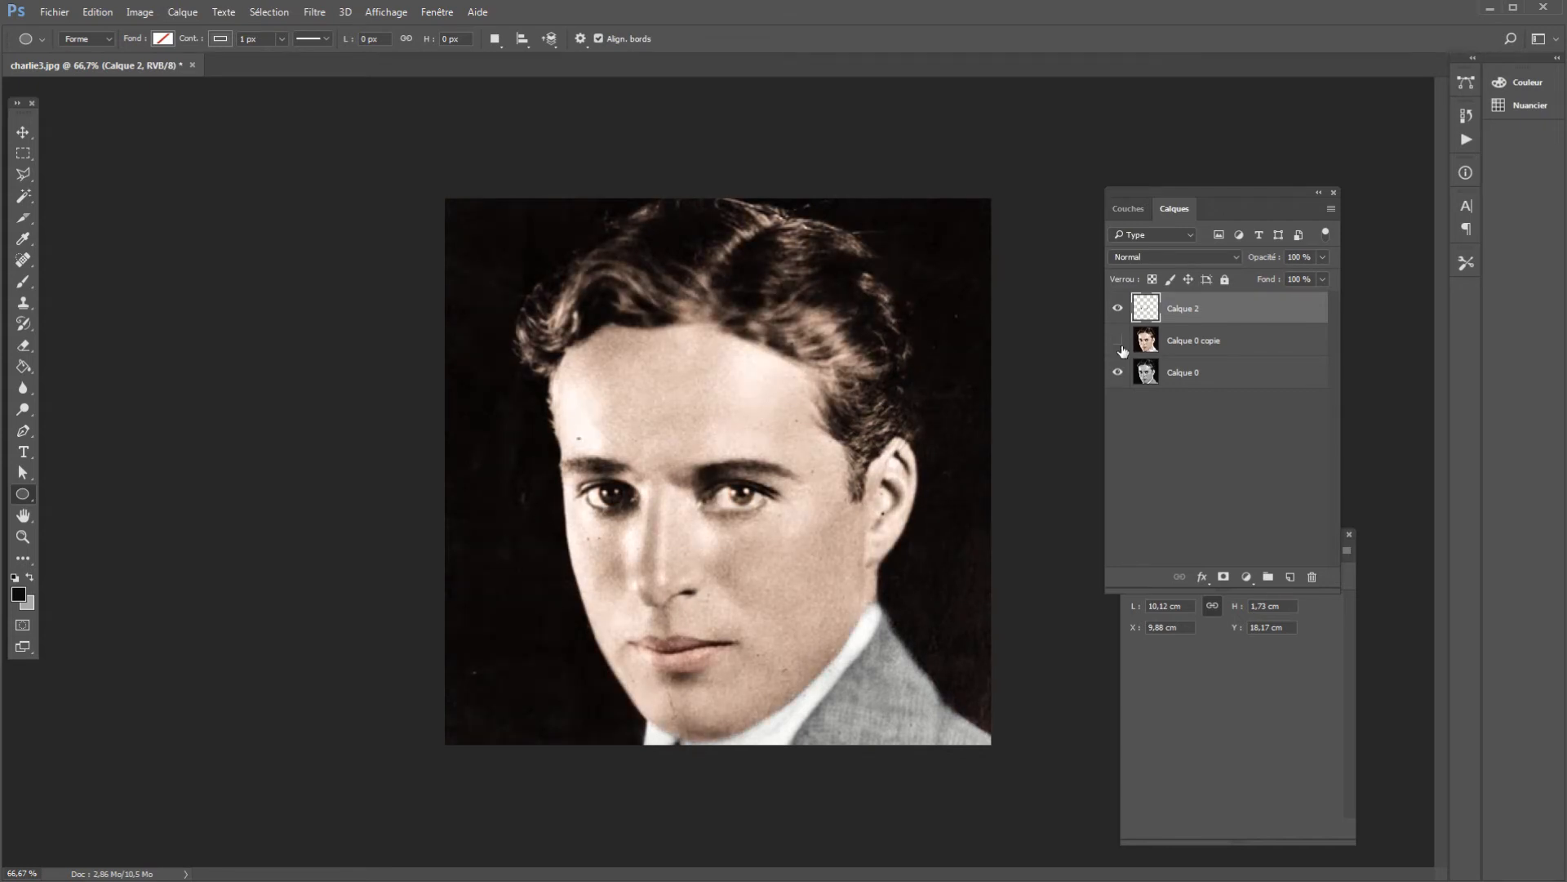
left_click(1119, 340)
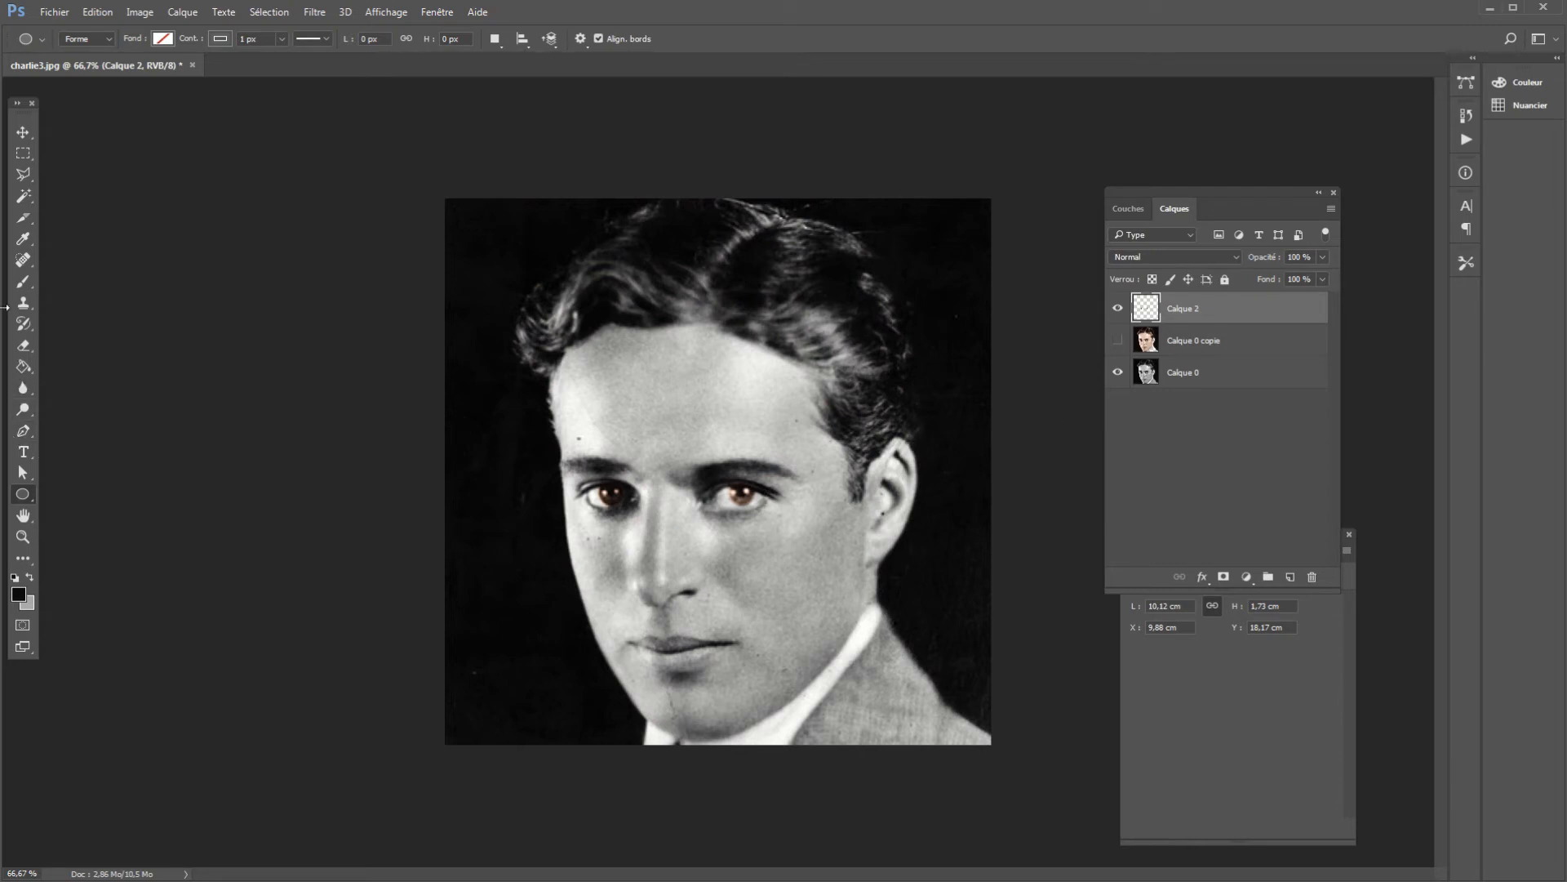
left_click(30, 343)
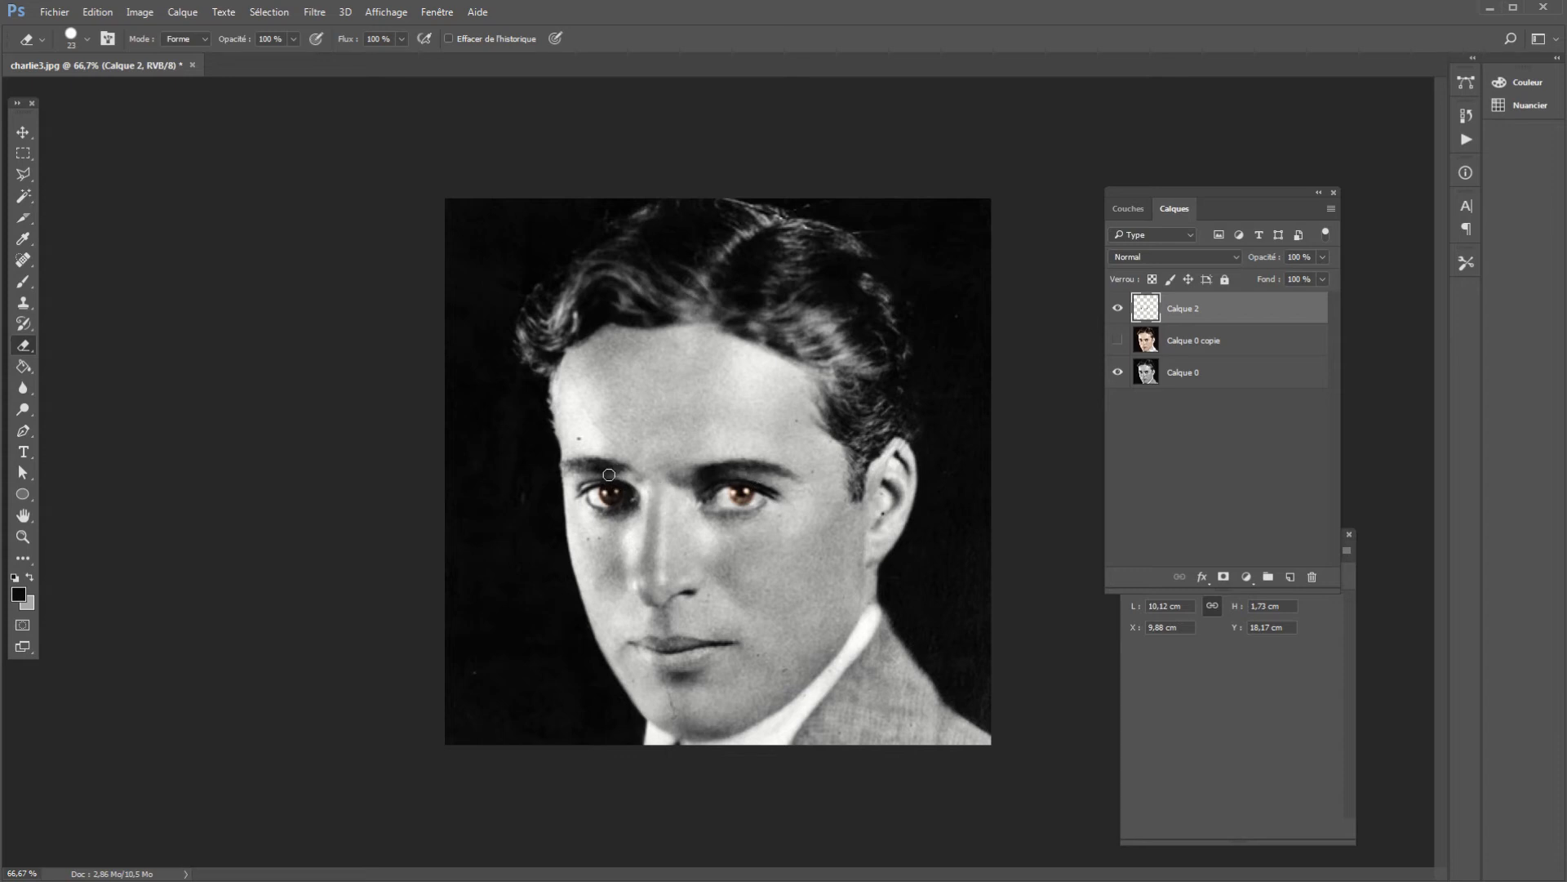
left_click_drag(609, 475, 627, 477)
left_click(1117, 342)
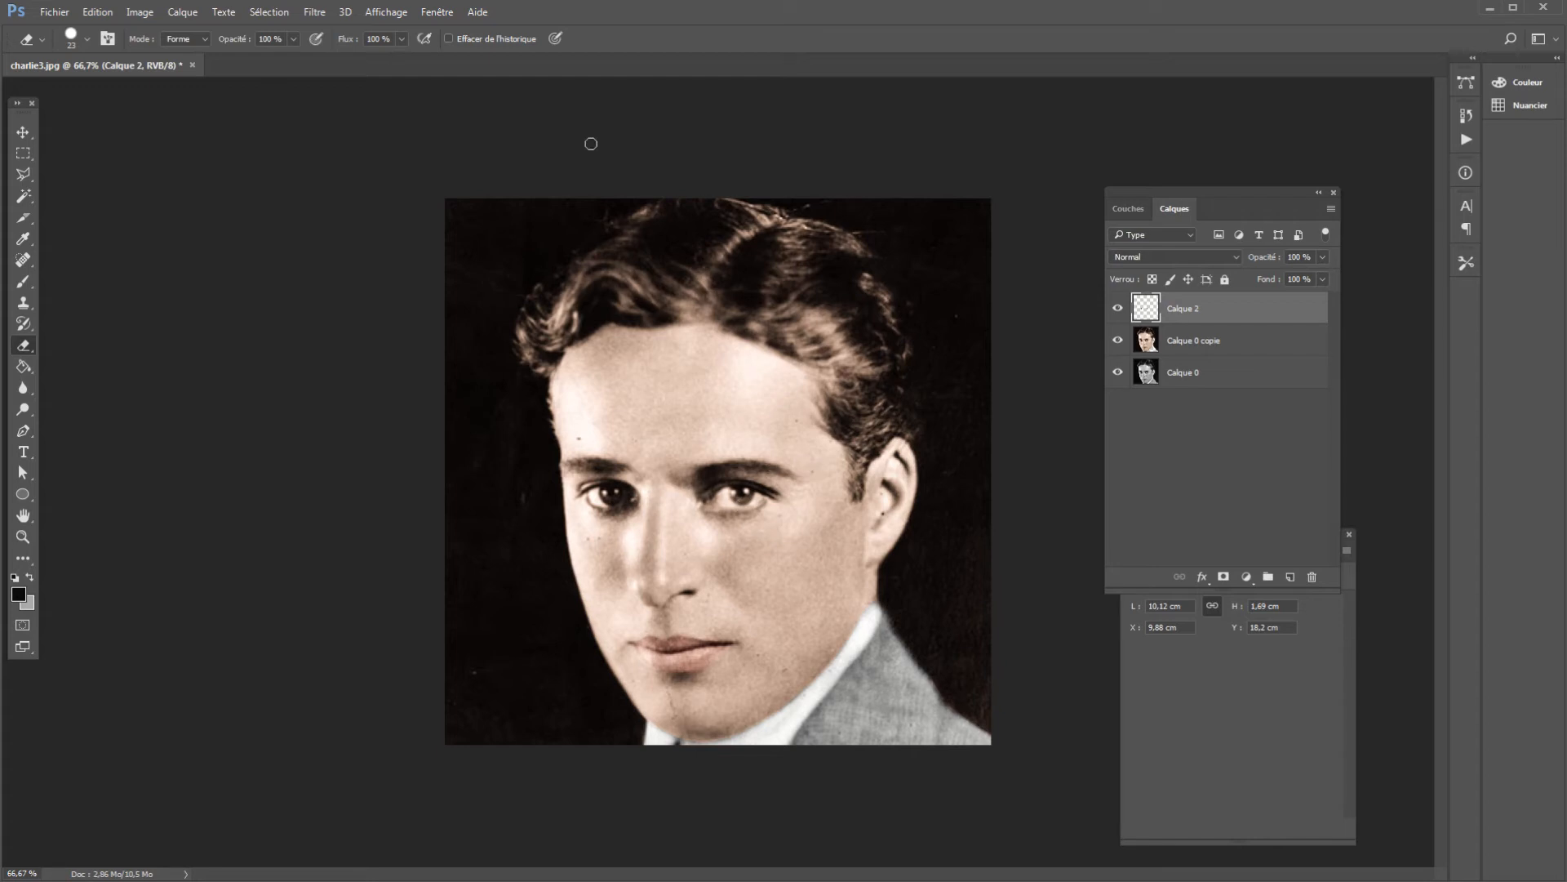
Step: Tint the irises on Calque 2 blue with Color Balance, setting midtones to -59 on cyan–red and +24 on yellow–blue
left_click(140, 18)
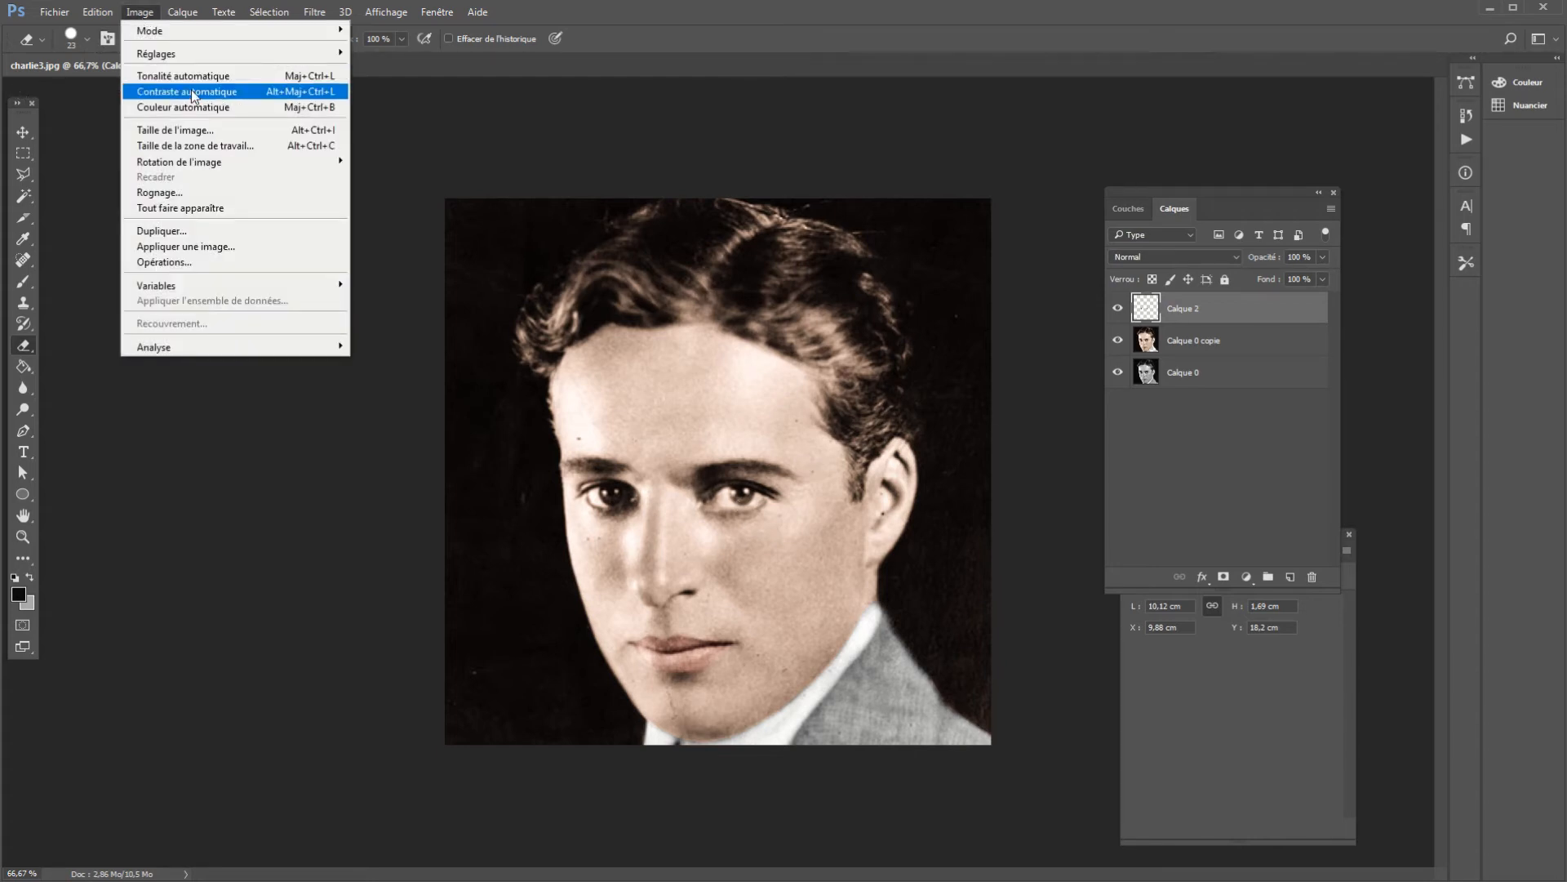
mouse_move(237, 54)
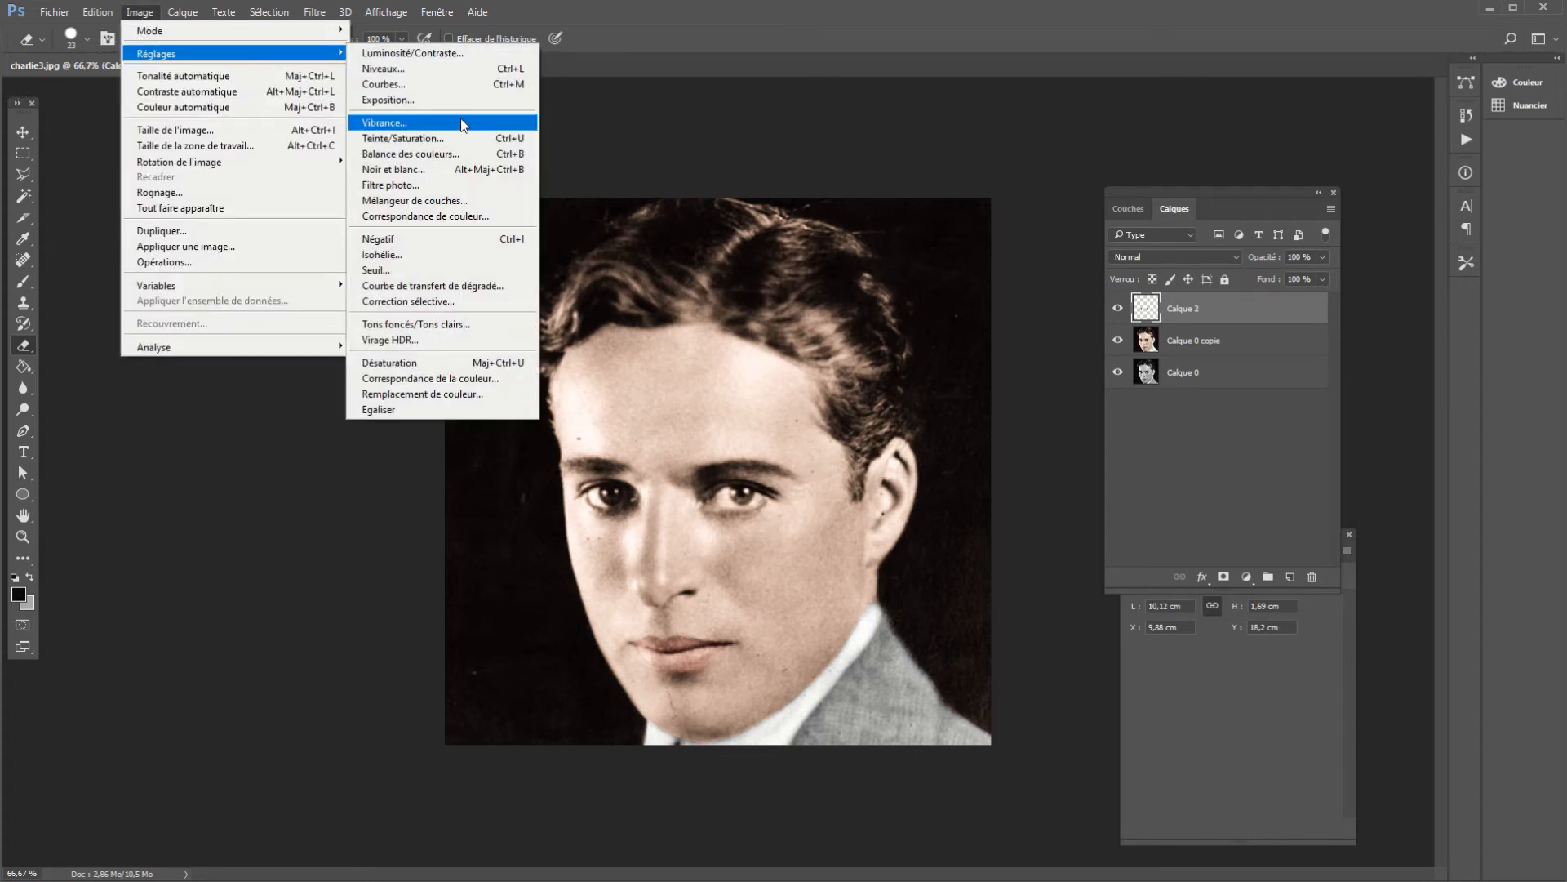
left_click(426, 156)
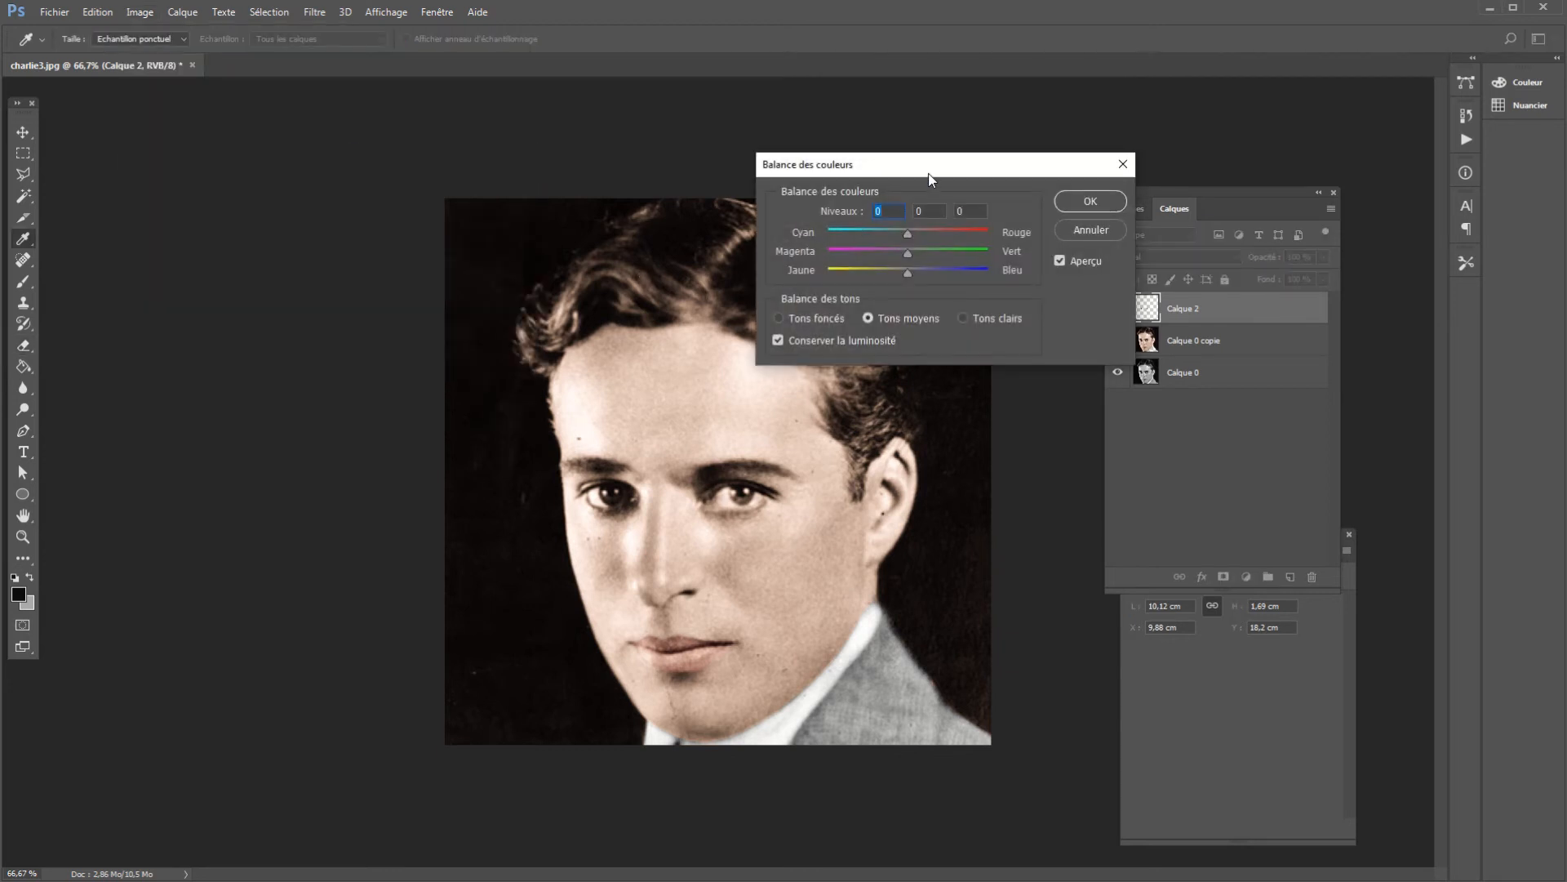
left_click_drag(929, 174, 990, 157)
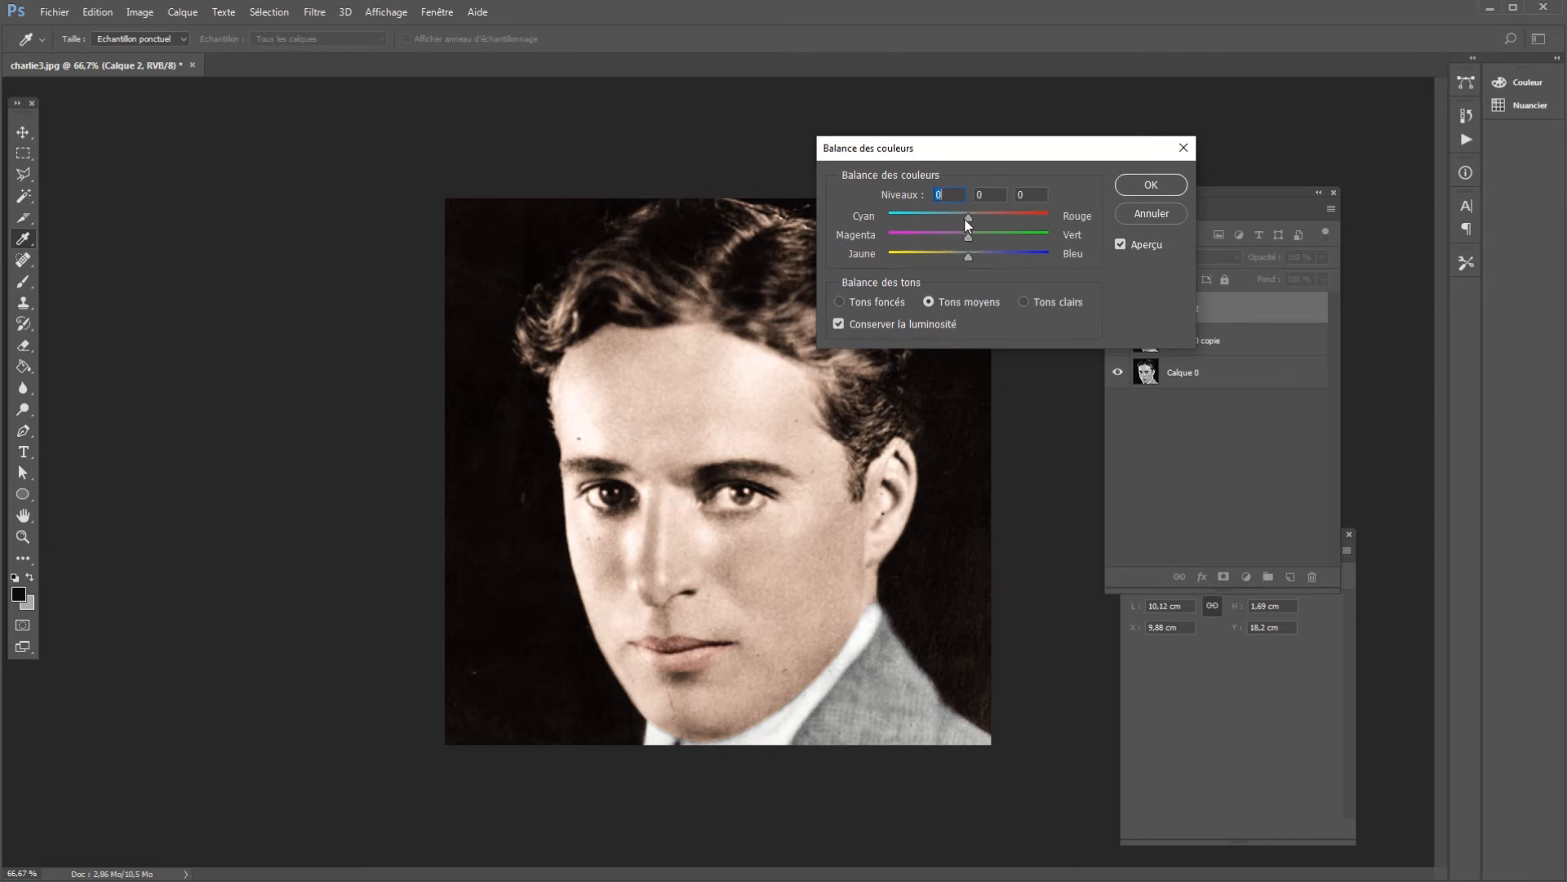
left_click_drag(966, 224, 959, 228)
left_click_drag(968, 258, 983, 258)
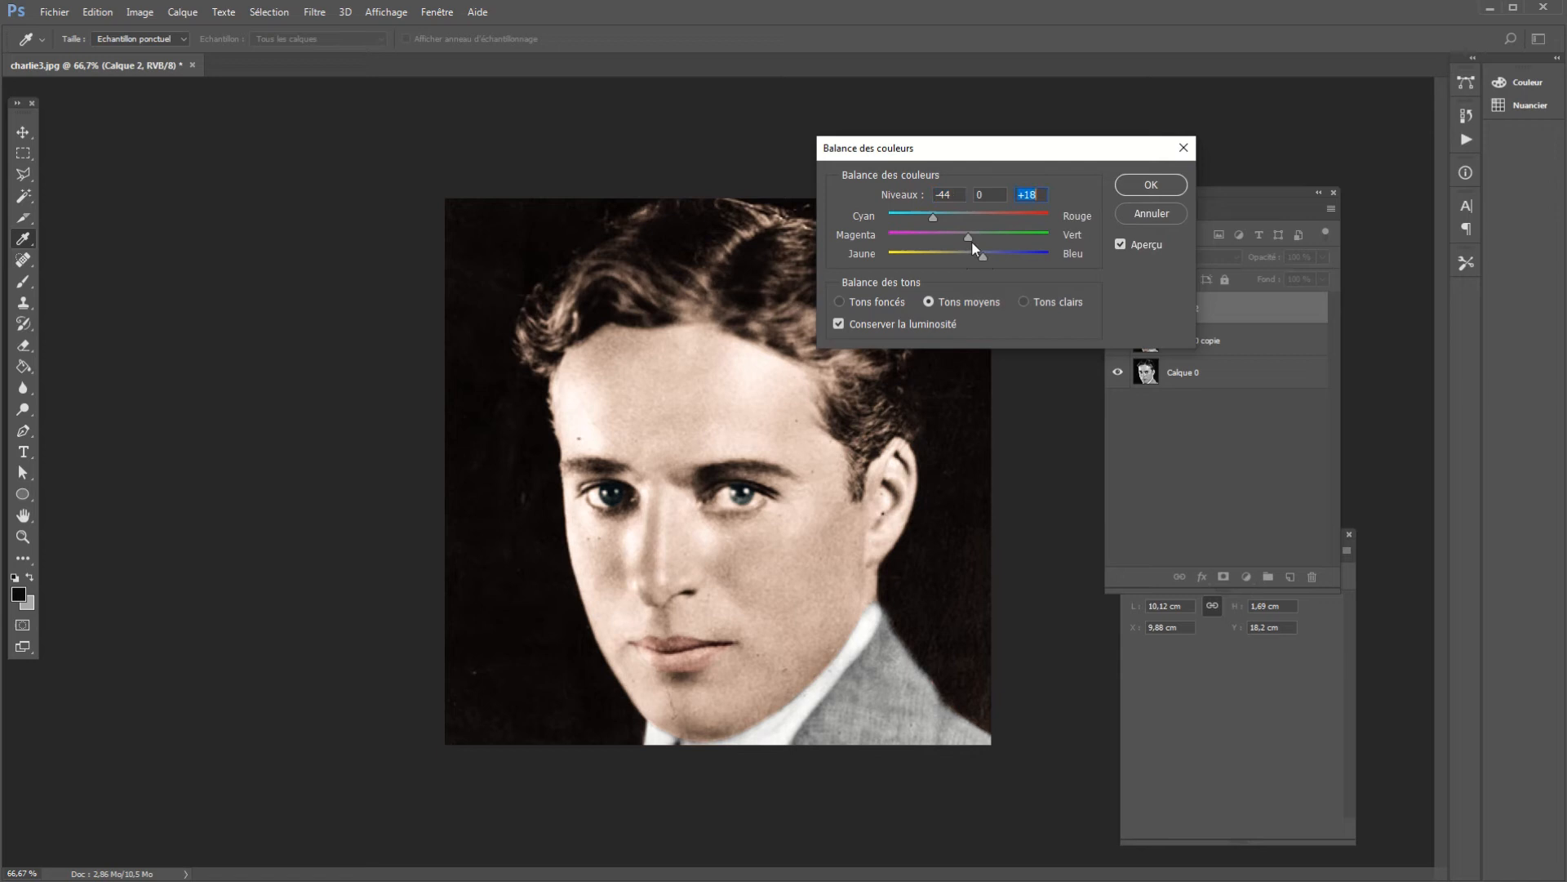
left_click(920, 225)
left_click_drag(988, 257, 1027, 258)
left_click(988, 256)
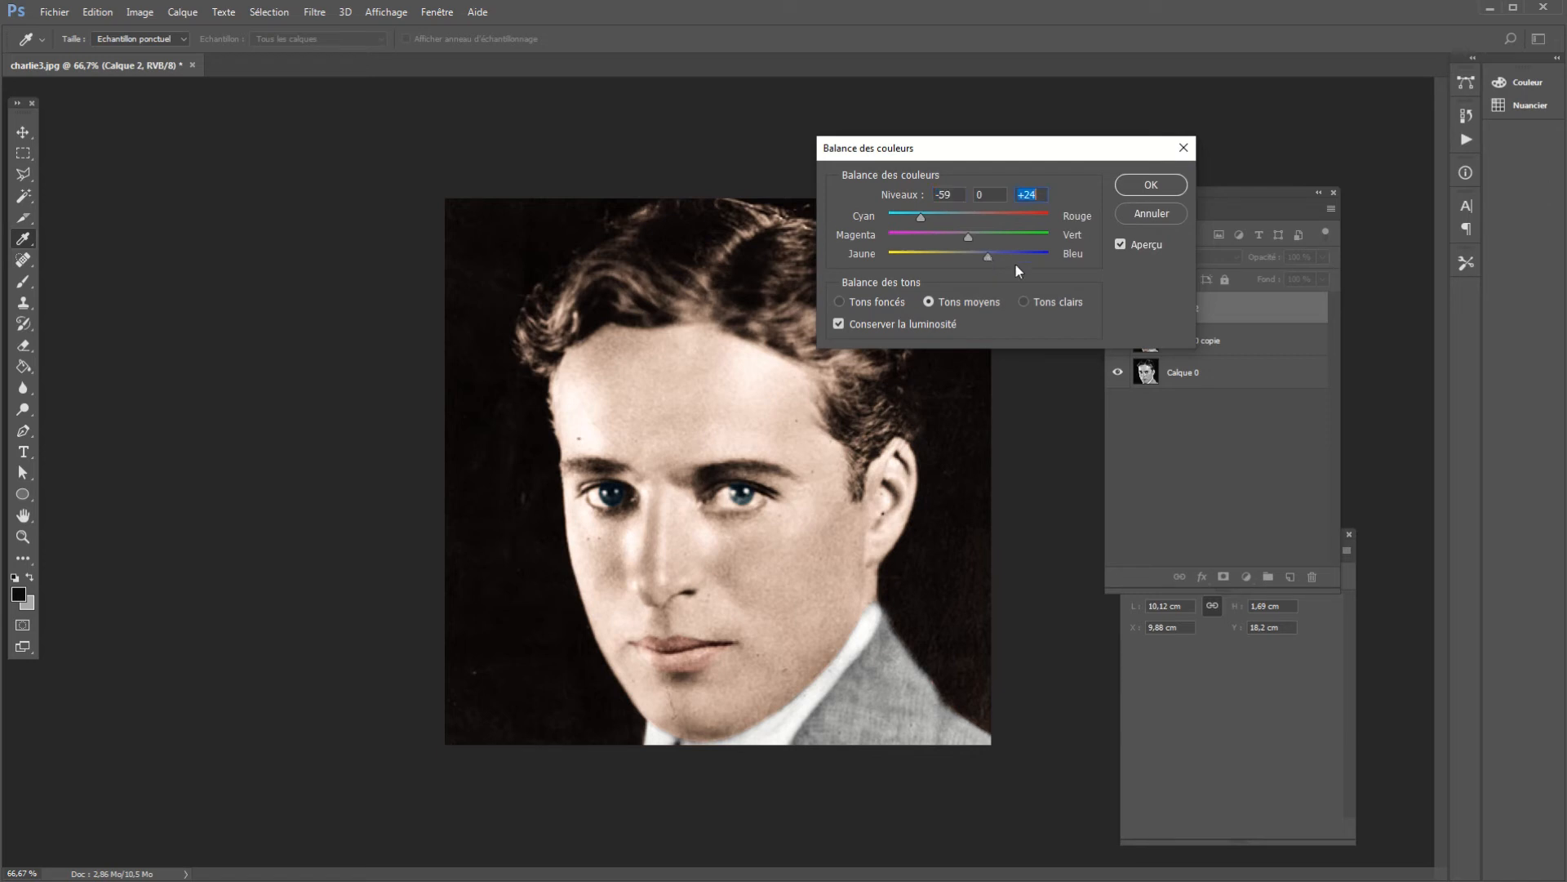
Step: Fine-tune the iris color balance by shifting magenta–green slightly toward green, and apply the adjustment
left_click(925, 217)
left_click_drag(968, 239, 980, 244)
left_click(1116, 181)
key("e")
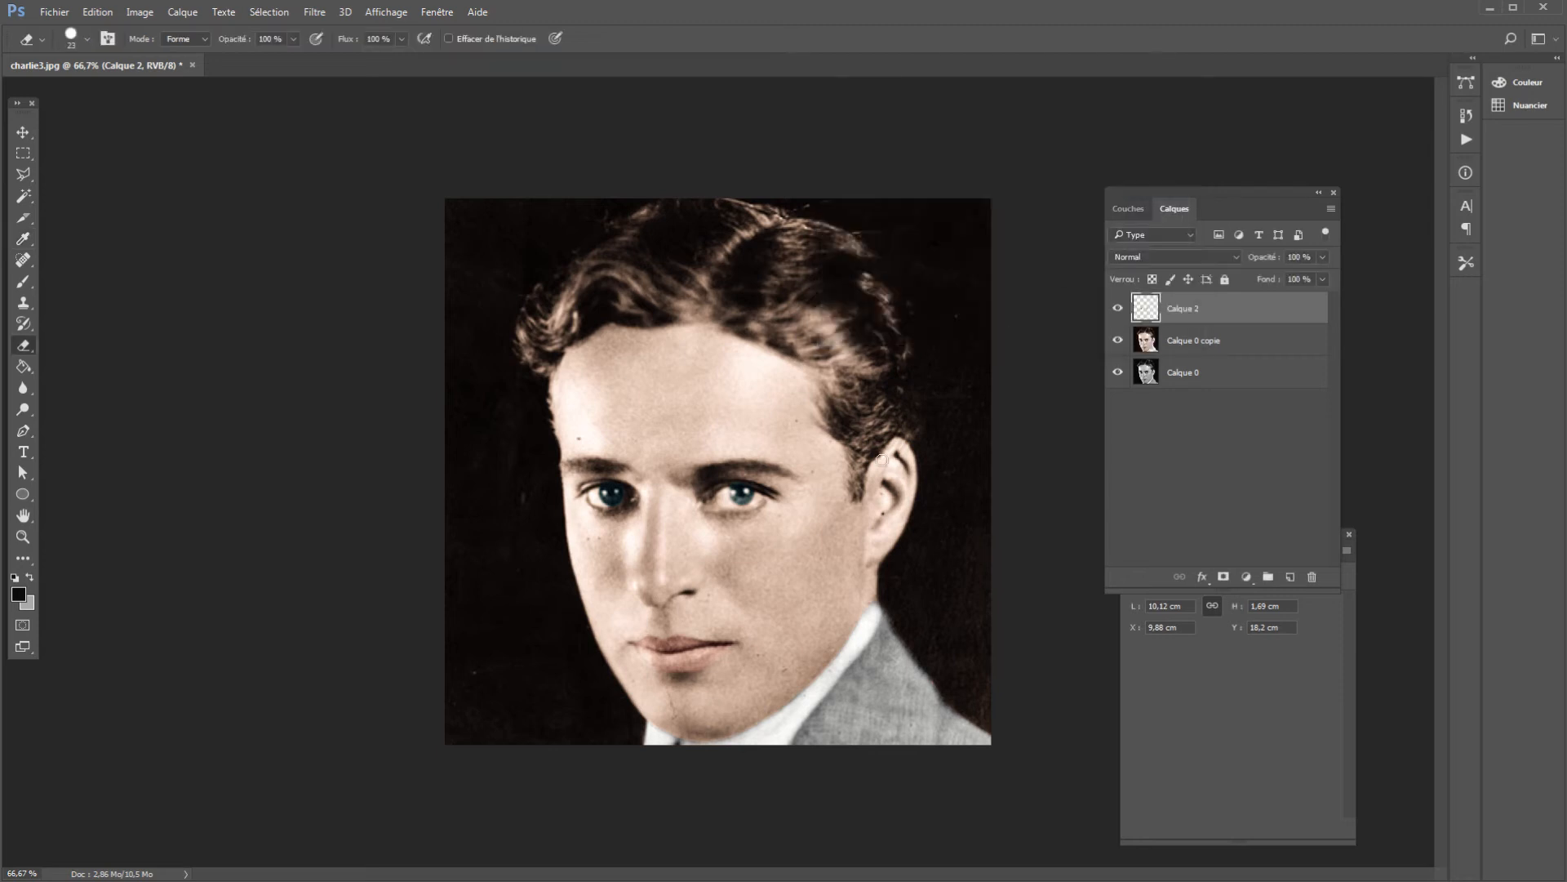
Step: Raise the brightness of the iris layer to 11 with Brightness/Contrast
left_click(147, 17)
mouse_move(172, 54)
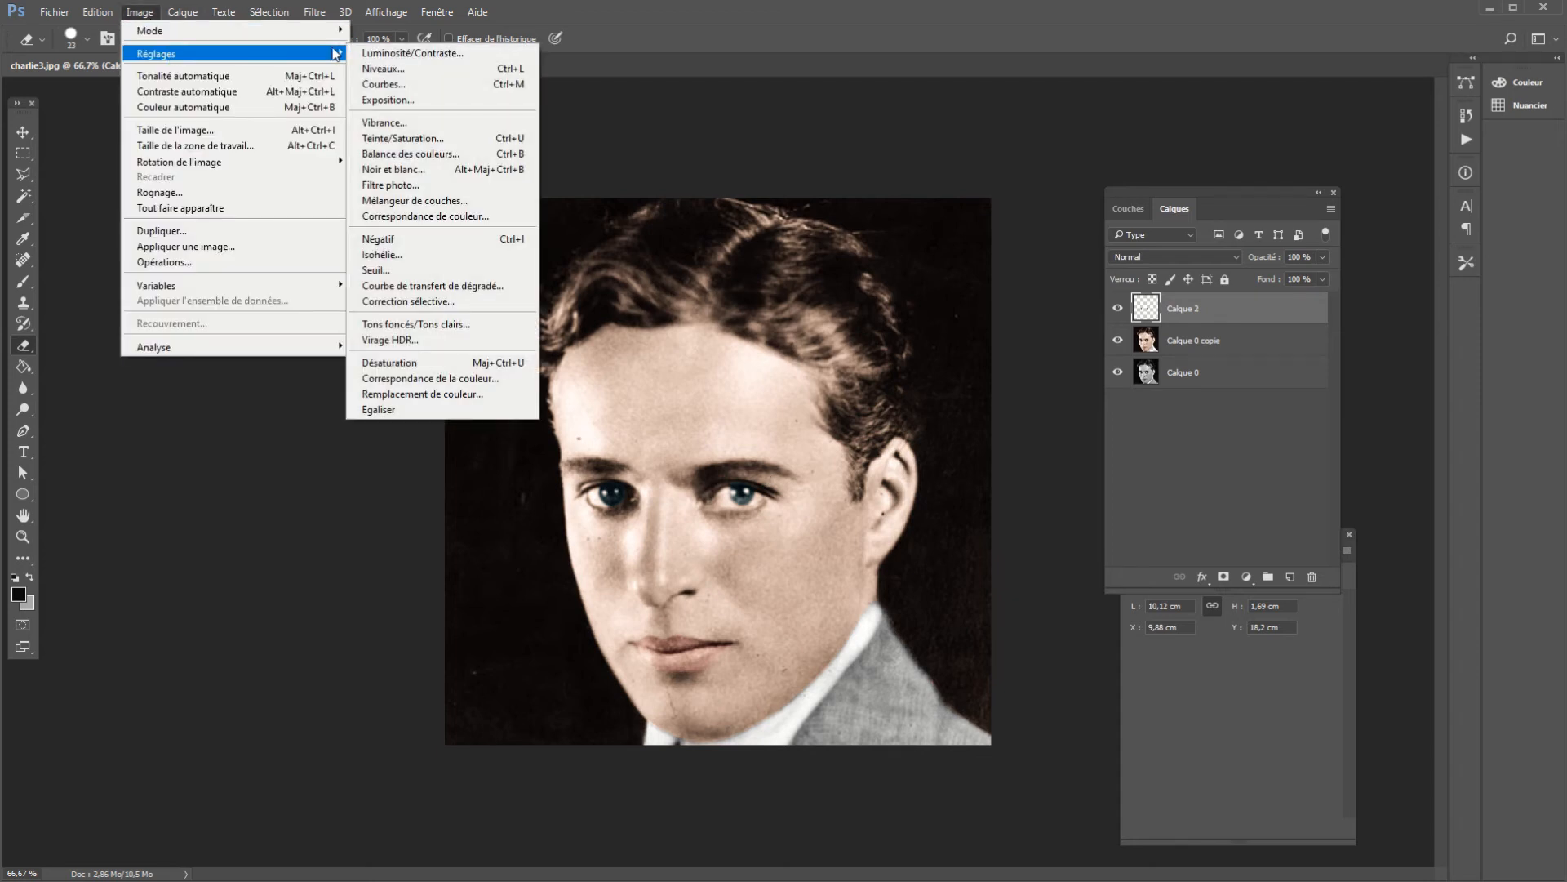
left_click(412, 54)
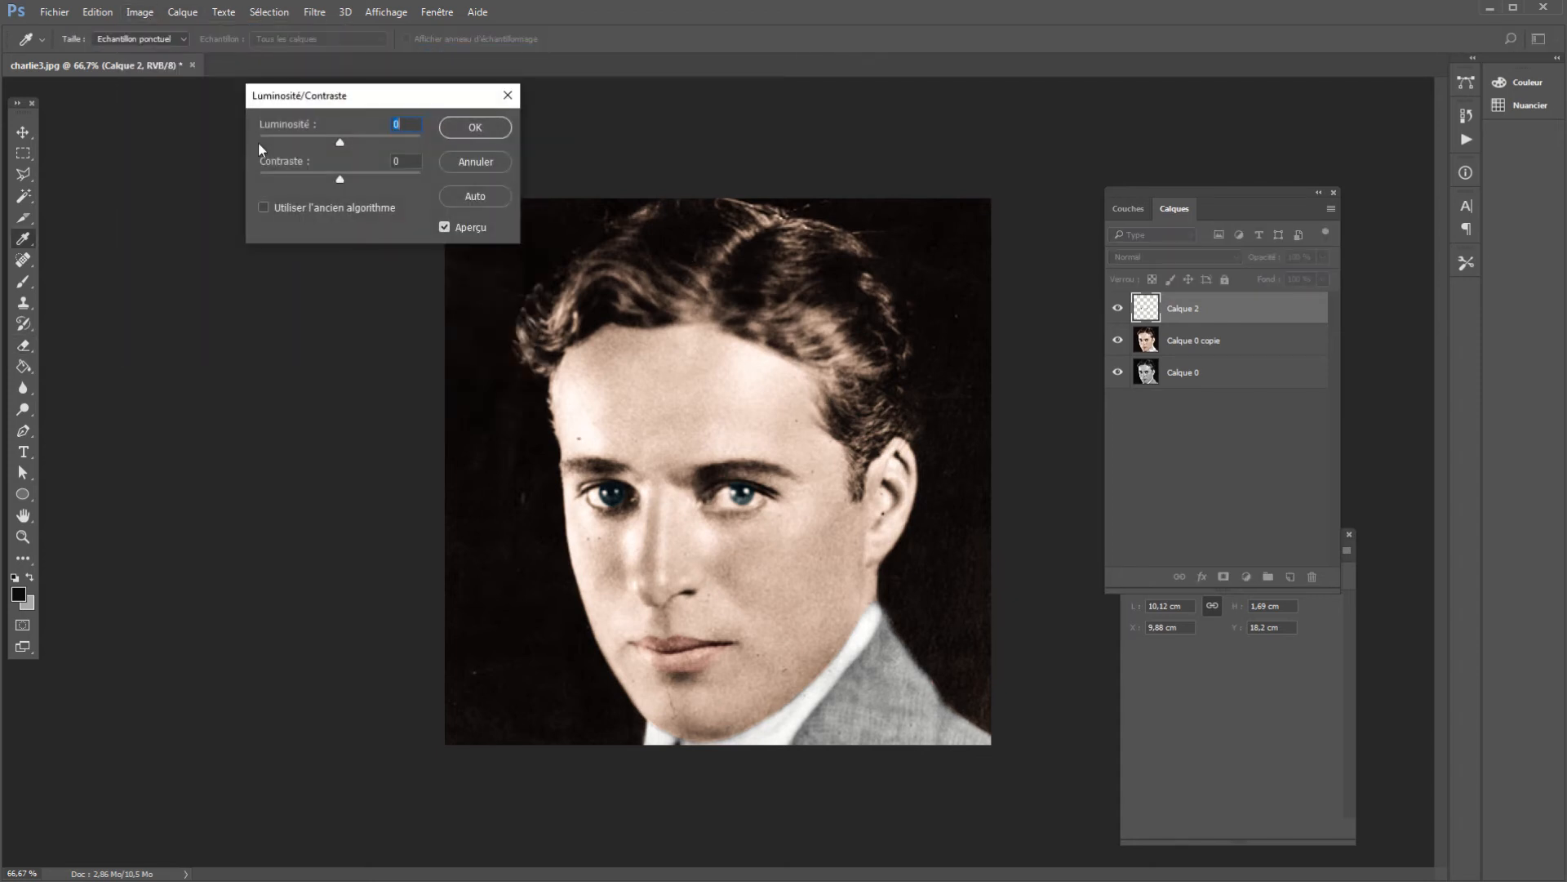
left_click_drag(340, 145, 355, 146)
left_click(505, 129)
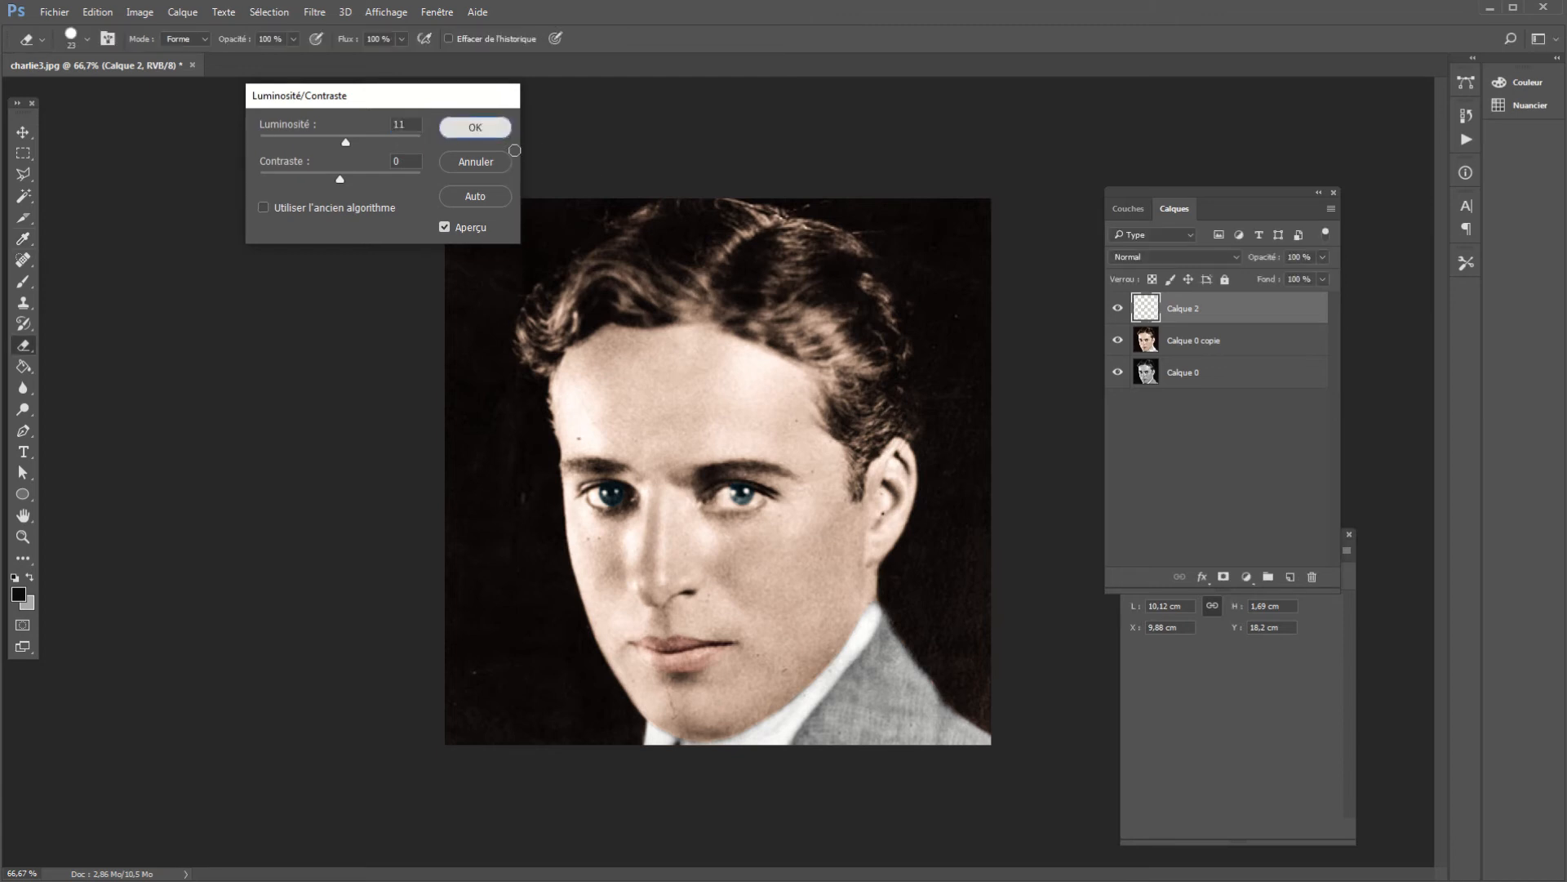
Step: Set the Eraser's size to 121 px and its opacity to 50%
key("e")
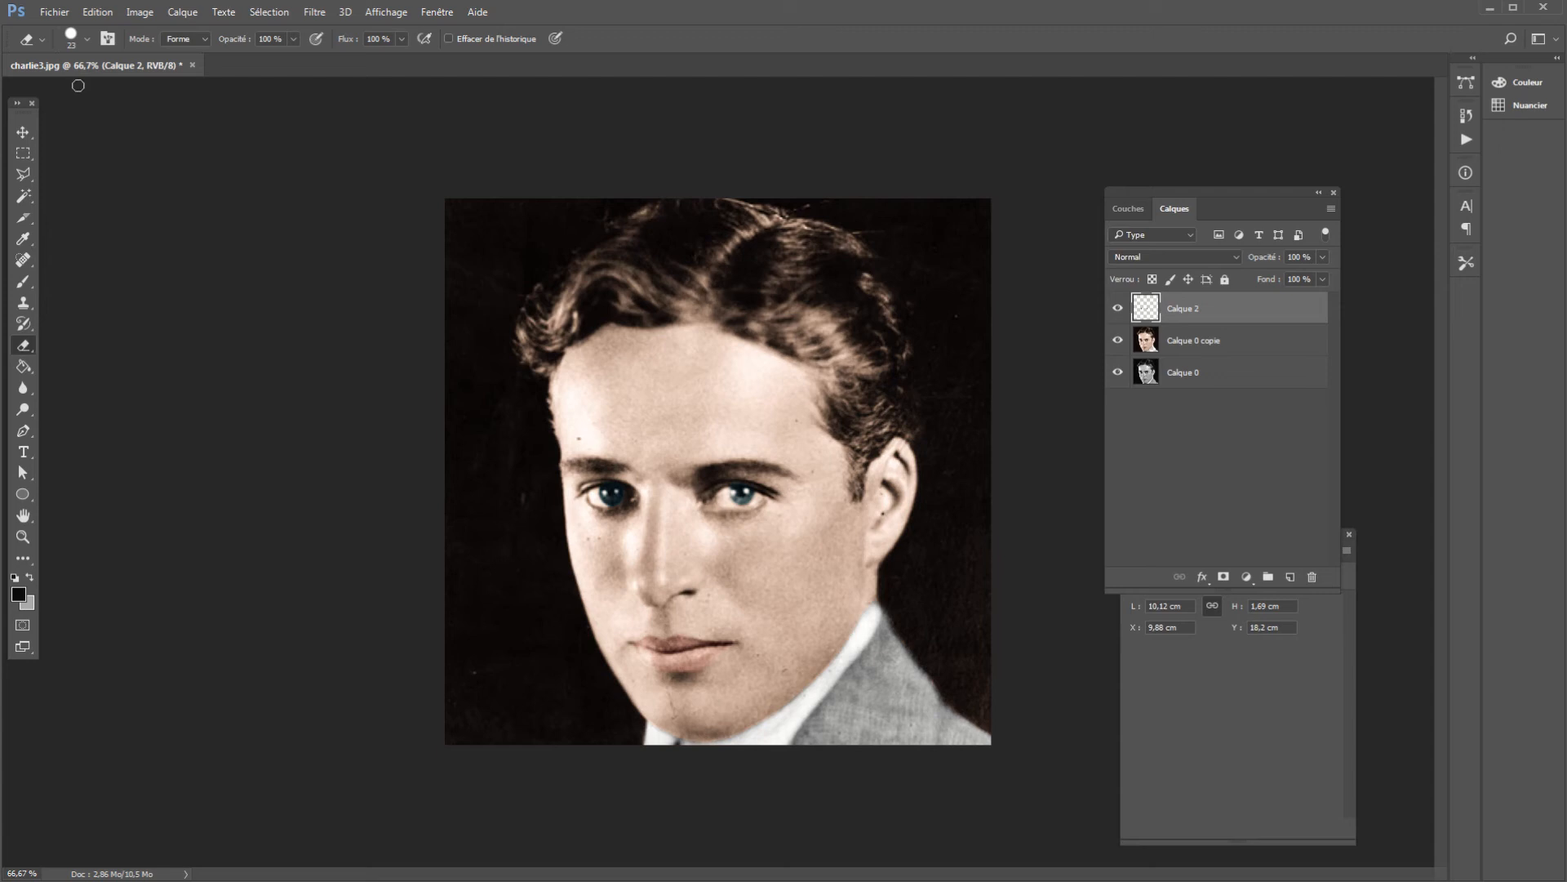
left_click(88, 39)
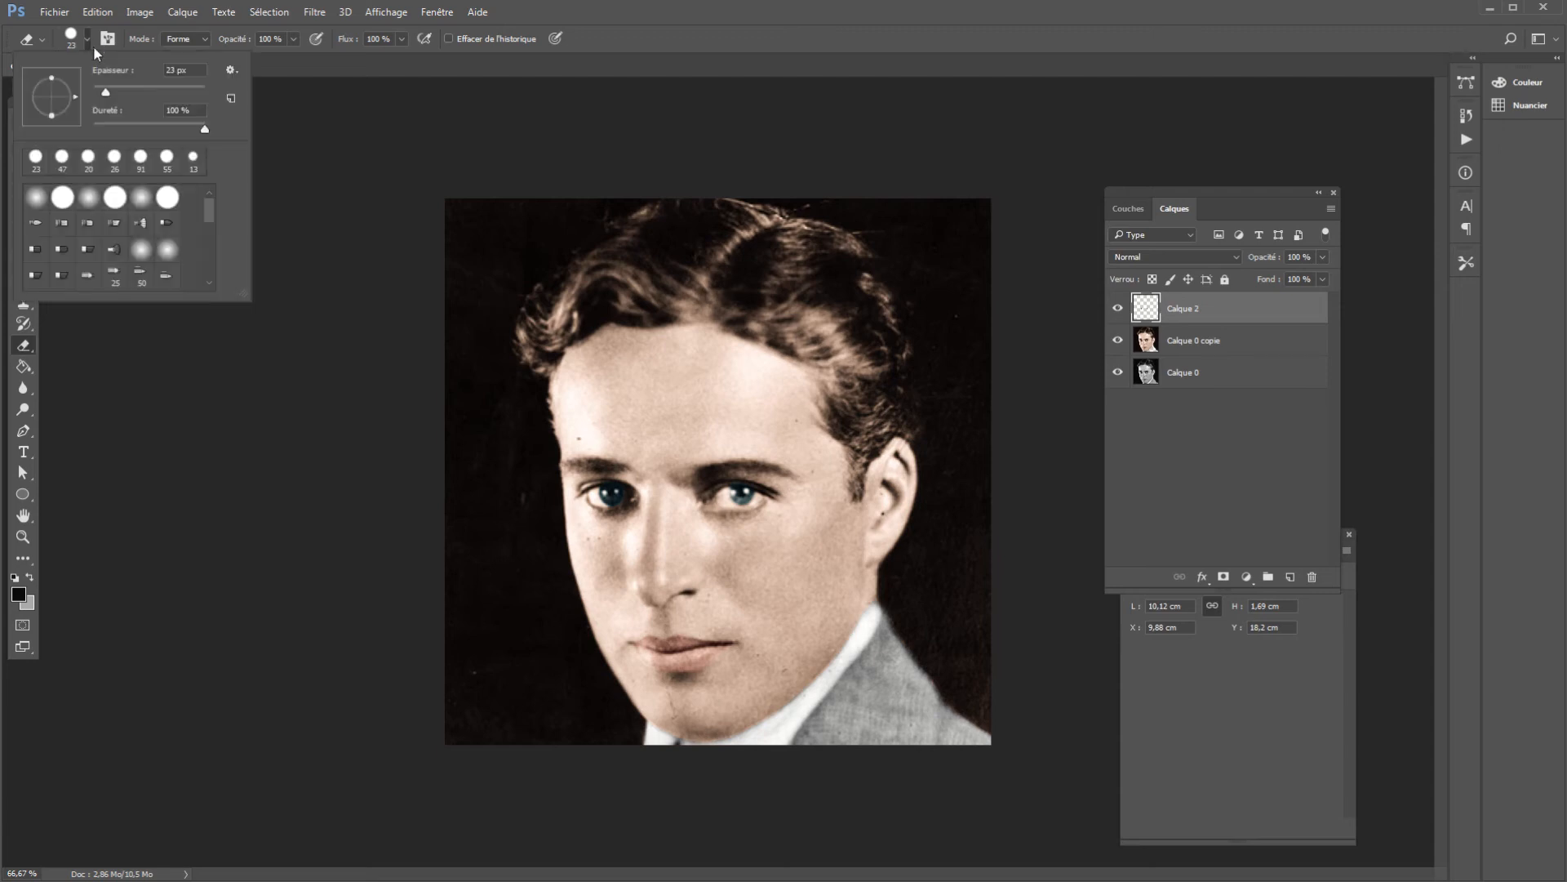
left_click(141, 91)
left_click(158, 94)
left_click(156, 91)
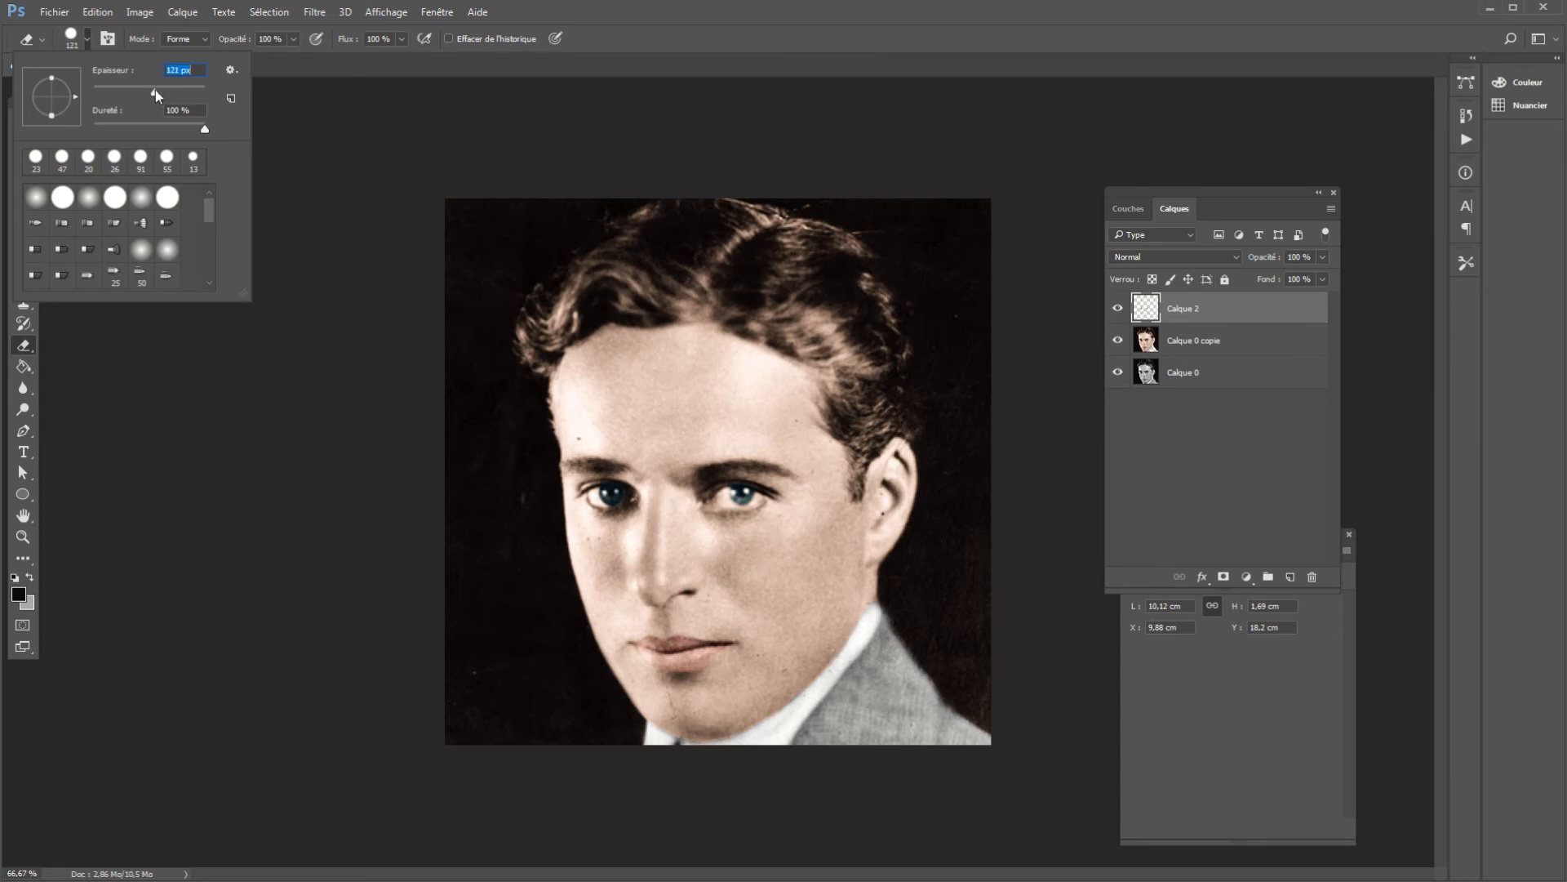
left_click(296, 87)
left_click(293, 38)
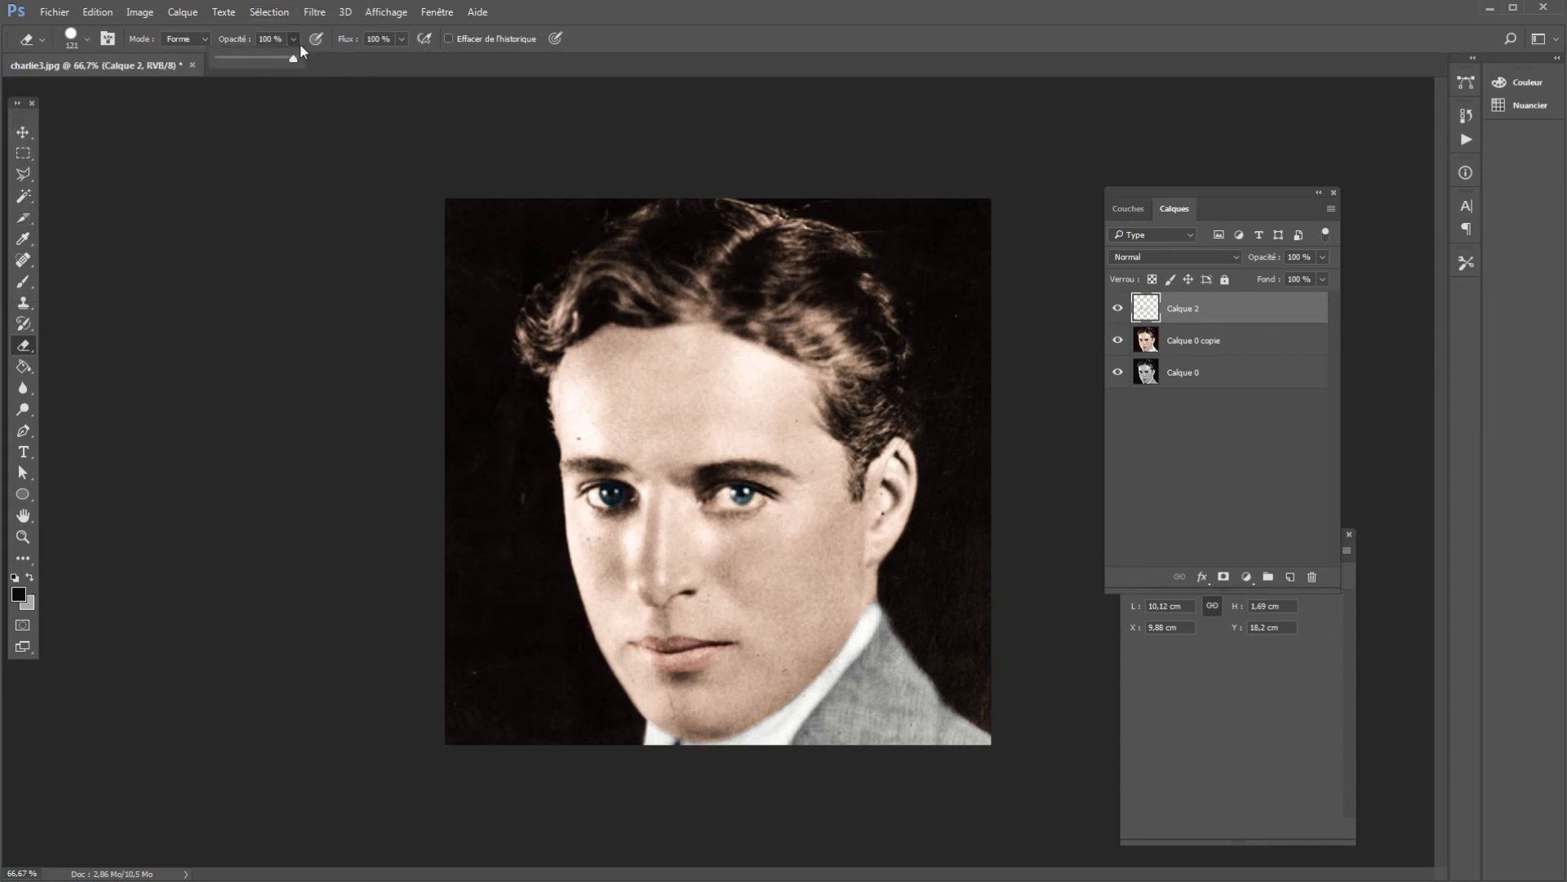
left_click(258, 58)
Step: Partially erase the brown tint from the hair on the Calque 0 copie layer, undoing the first pass and redoing it
left_click(847, 283)
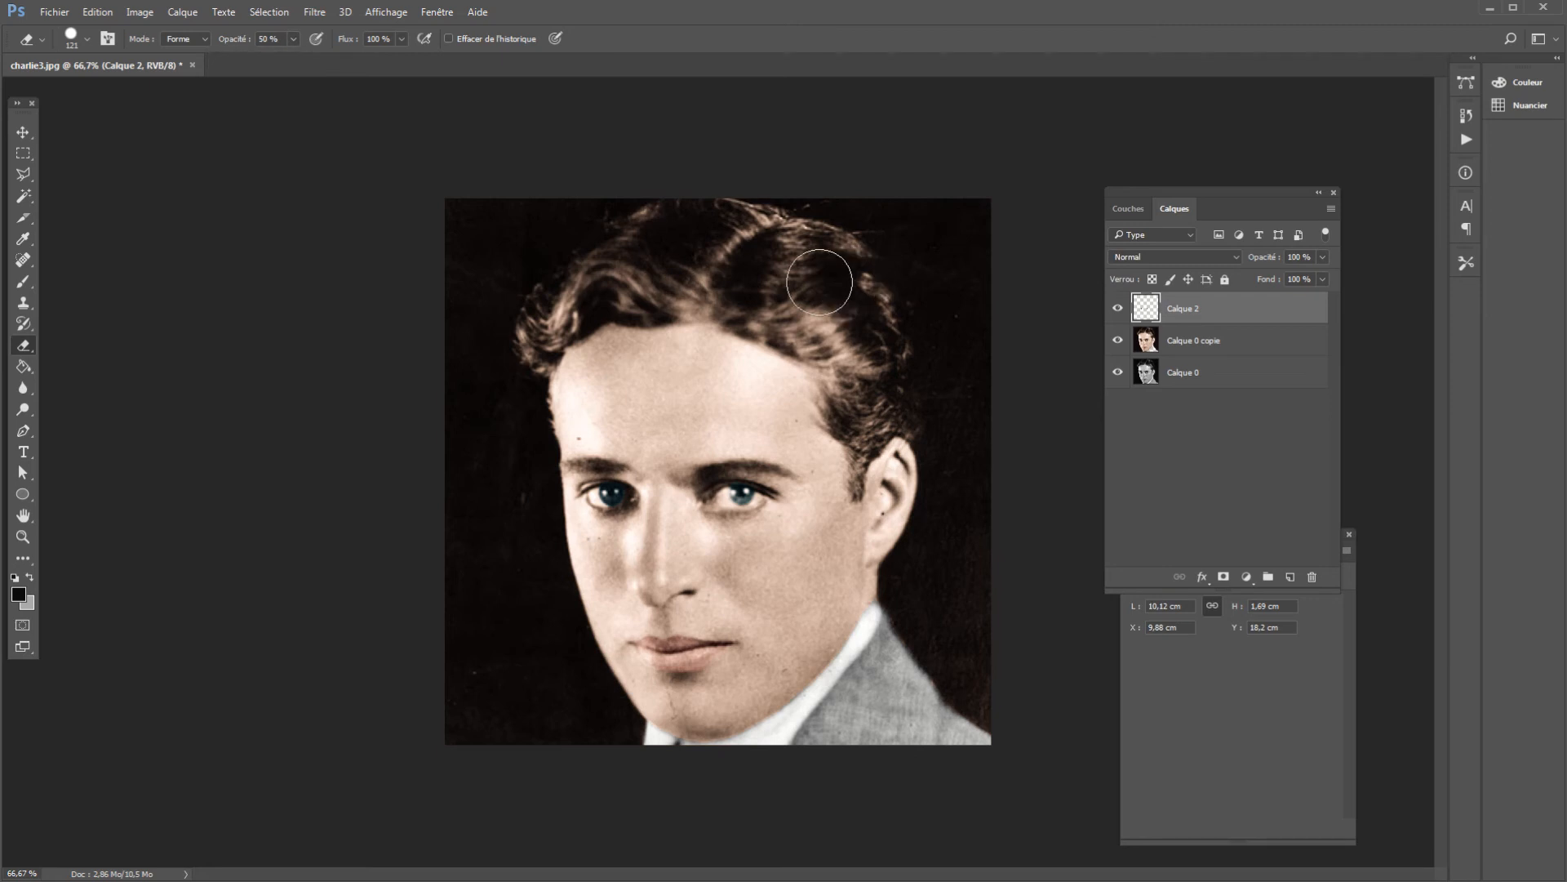
mouse_move(703, 264)
left_mouse_down()
mouse_move(623, 289)
mouse_move(693, 232)
mouse_move(760, 233)
mouse_move(786, 276)
mouse_move(812, 255)
mouse_move(812, 291)
mouse_move(847, 340)
mouse_move(859, 321)
mouse_move(740, 277)
mouse_move(590, 298)
mouse_move(672, 235)
mouse_move(752, 233)
mouse_move(814, 289)
mouse_move(788, 241)
mouse_move(840, 270)
mouse_move(878, 349)
mouse_move(815, 336)
mouse_move(866, 375)
mouse_move(860, 416)
mouse_move(881, 366)
mouse_move(848, 327)
mouse_move(708, 289)
left_mouse_up()
left_click(1202, 338)
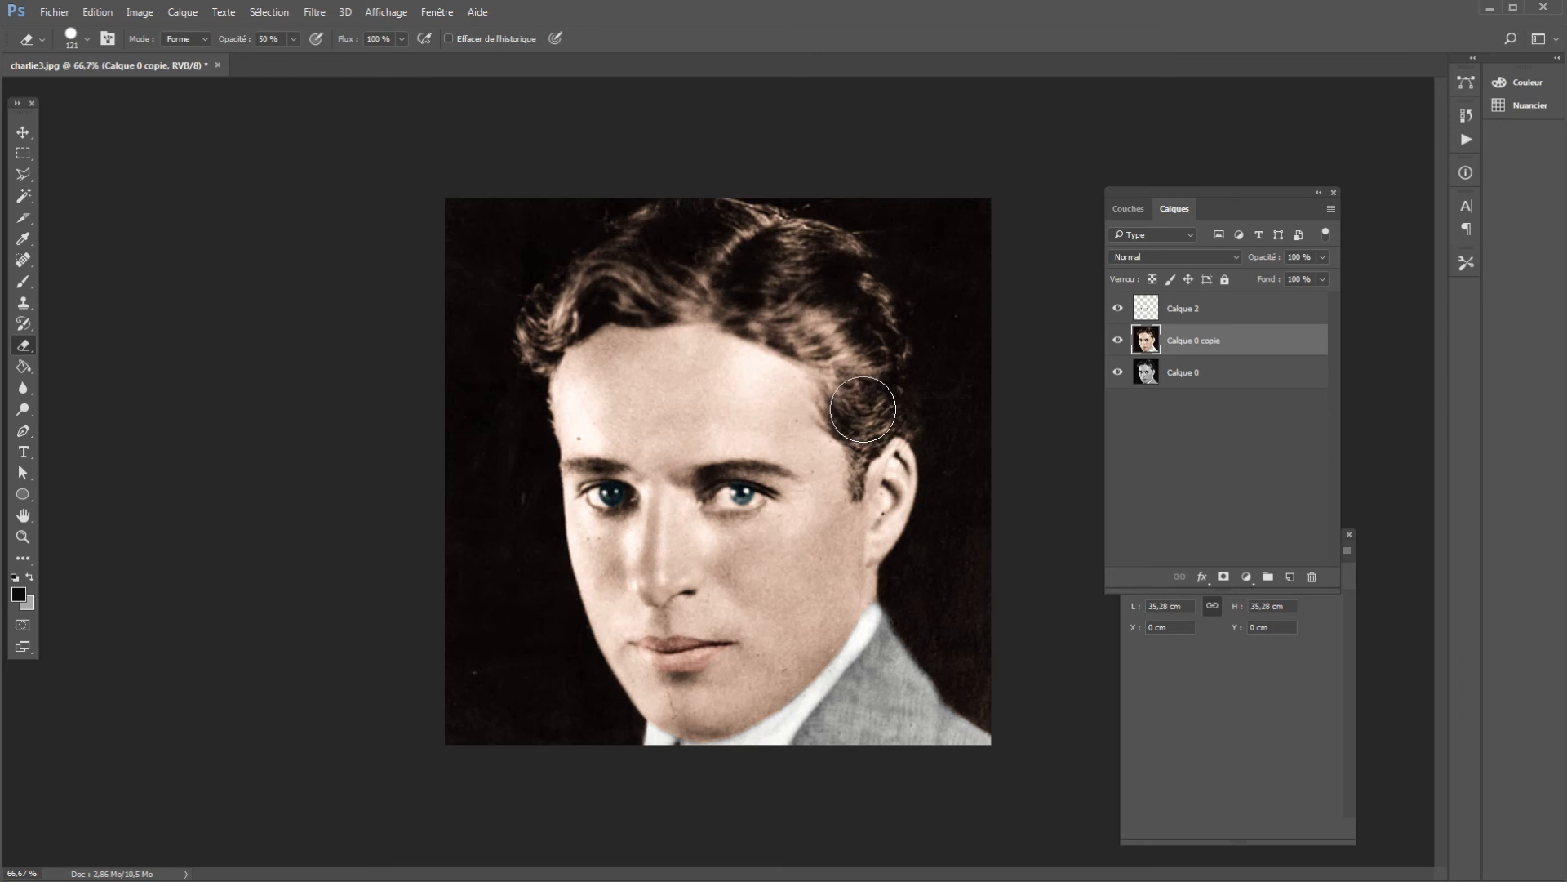
mouse_move(863, 409)
left_mouse_down()
mouse_move(885, 360)
mouse_move(875, 311)
mouse_move(806, 245)
mouse_move(733, 277)
mouse_move(747, 302)
mouse_move(880, 359)
mouse_move(865, 400)
mouse_move(880, 360)
mouse_move(857, 298)
mouse_move(771, 245)
mouse_move(724, 228)
mouse_move(651, 238)
mouse_move(599, 290)
mouse_move(708, 292)
mouse_move(647, 262)
mouse_move(629, 269)
mouse_move(707, 301)
mouse_move(750, 285)
mouse_move(737, 270)
left_mouse_up()
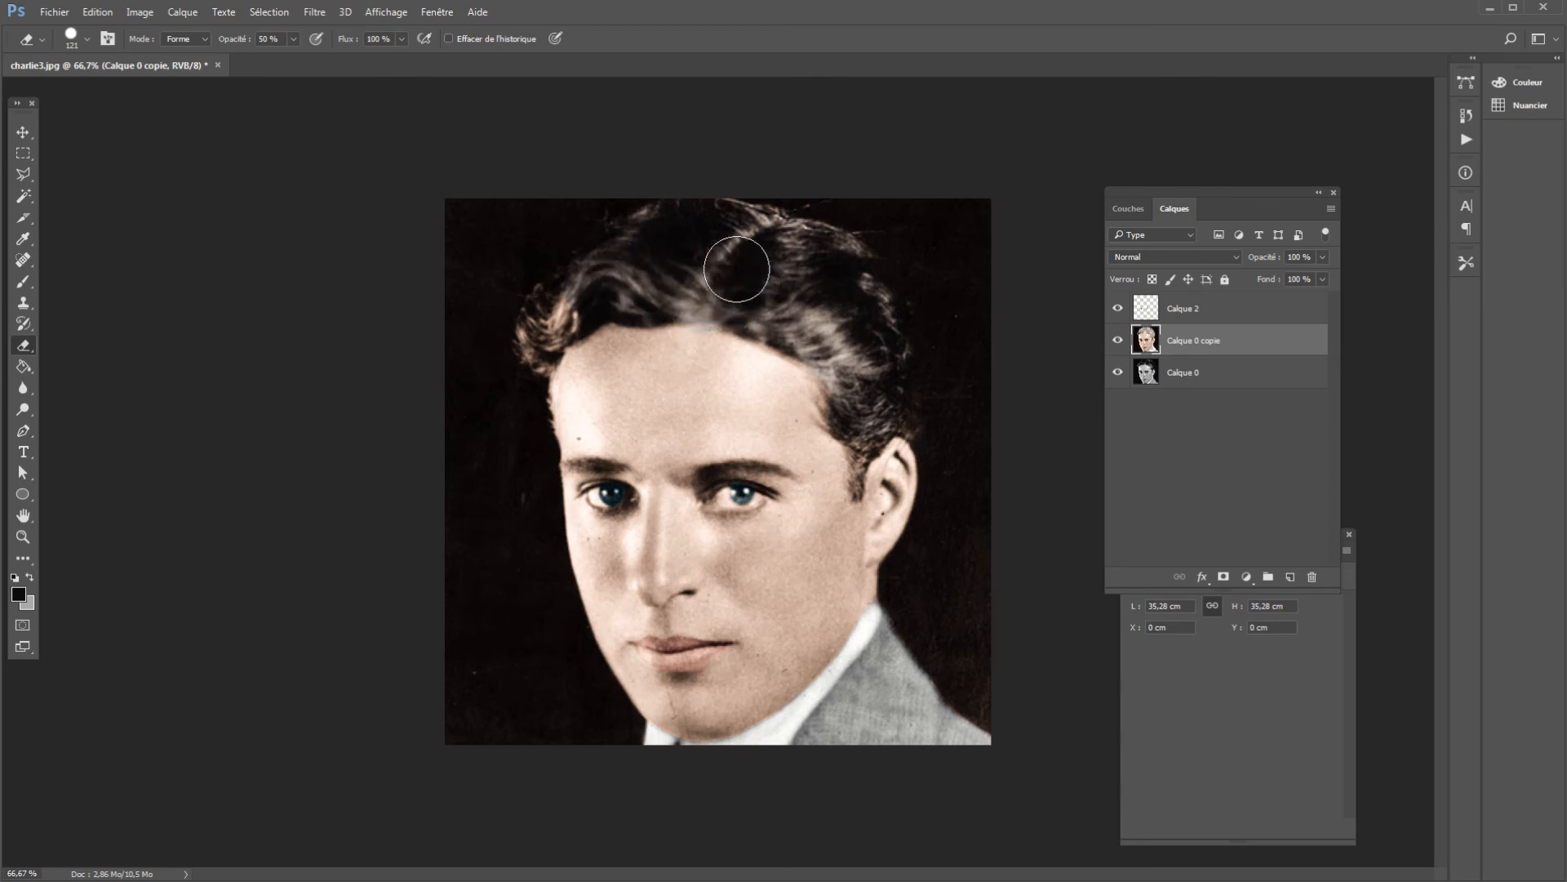
left_click(97, 12)
left_click(123, 61)
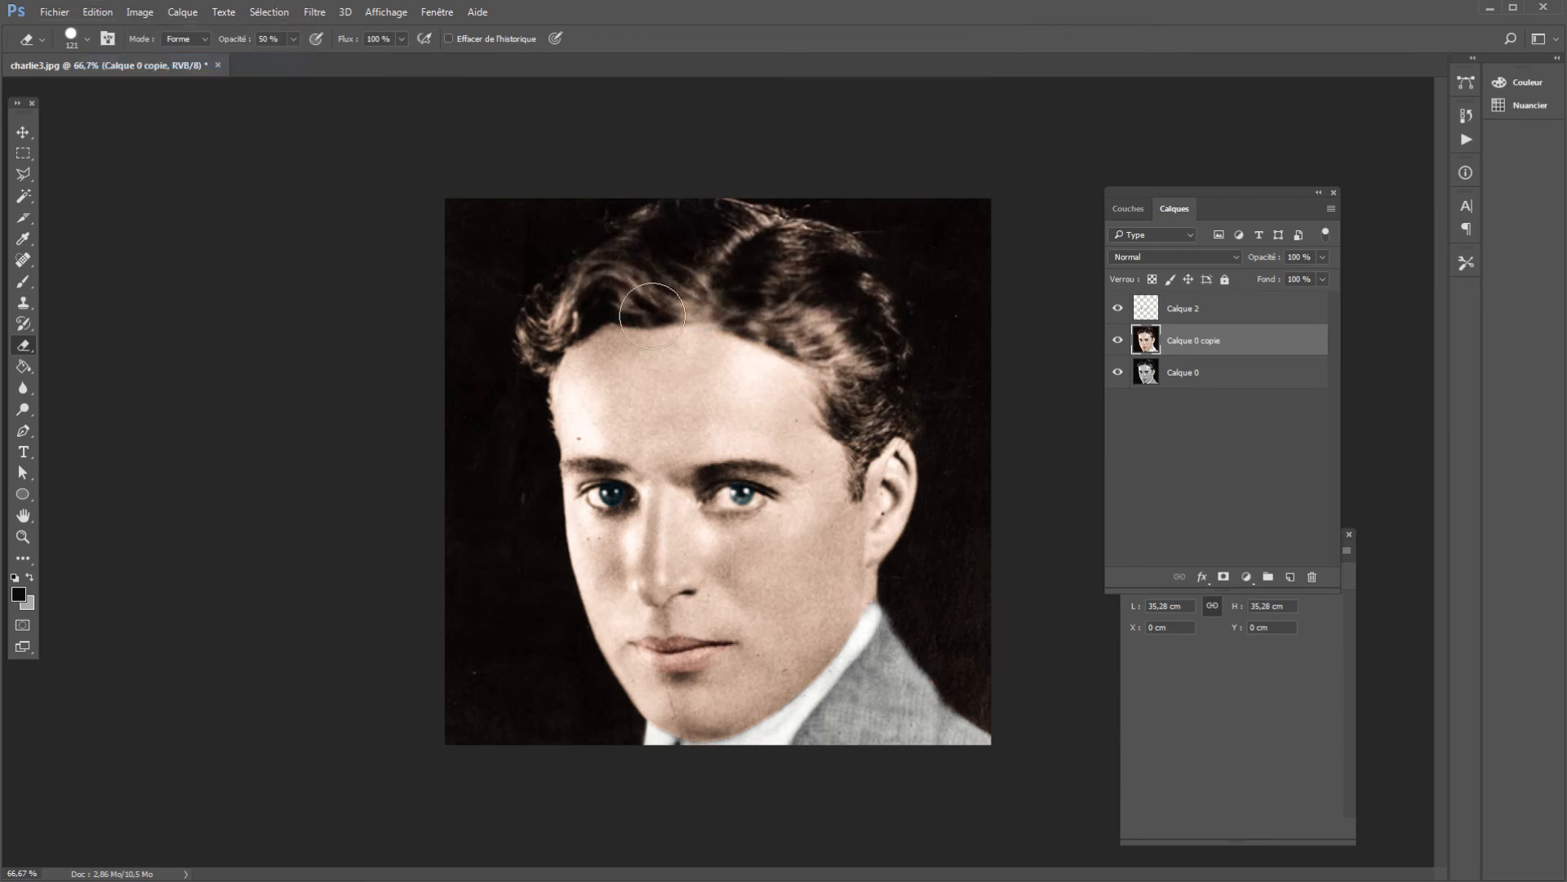
mouse_move(899, 392)
left_mouse_down()
mouse_move(884, 339)
mouse_move(820, 309)
mouse_move(821, 248)
mouse_move(710, 227)
mouse_move(629, 252)
mouse_move(645, 273)
mouse_move(633, 286)
mouse_move(766, 300)
mouse_move(872, 365)
mouse_move(884, 351)
mouse_move(845, 259)
mouse_move(713, 220)
mouse_move(633, 237)
mouse_move(563, 279)
mouse_move(519, 346)
mouse_move(533, 320)
left_mouse_up()
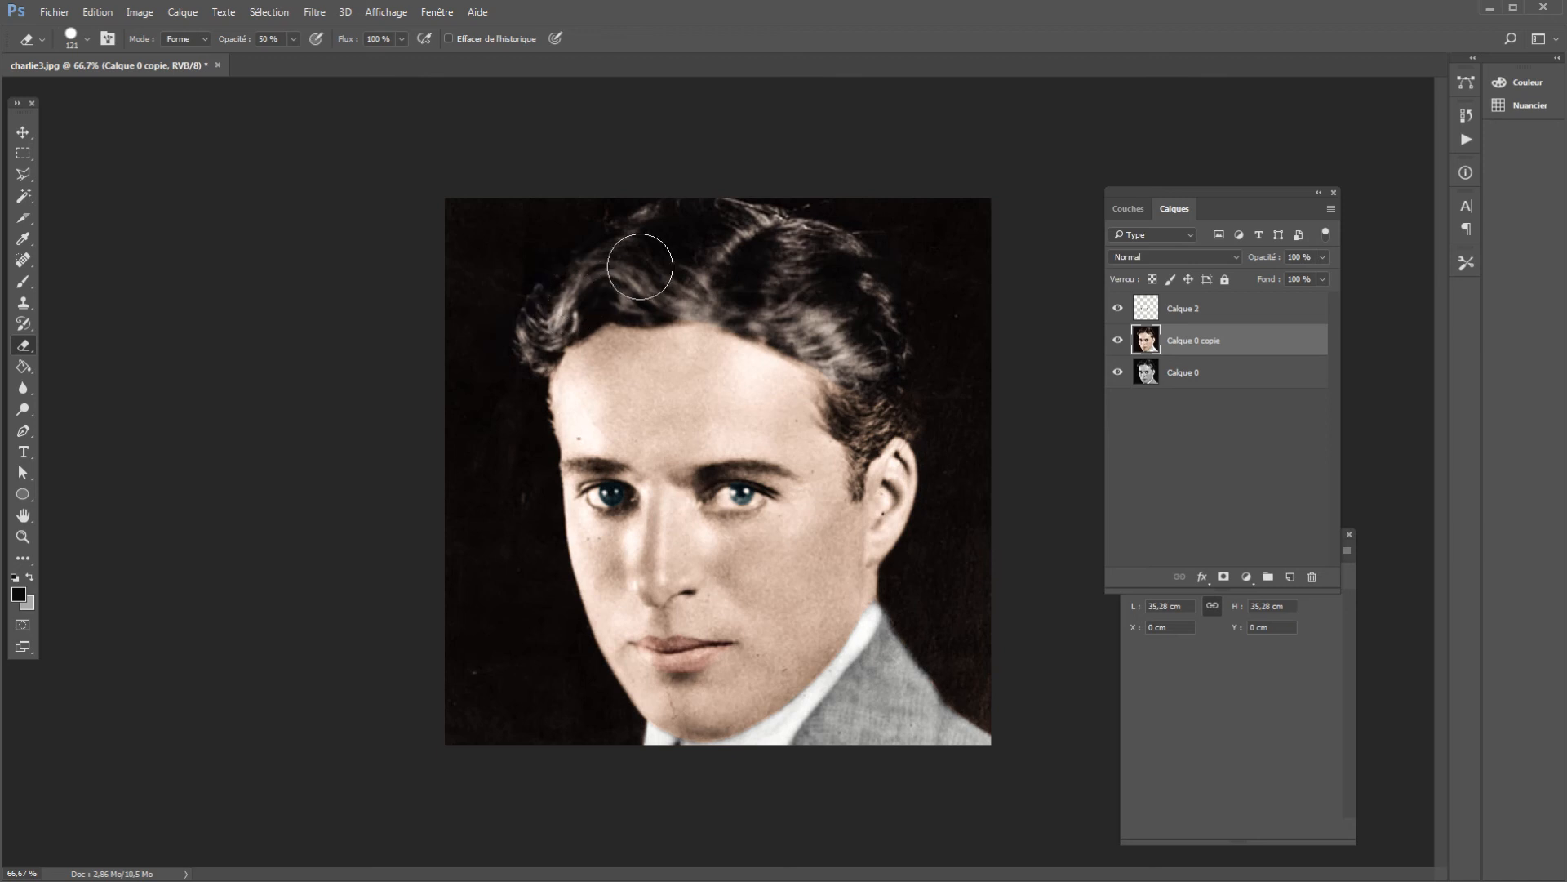
mouse_move(847, 348)
left_mouse_down()
mouse_move(862, 406)
mouse_move(913, 406)
mouse_move(916, 280)
mouse_move(856, 254)
mouse_move(723, 257)
left_mouse_up()
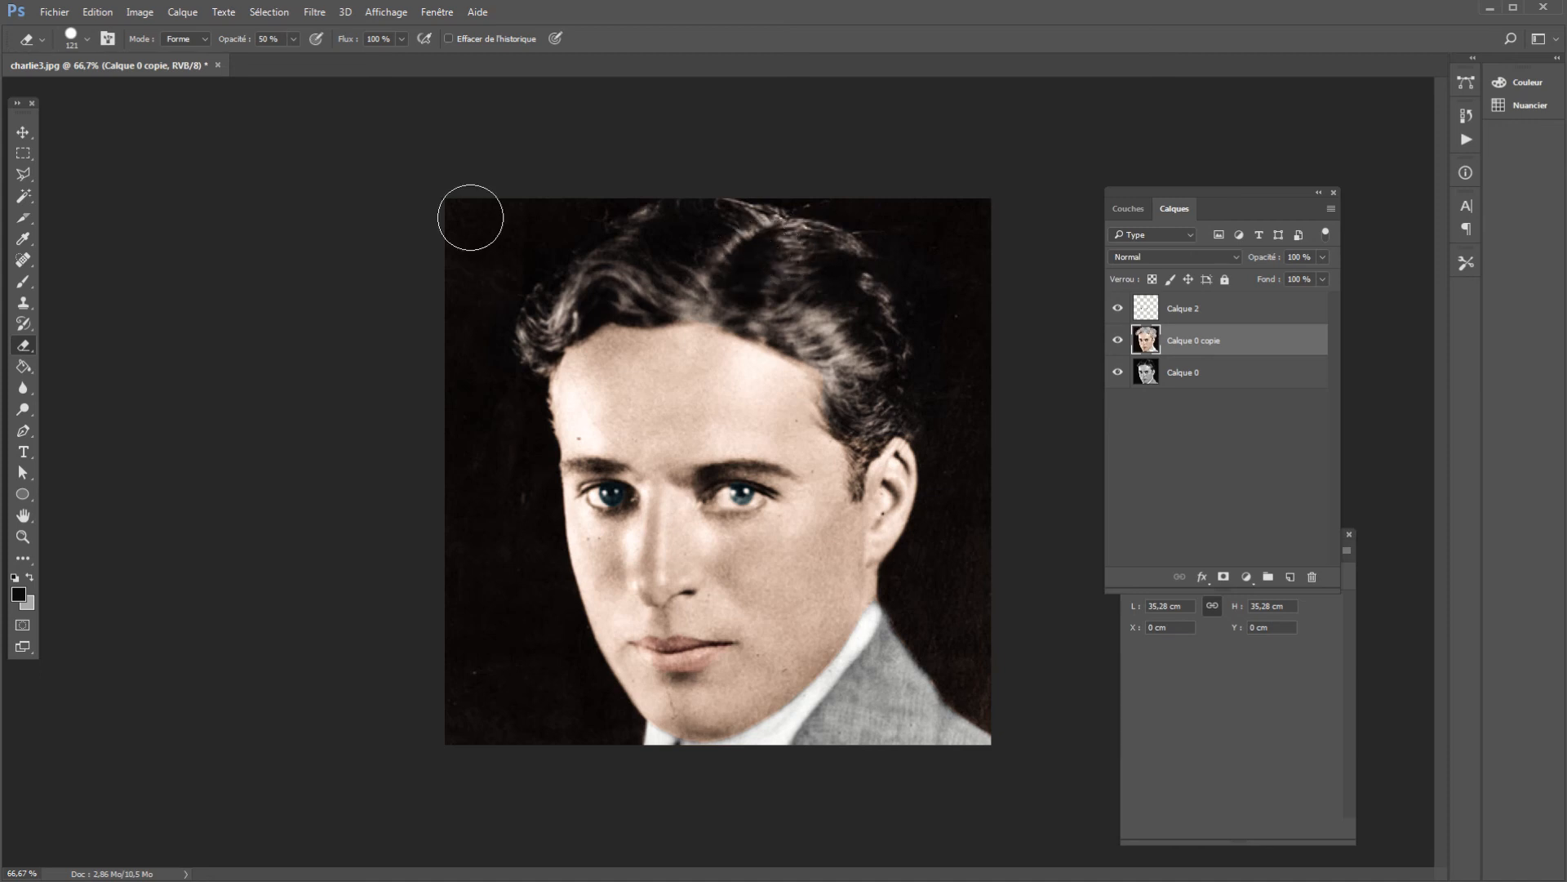
Step: Reduce the Eraser to 16 px to clear the tint from the sideburn beside the ear, and step back the last erasure
left_click(86, 39)
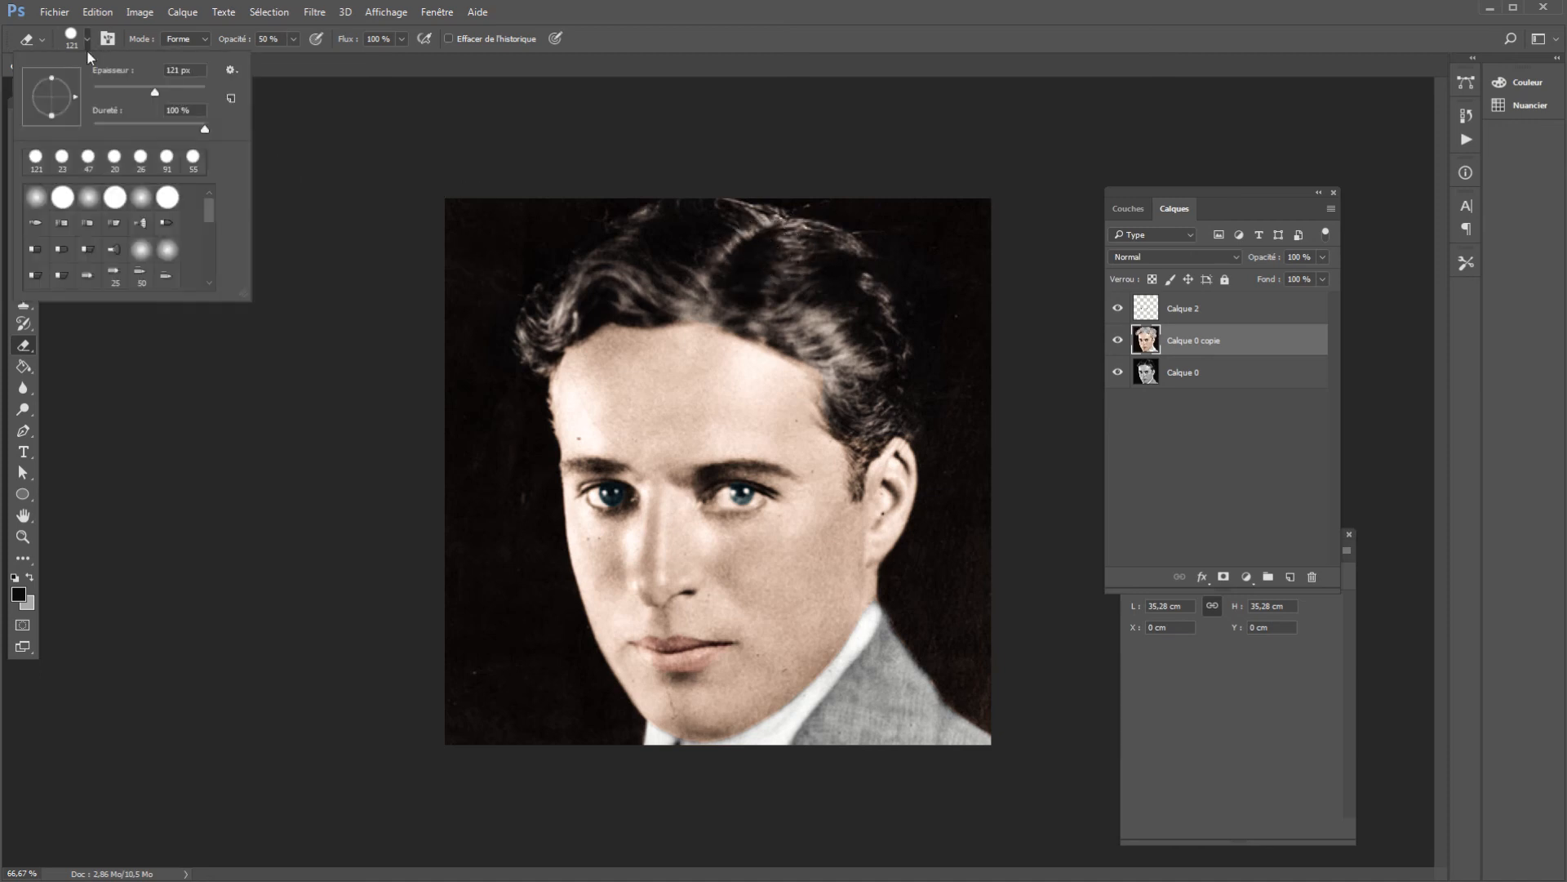
left_click(116, 90)
key("Return")
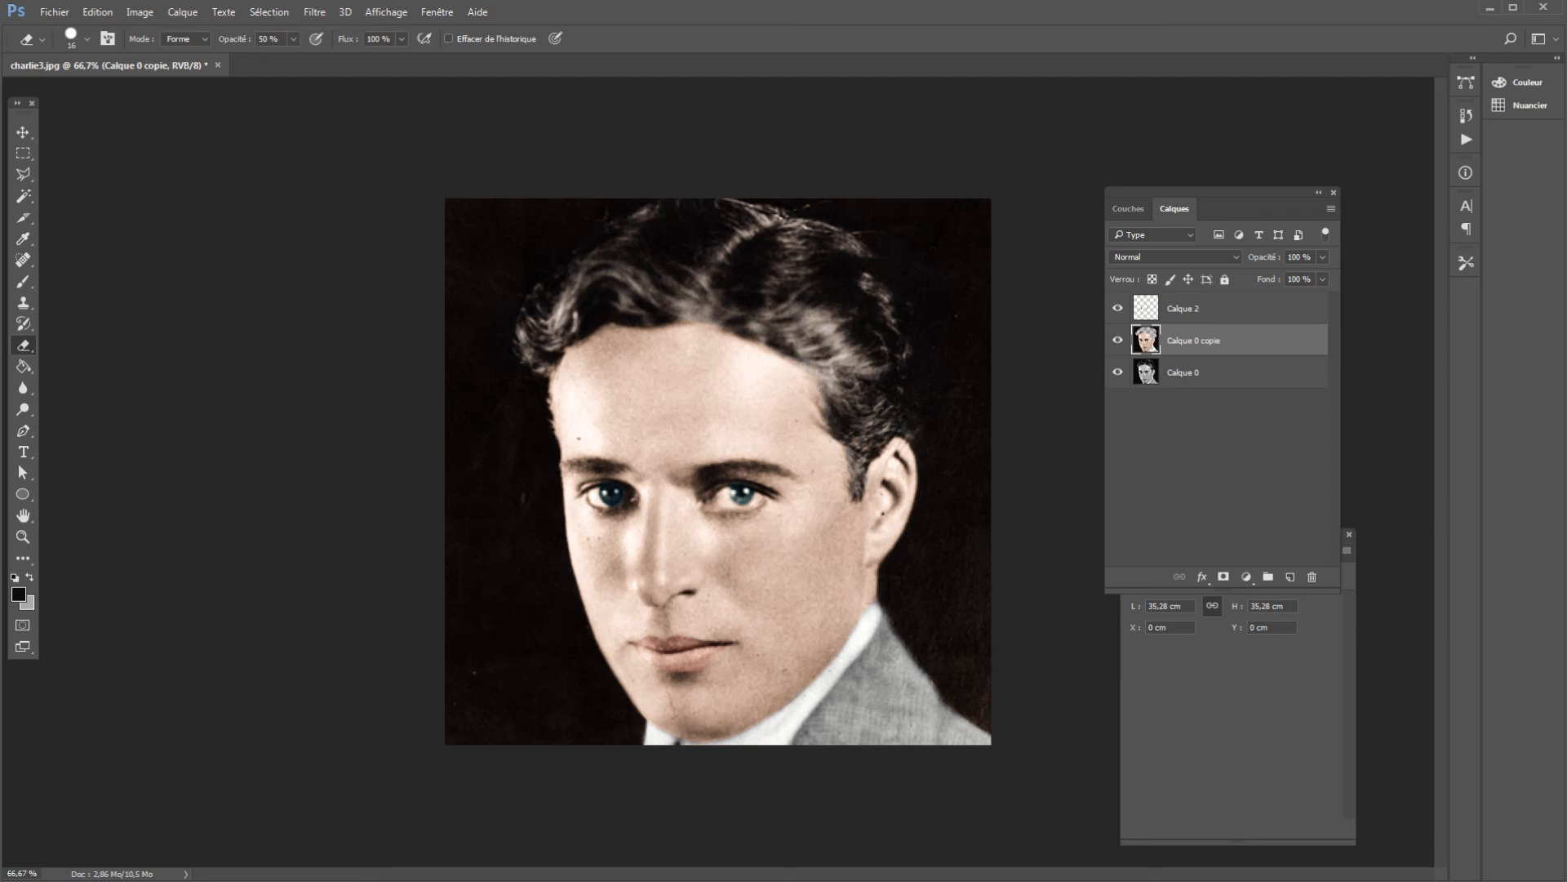
left_click(87, 13)
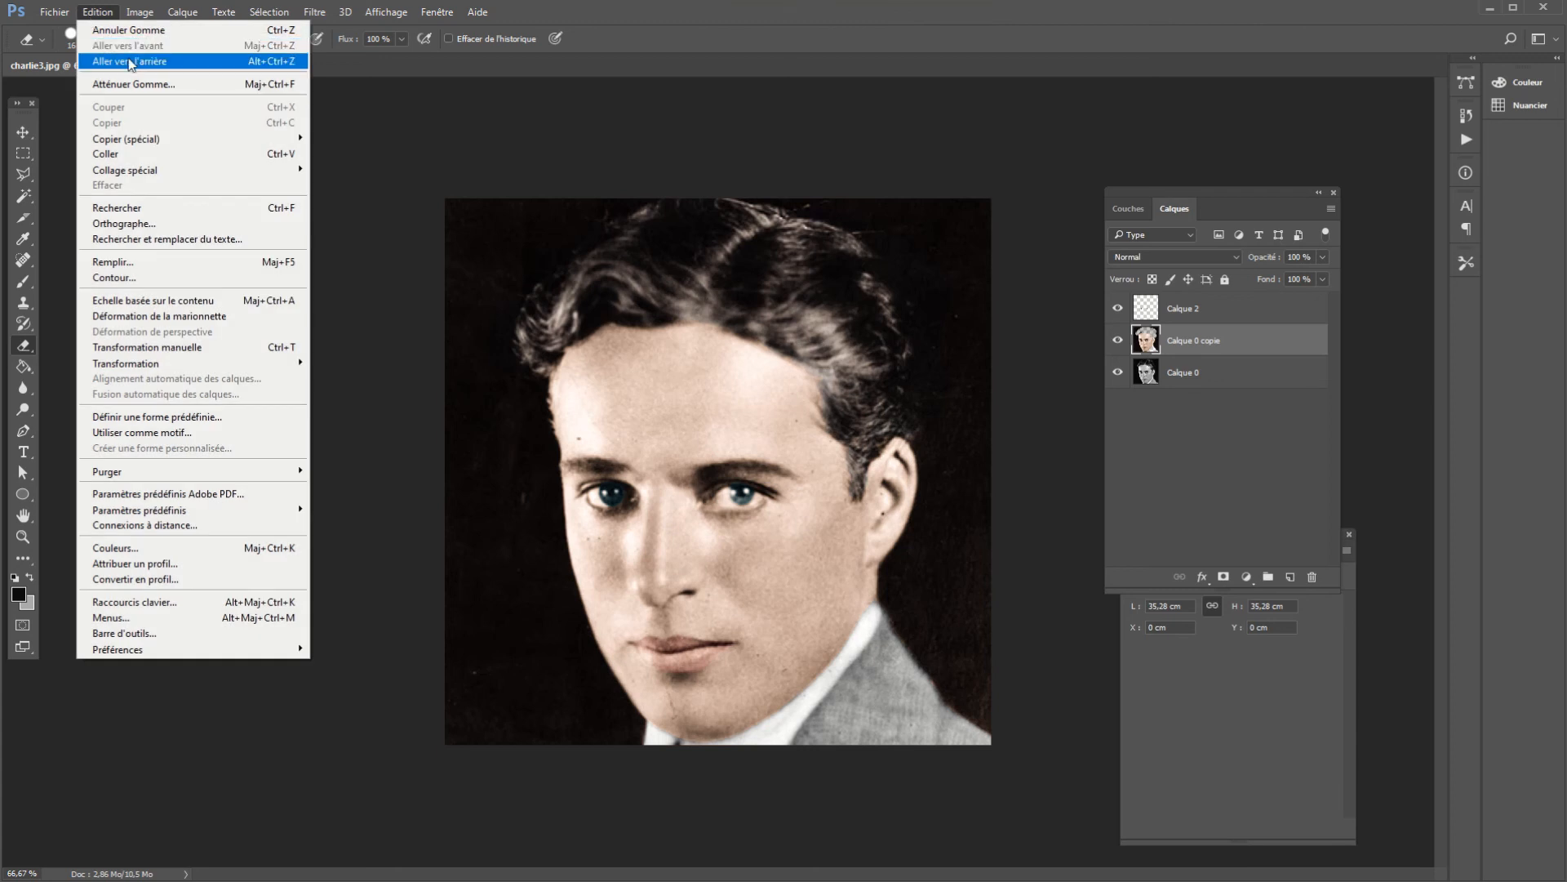
left_click(128, 63)
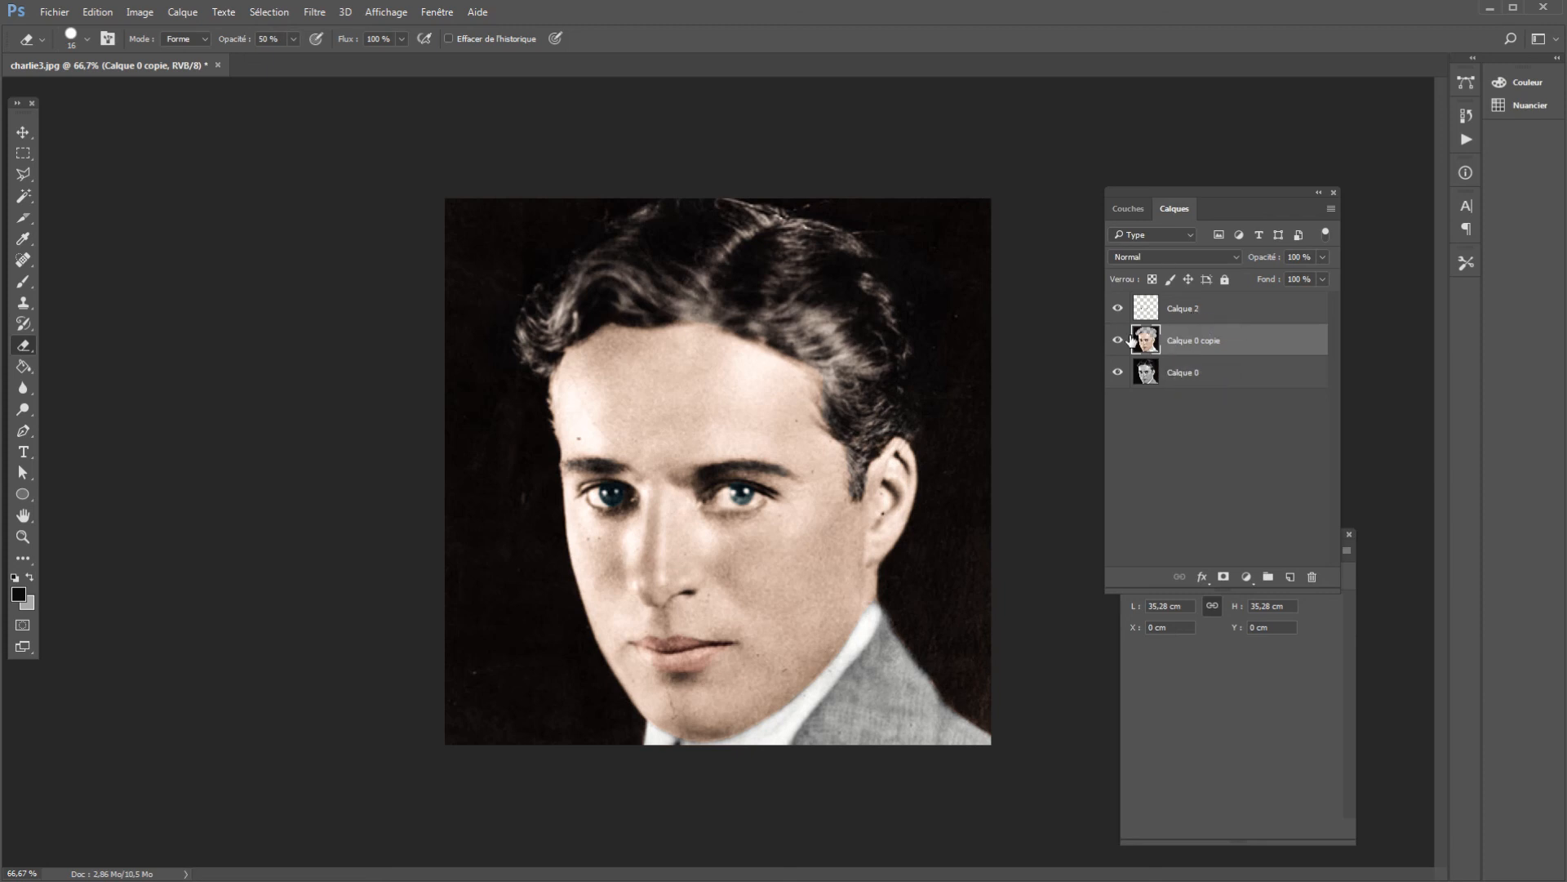
Step: Merge the Calque 2 iris layer down into the Calque 0 copie layer
left_click(1210, 322)
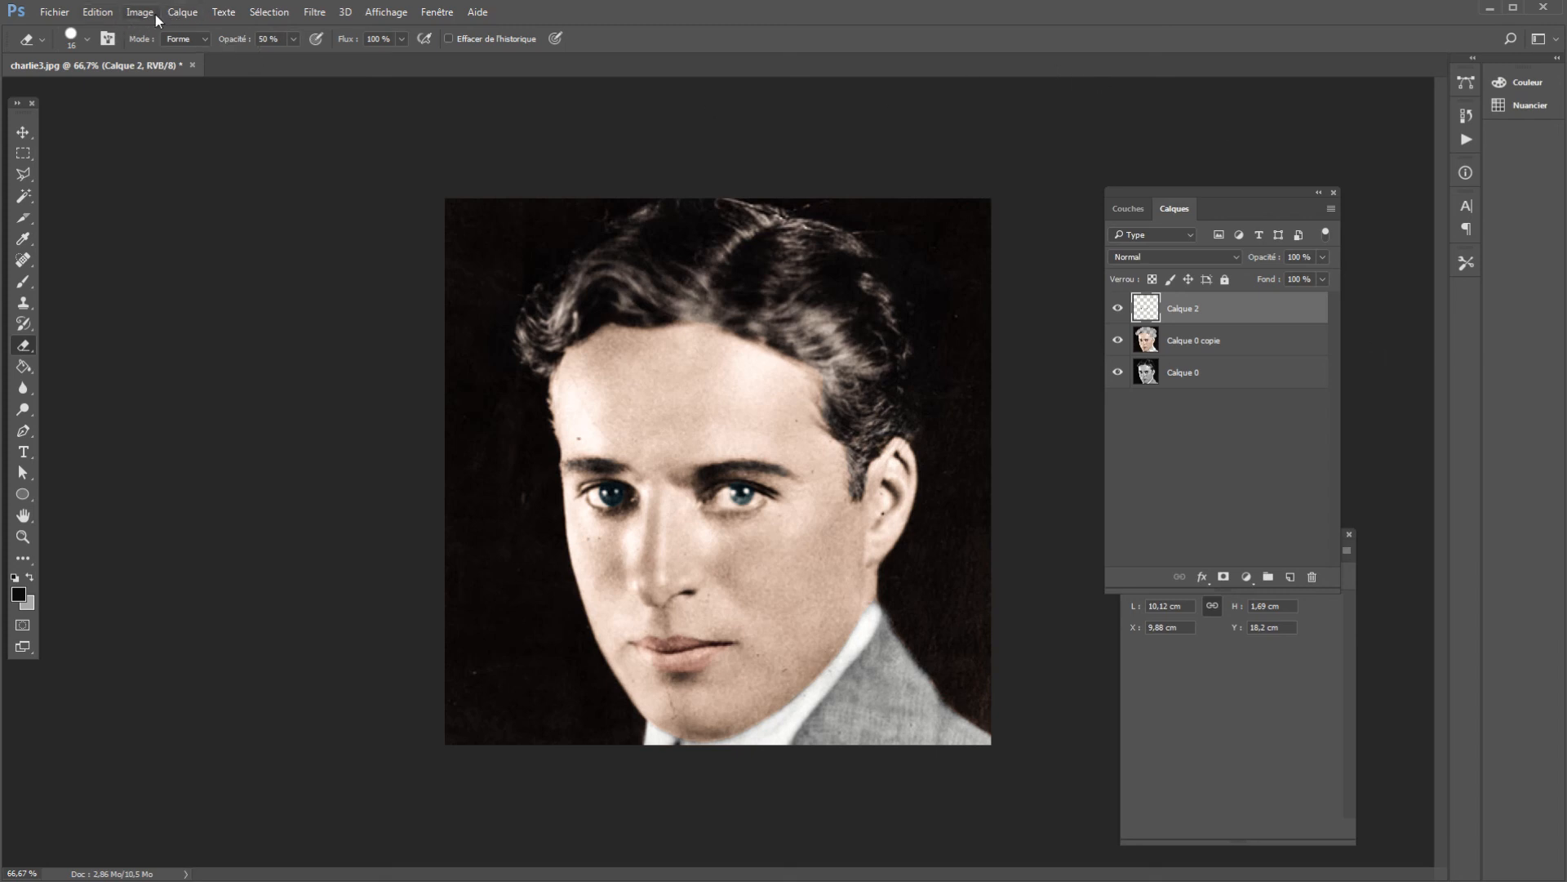
left_click(178, 17)
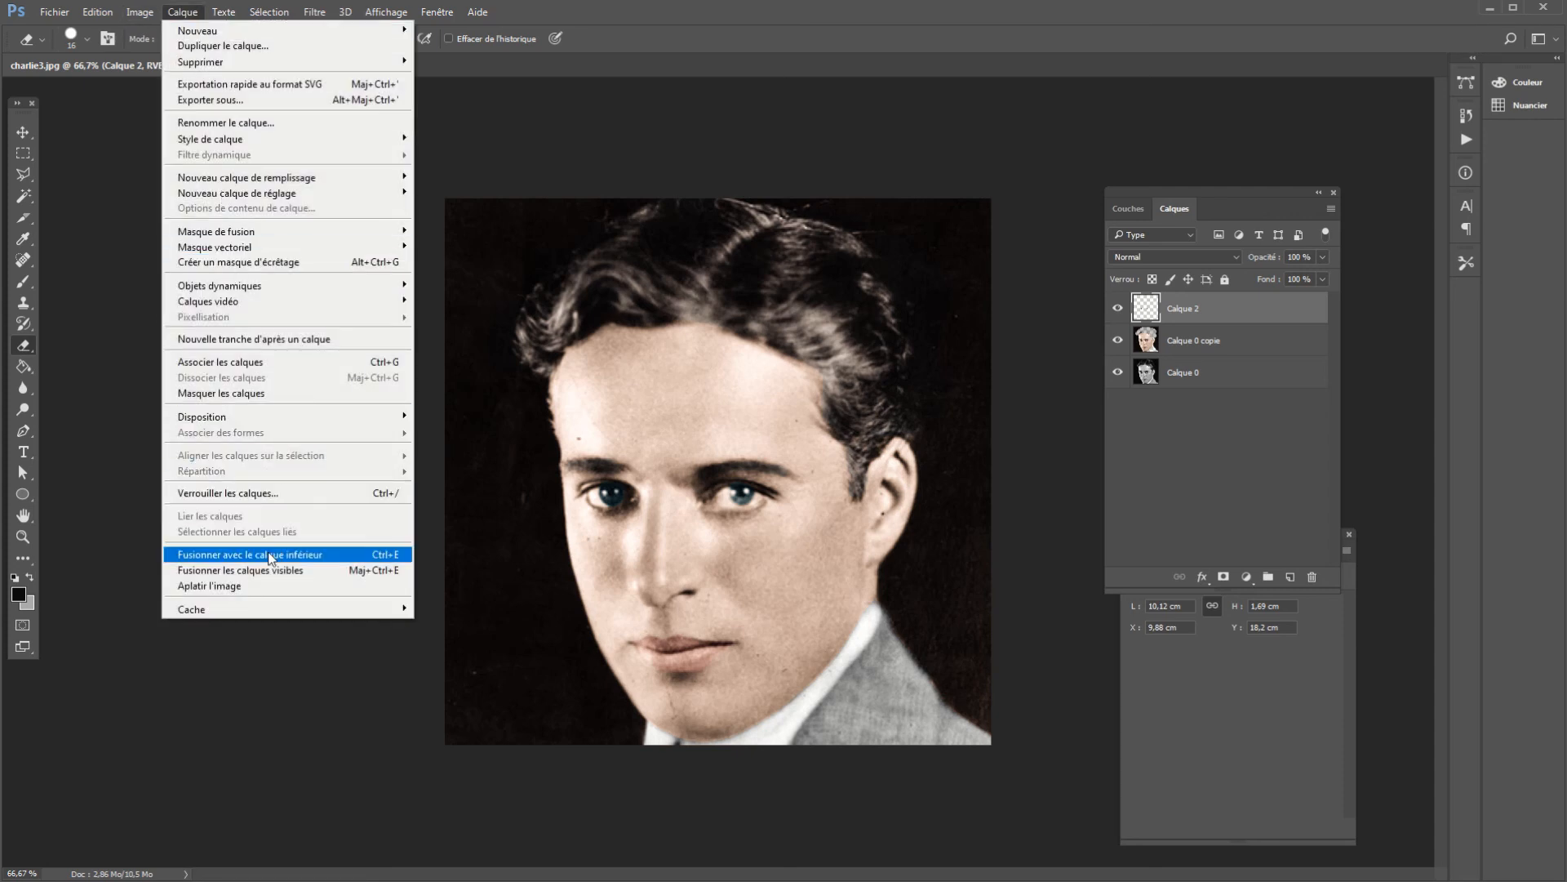
left_click(270, 554)
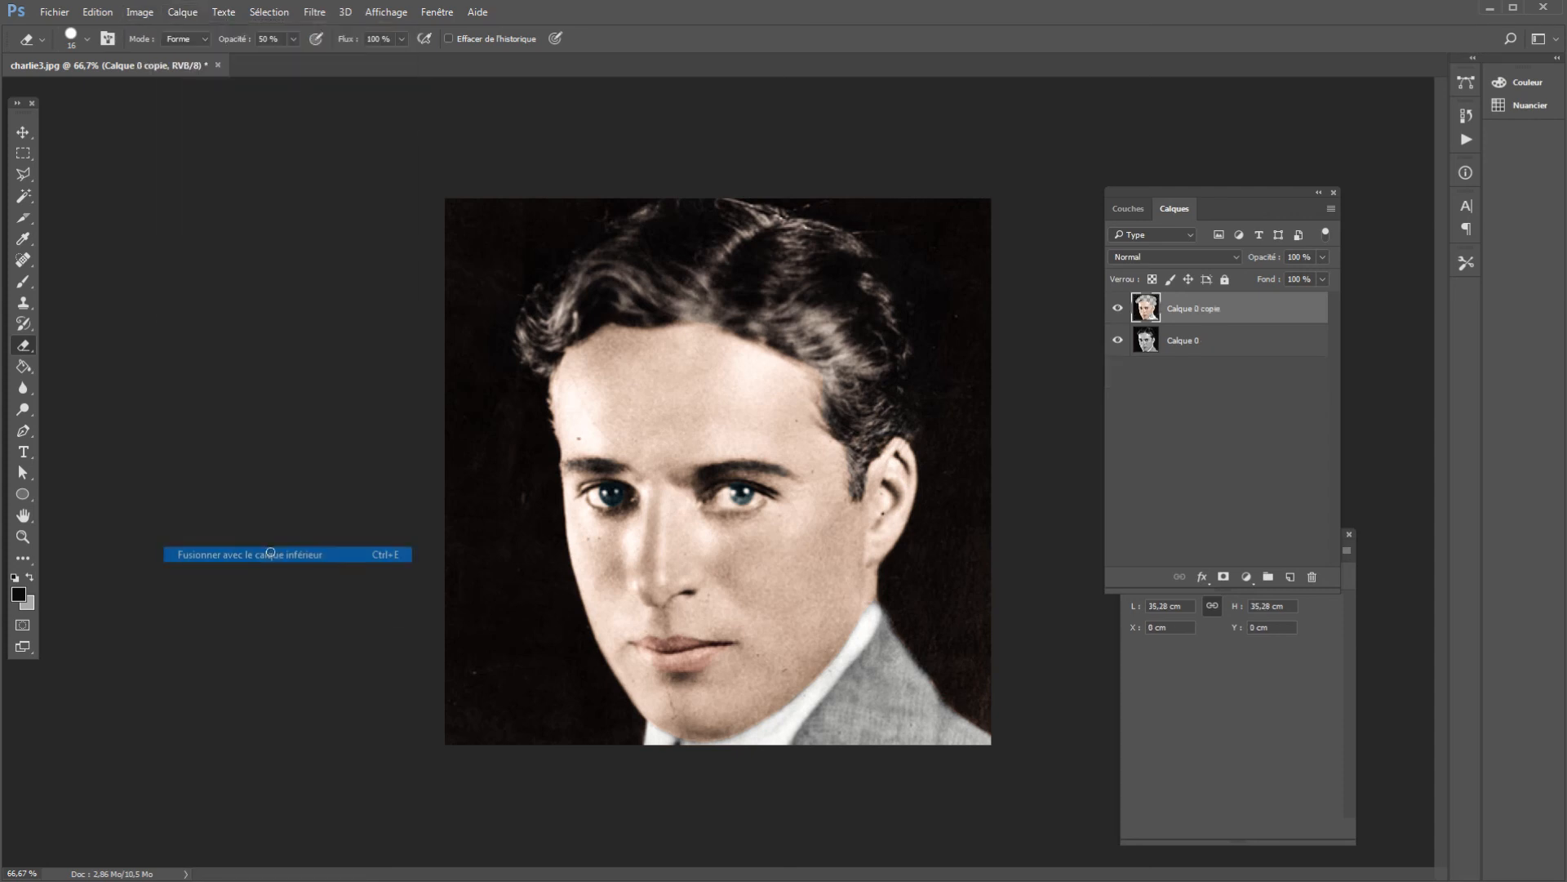
Step: Compare the colourised portrait with the black-and-white original by toggling the visibility of the Calque 0 copie layer
left_click(1117, 309)
left_click(1117, 310)
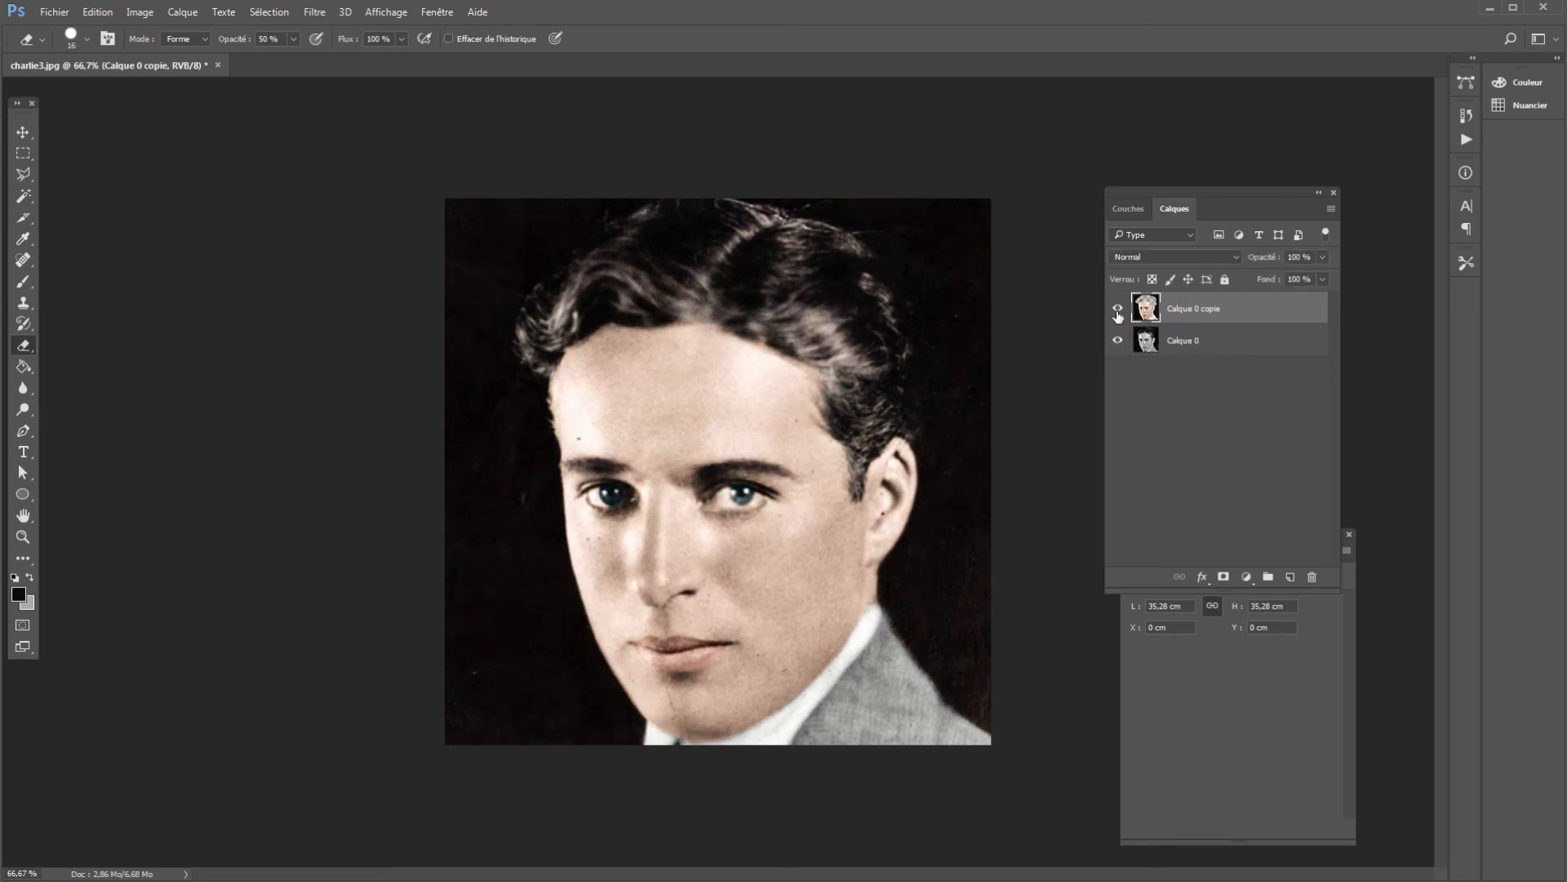
left_click(1118, 309)
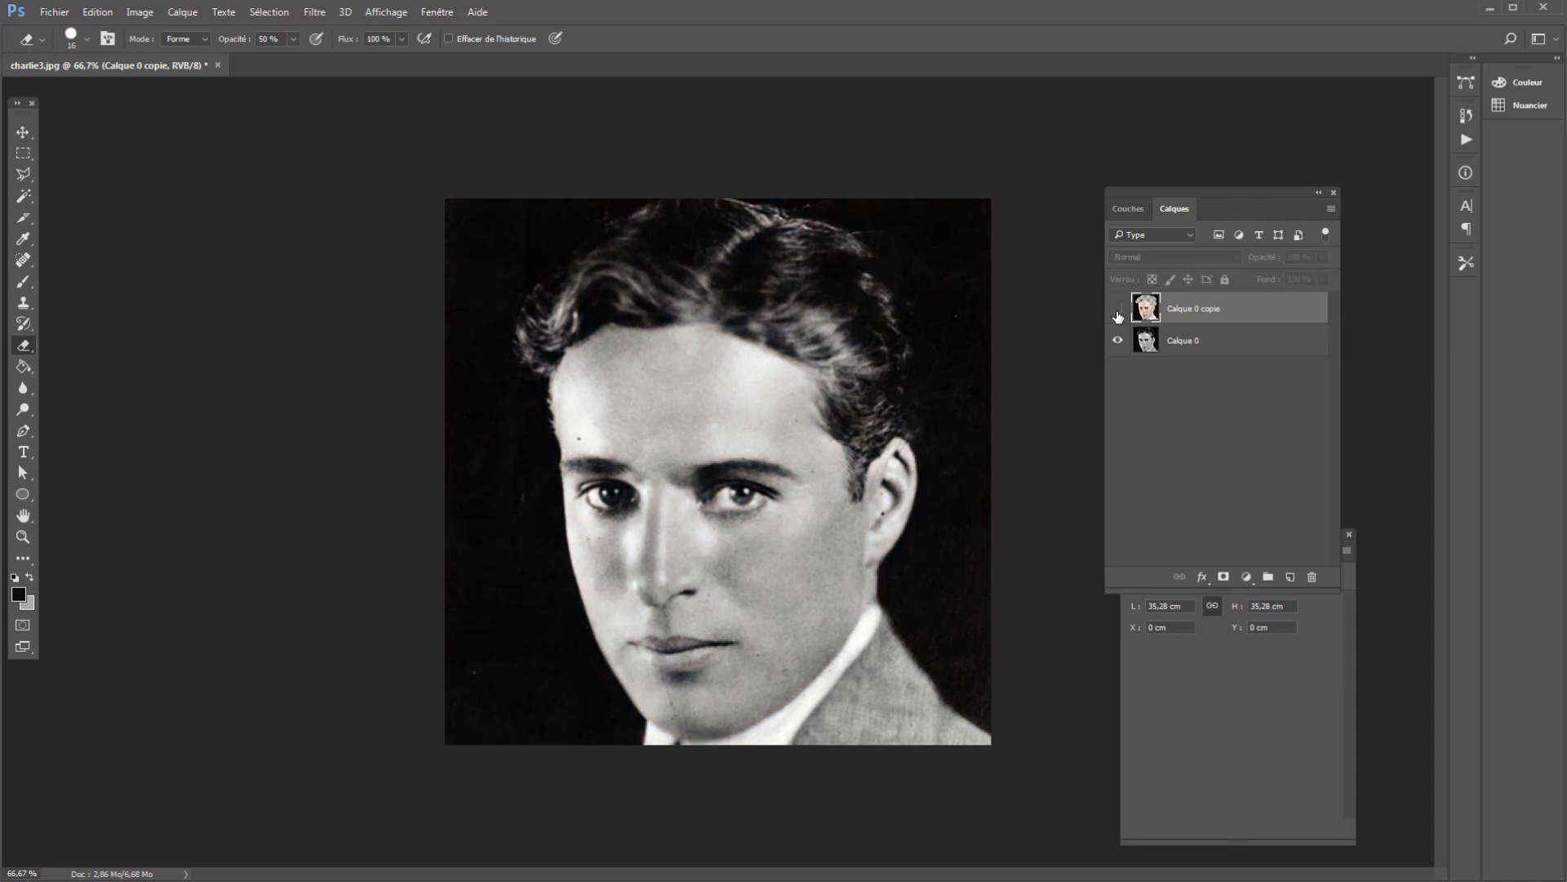
left_click(1117, 309)
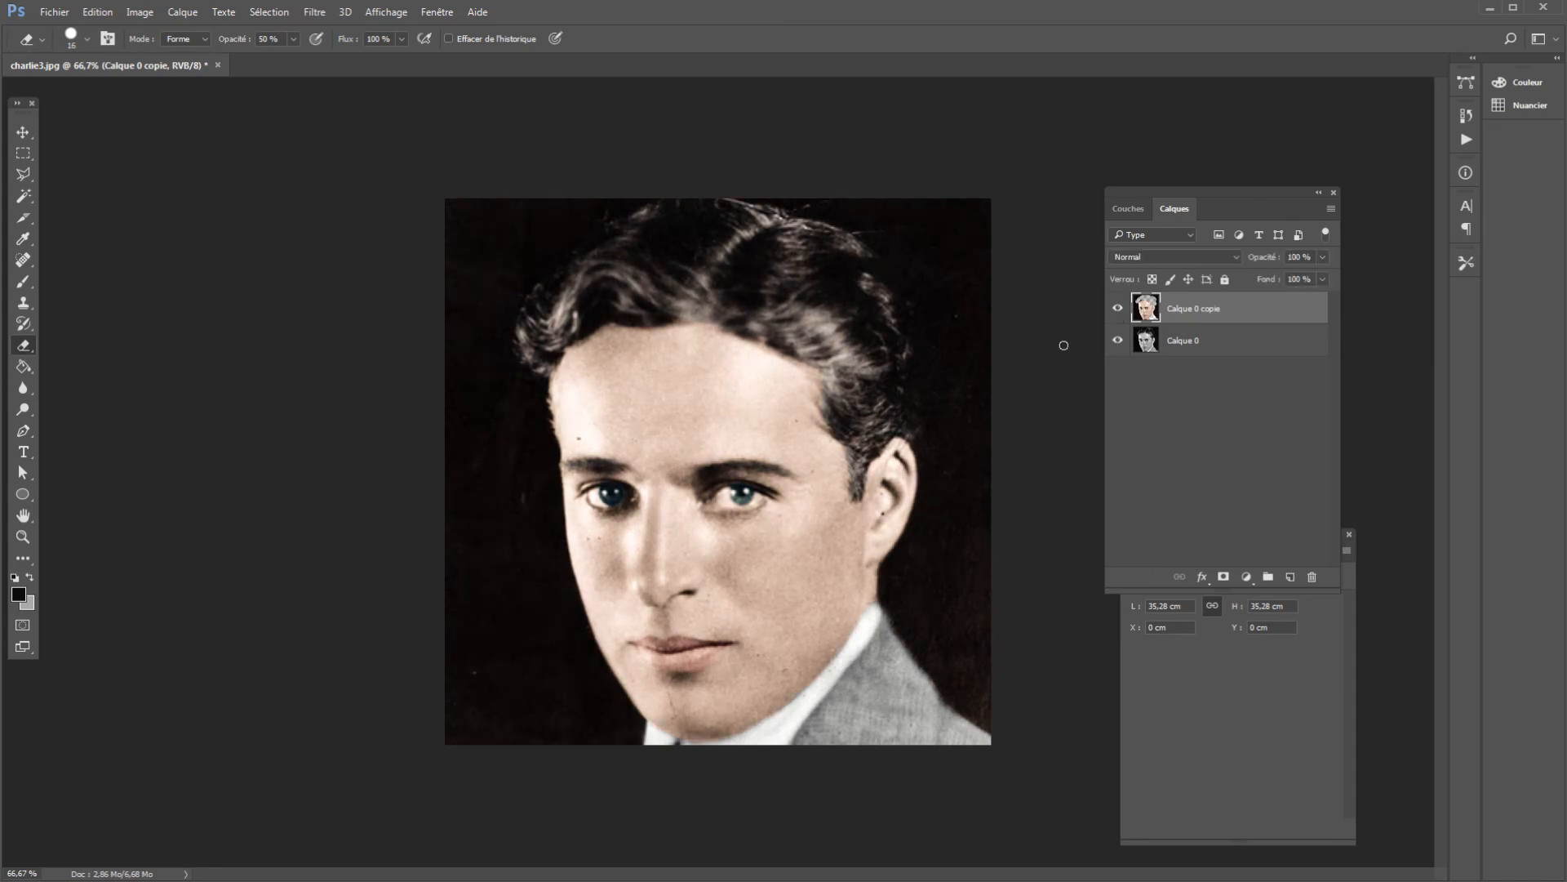